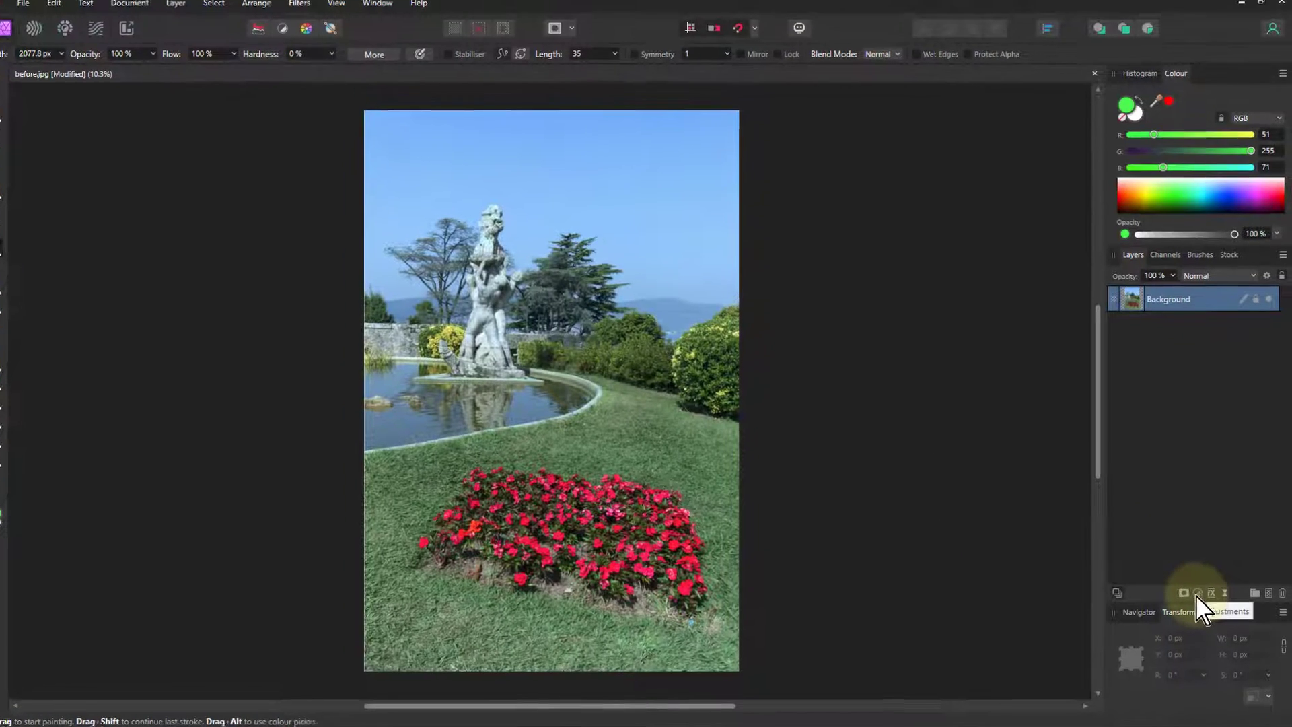
- Add a Recolour adjustment above the Background photo, and a Black and White adjustment above that, keeping their default settings
left_click(1197, 592)
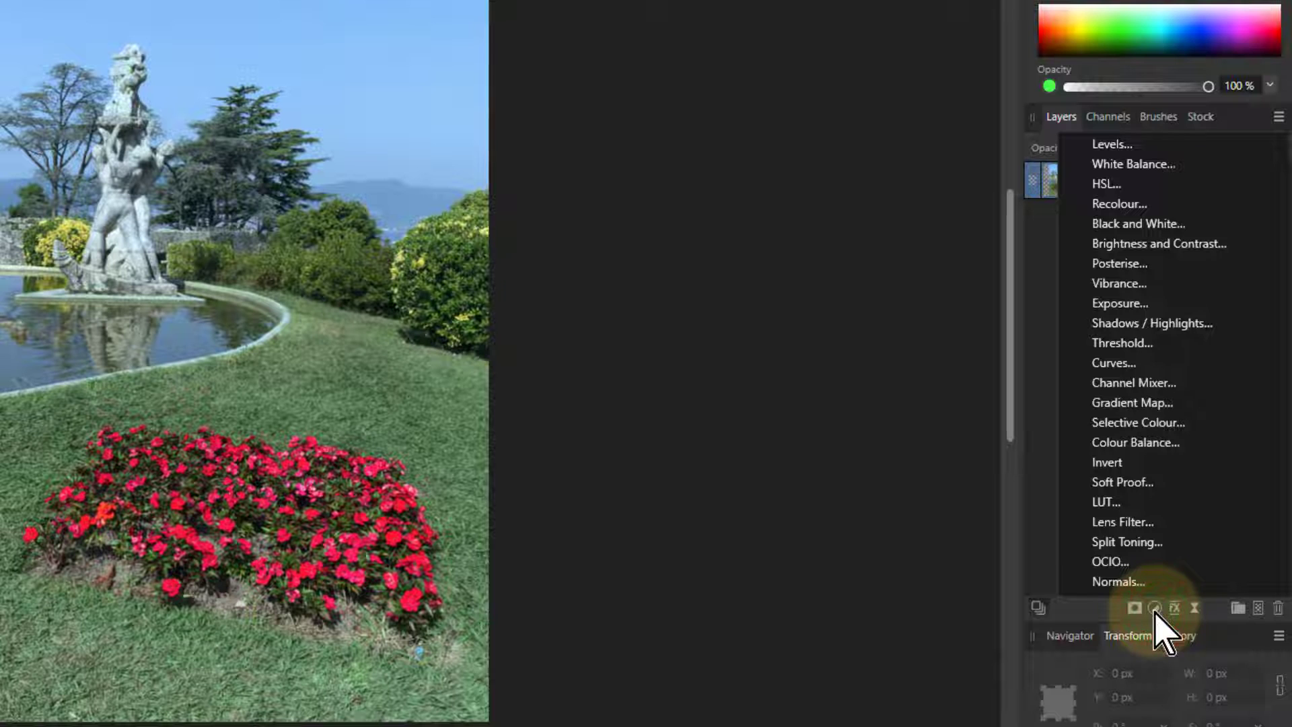
left_click(1122, 203)
left_click_drag(1075, 214, 1070, 155)
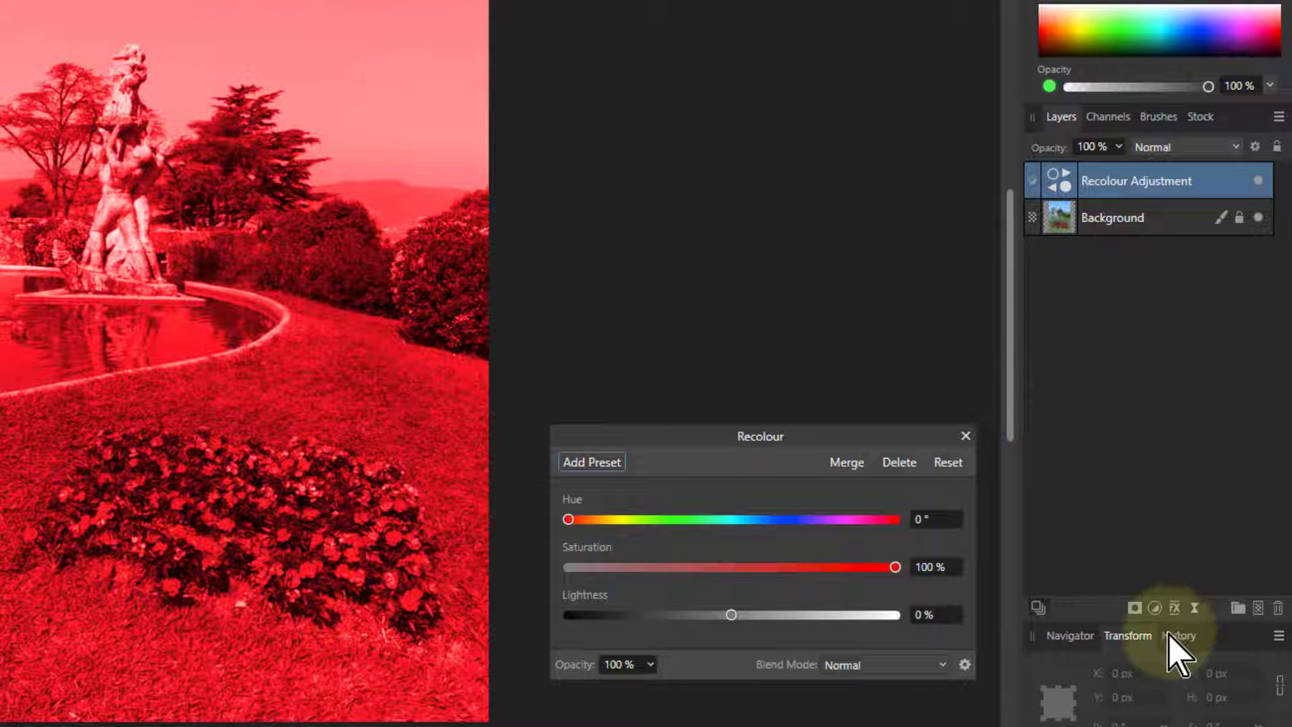
left_click(1154, 608)
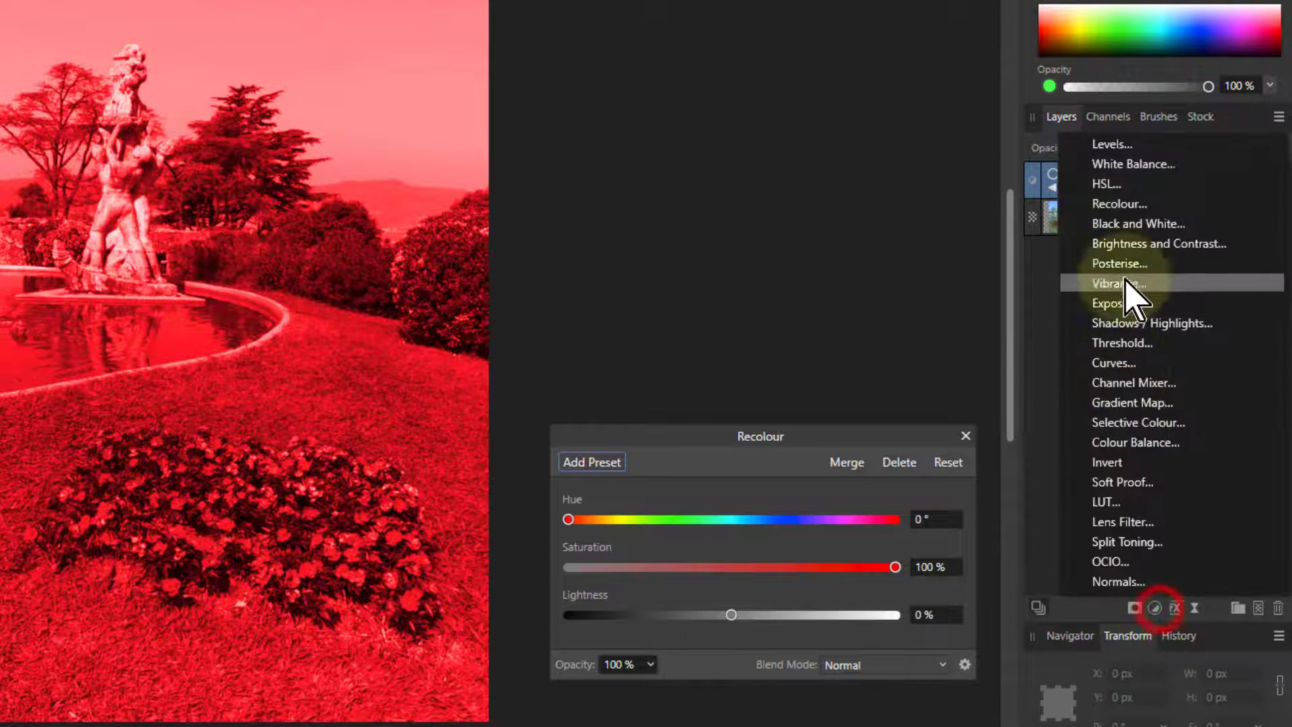
left_click(1125, 225)
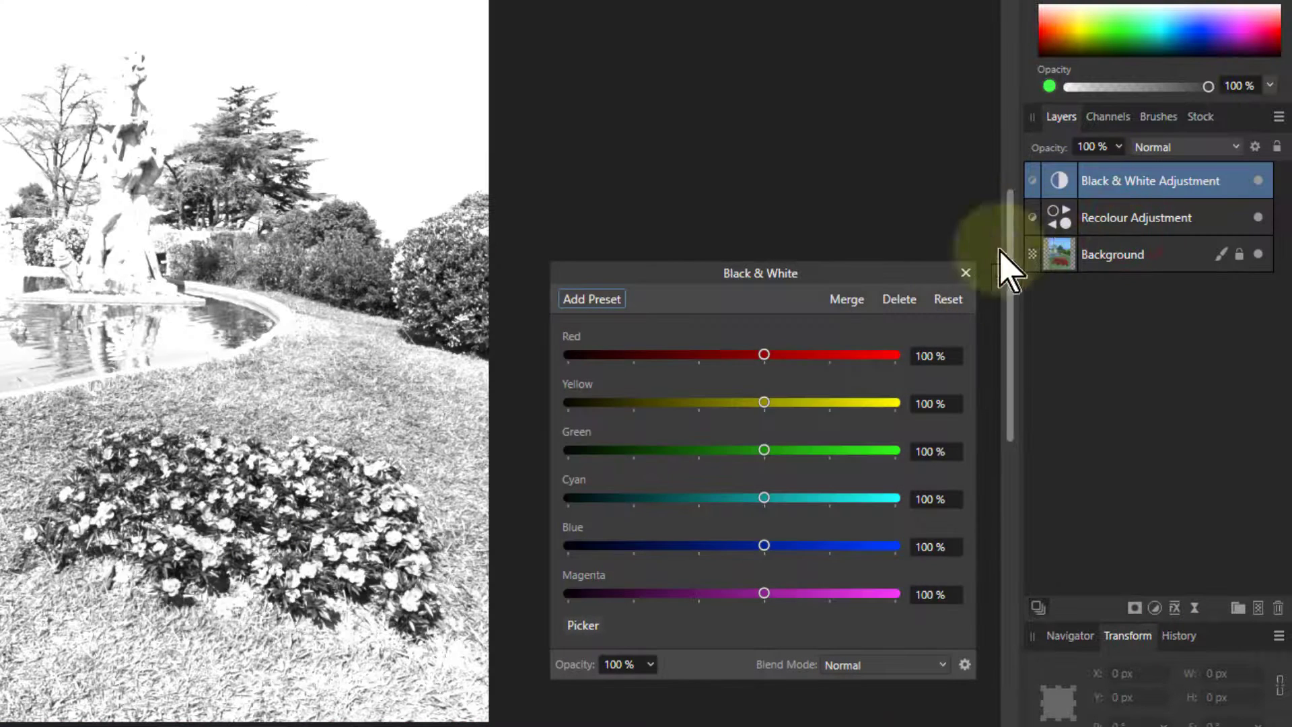
left_click(965, 273)
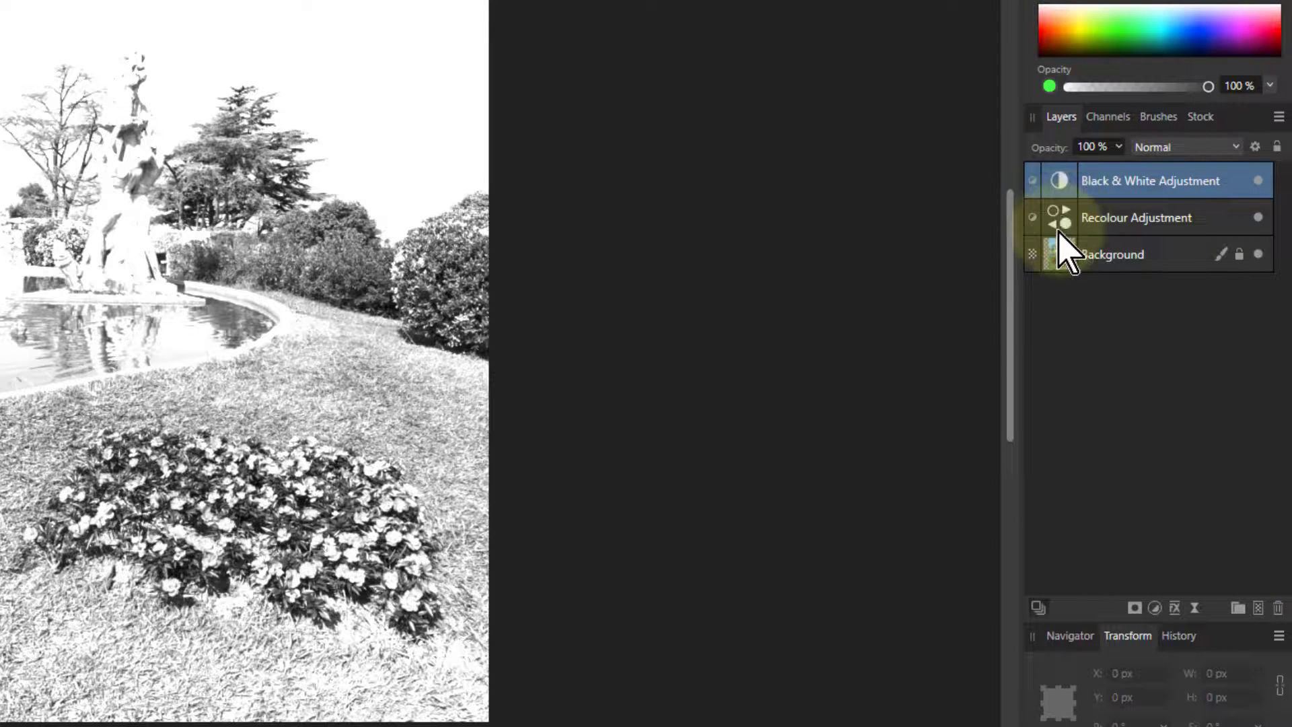
- Nest the Recolour and Black & White adjustments inside the Background layer, with Recolour above Black & White
left_click_drag(1068, 222, 1056, 256)
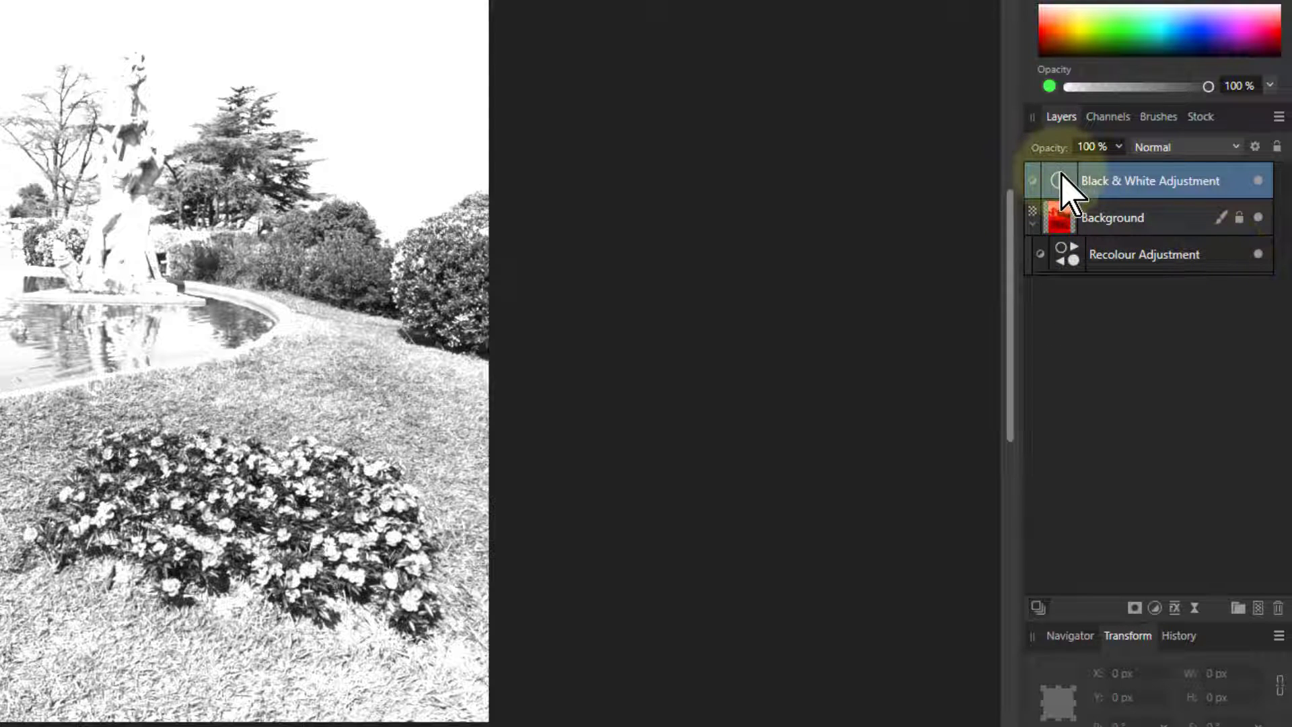
left_click_drag(1061, 182, 1121, 212)
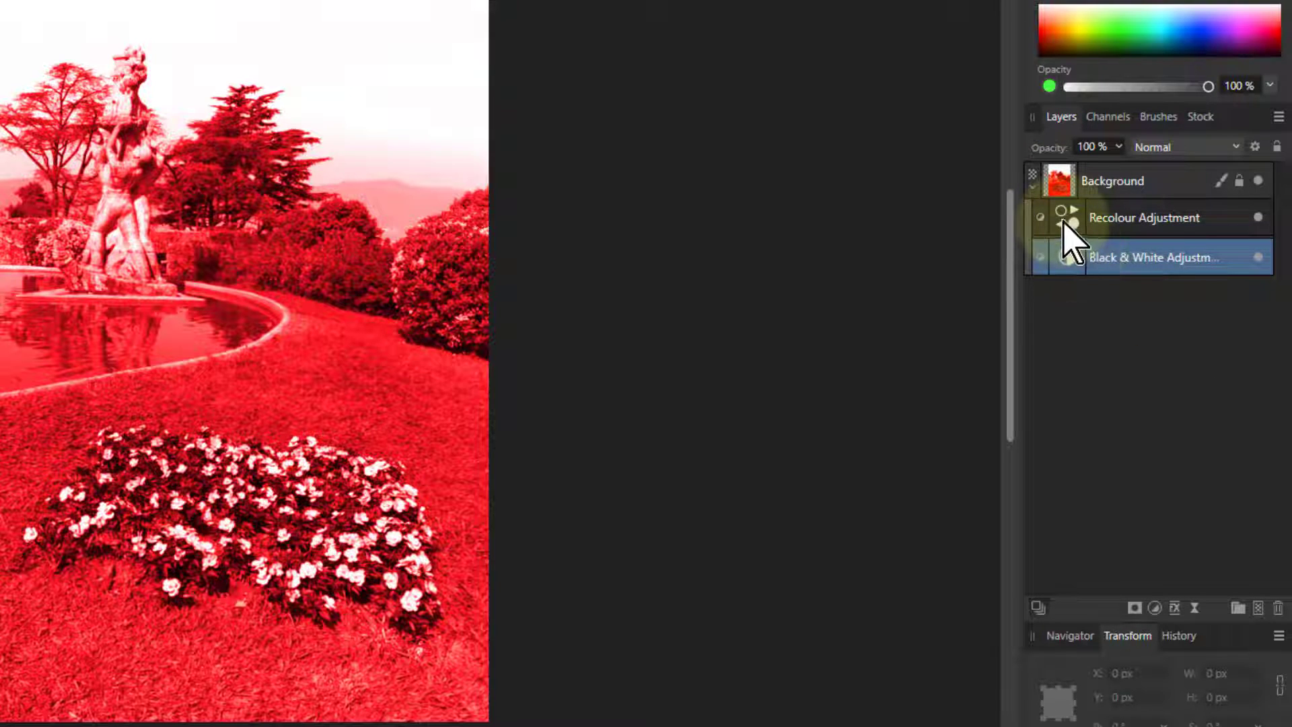
left_click_drag(1067, 217, 1130, 191)
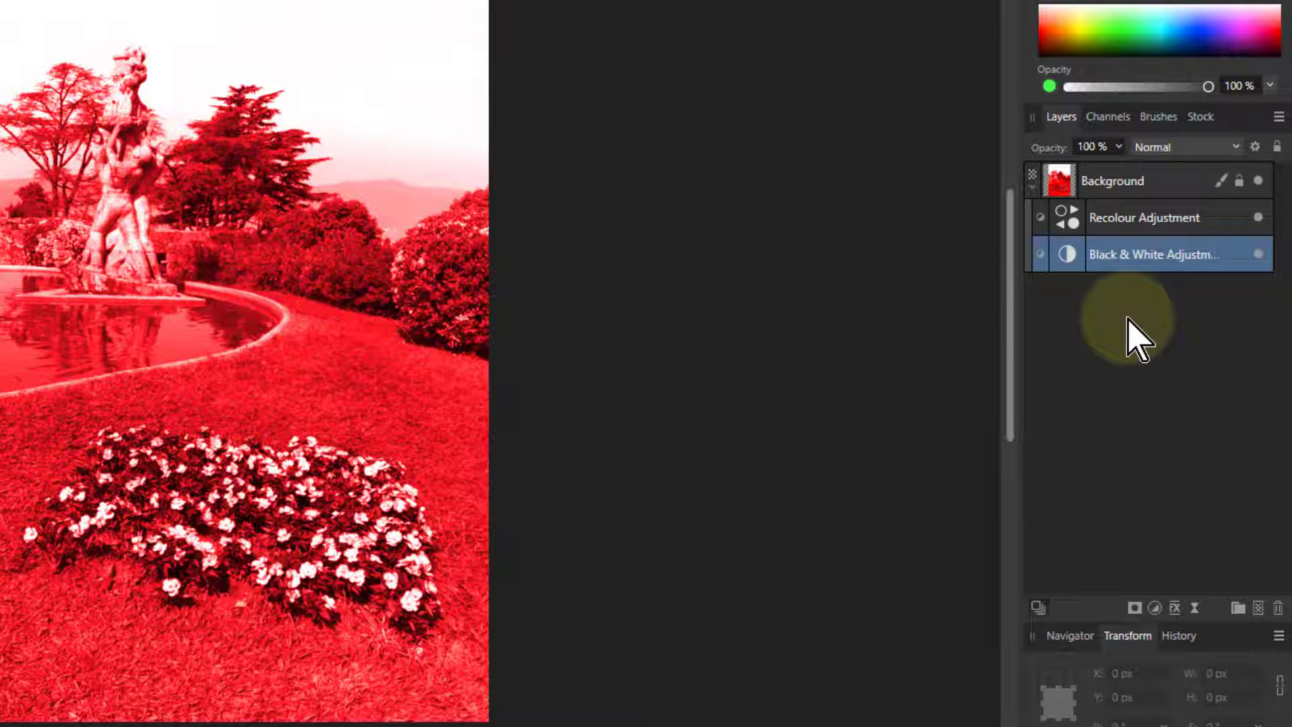
left_click_drag(1066, 222, 1063, 223)
- Delete the Recolour and Black & White adjustments nested under the Background layer
right_click(1063, 224)
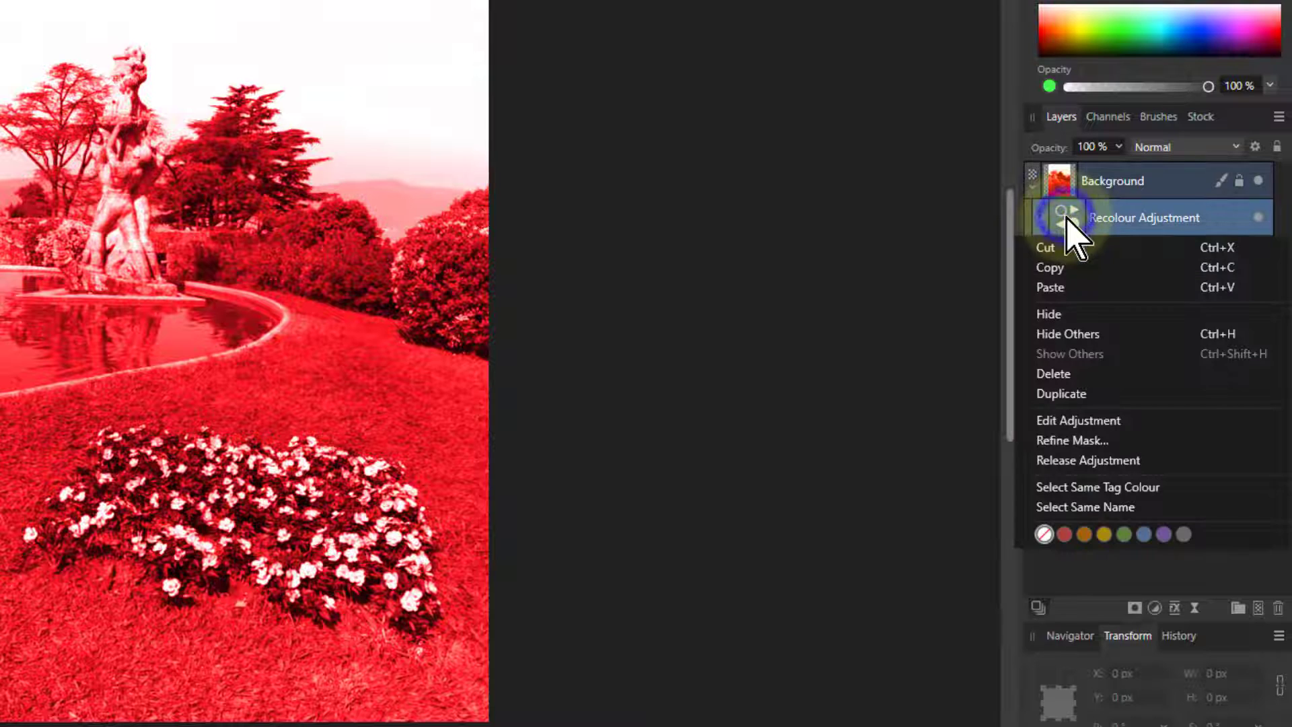
left_click(1053, 376)
right_click(1118, 221)
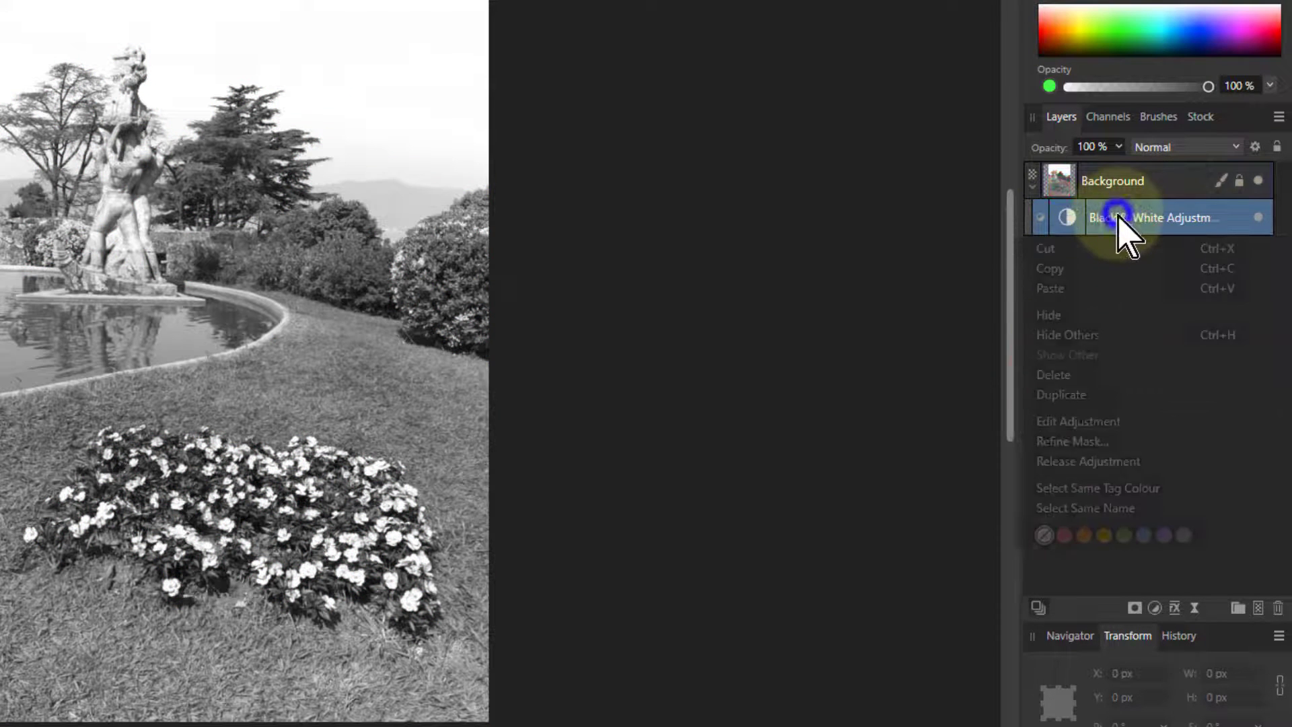
left_click(1071, 375)
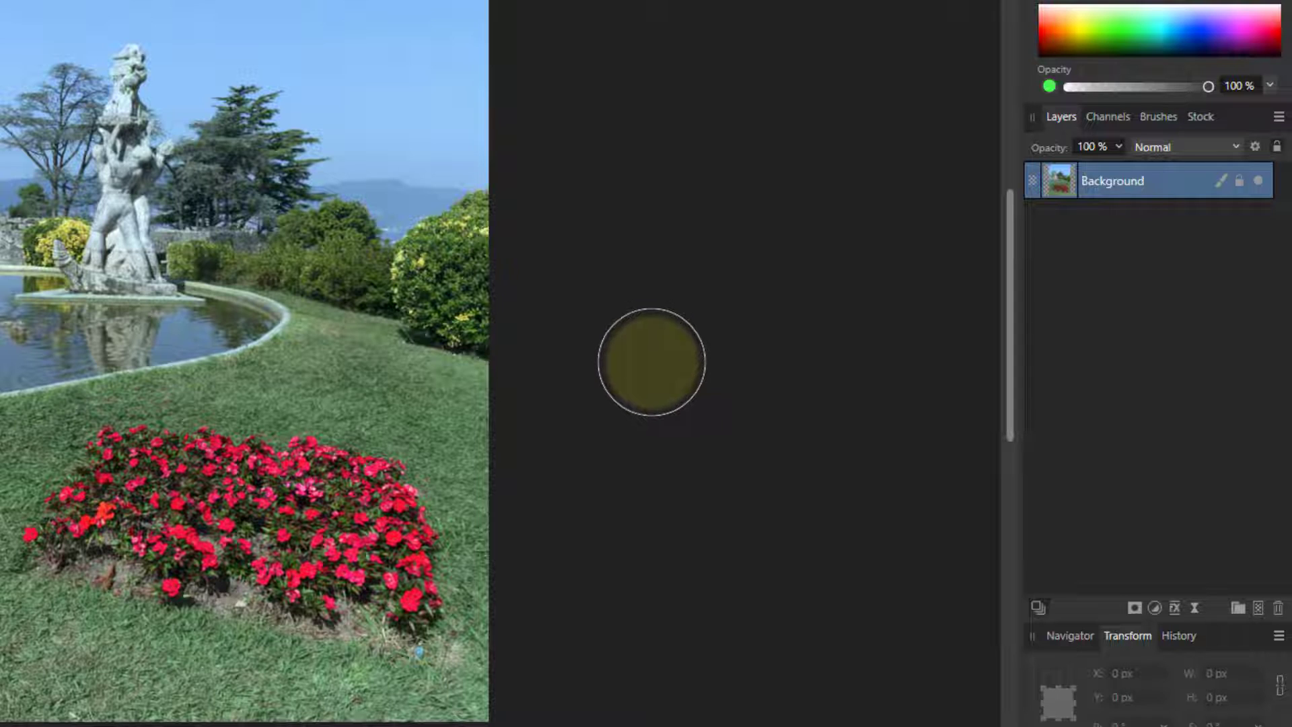
- Add a new pixel layer and paint a large soft green spot over the middle of the photo with the Paint Brush
left_click(1259, 608)
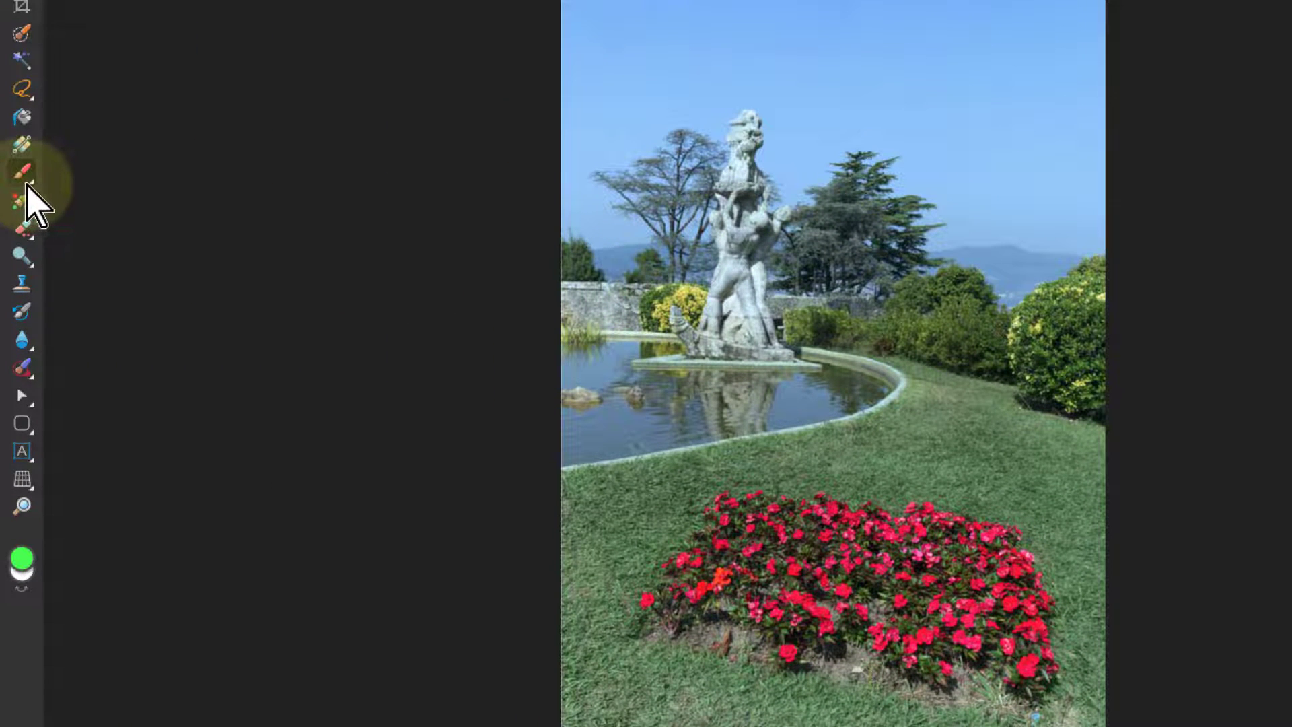
left_click(25, 179)
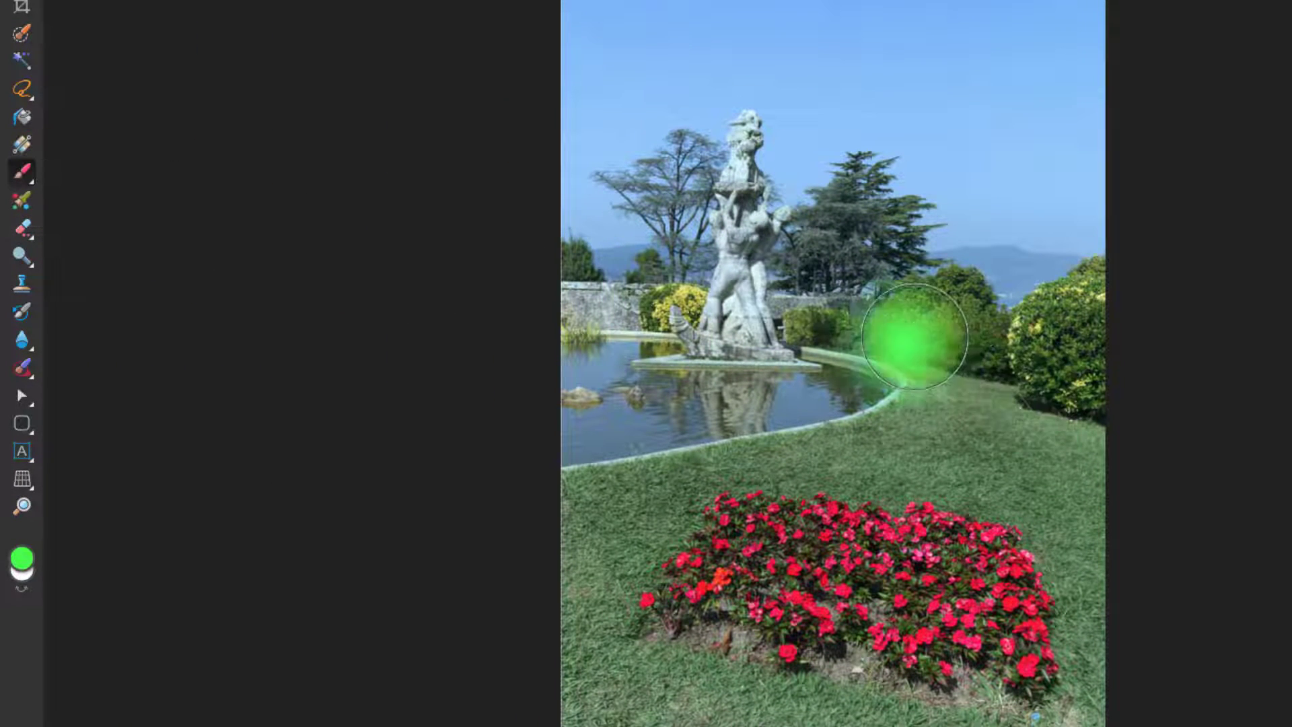
mouse_move(895, 456)
left_mouse_down()
mouse_move(939, 420)
mouse_move(867, 351)
mouse_move(843, 367)
mouse_move(885, 340)
left_mouse_up()
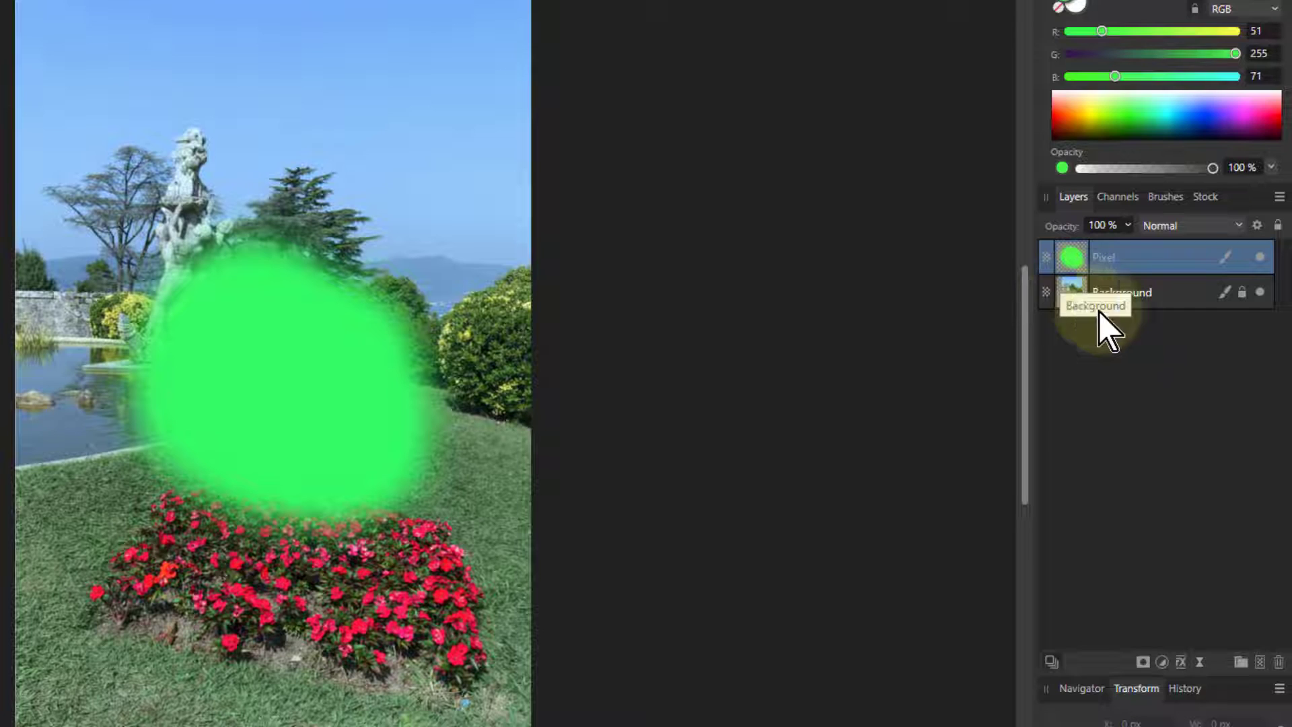
- Apply the Pixel layer as a mask on the Background layer and paint around its edges to enlarge the revealed area
mouse_move(1070, 259)
left_mouse_down()
mouse_move(1071, 316)
mouse_move(1069, 237)
mouse_move(1072, 290)
left_mouse_up()
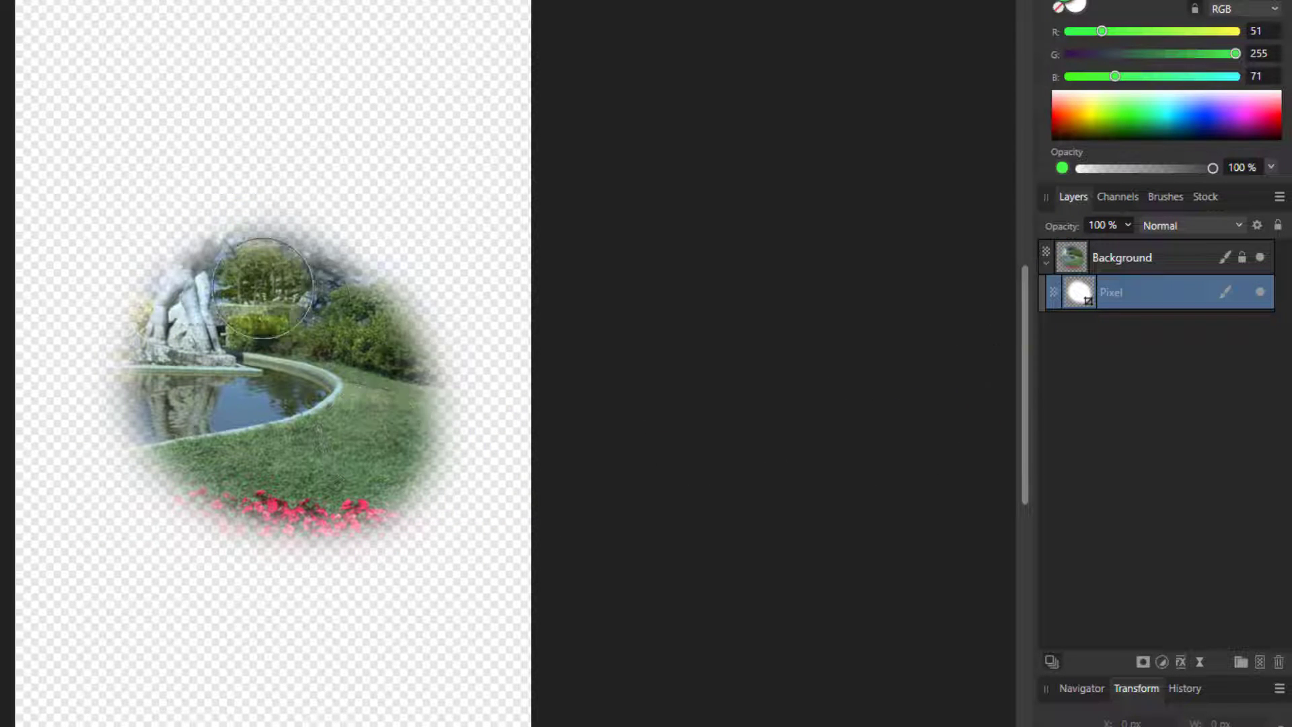
mouse_move(272, 269)
left_mouse_down()
mouse_move(298, 280)
mouse_move(396, 364)
mouse_move(373, 483)
mouse_move(214, 493)
mouse_move(146, 398)
mouse_move(187, 301)
mouse_move(297, 274)
mouse_move(358, 385)
left_mouse_up()
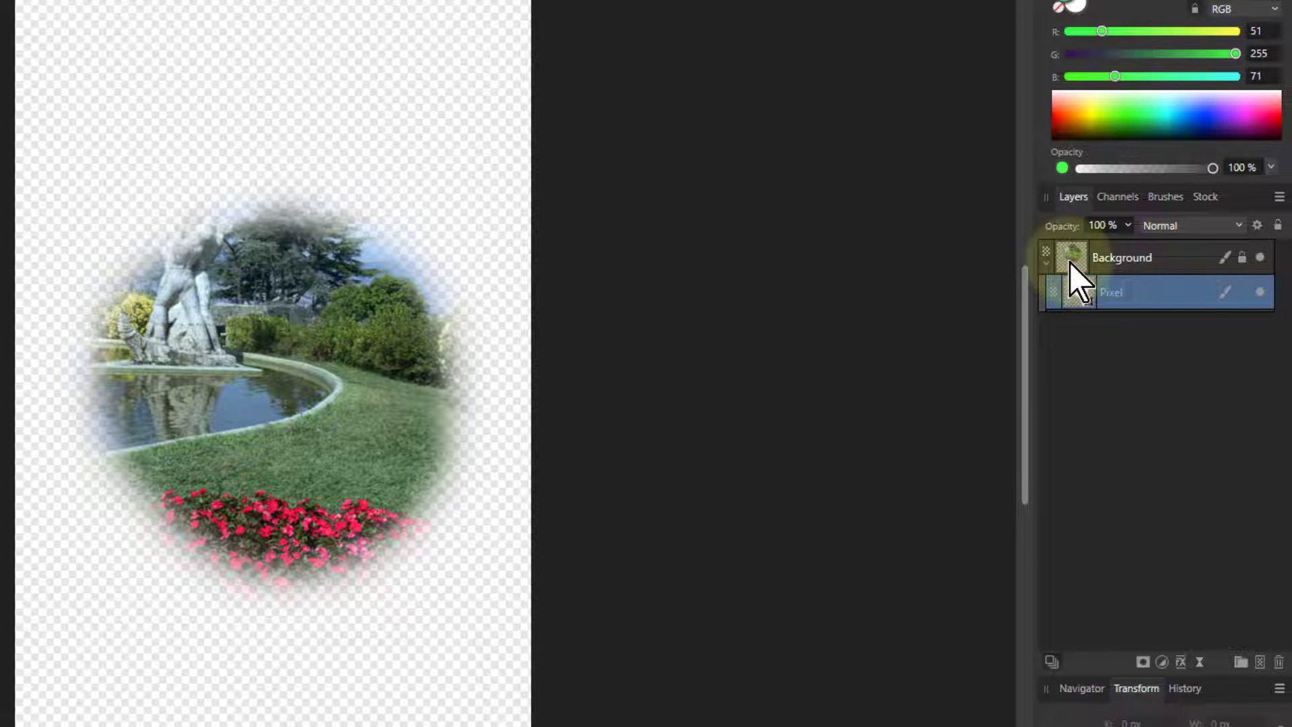
- Change the Pixel layer from a mask to a clipped child of the Background, and move it back above the Background layer
left_click(1086, 294)
left_click_drag(1117, 272, 1073, 421)
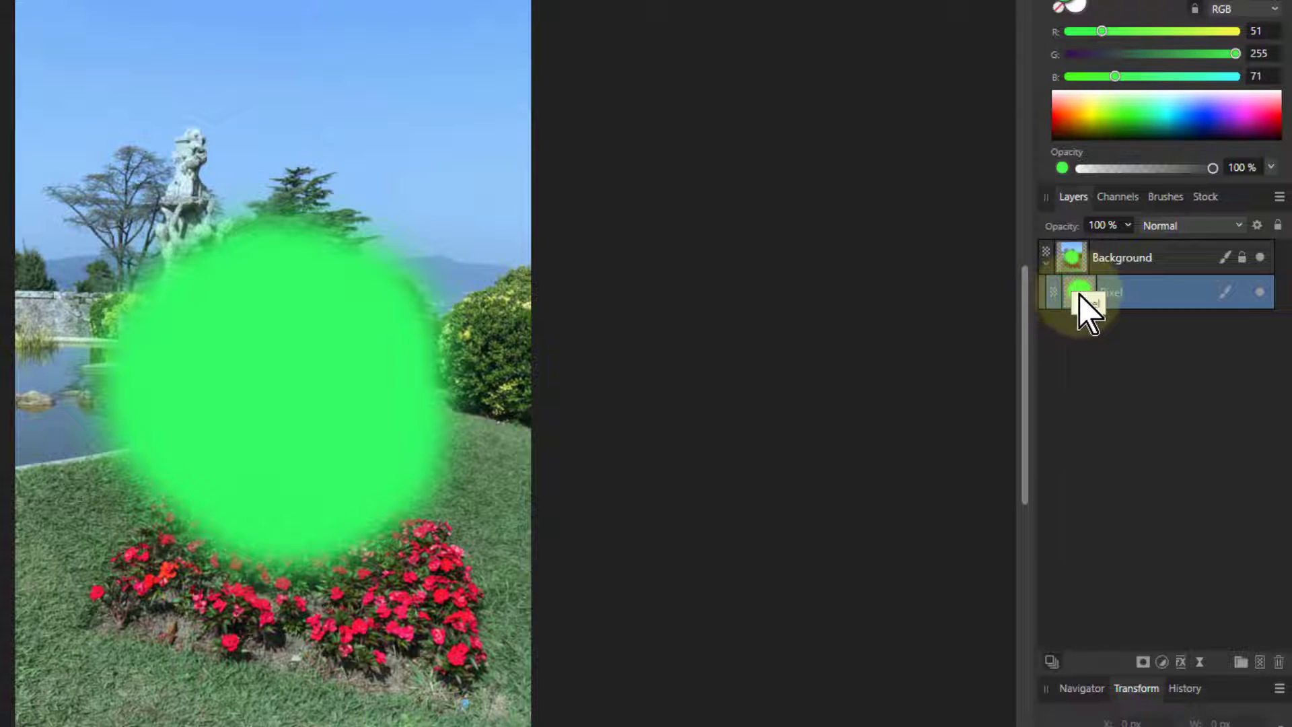
left_click_drag(1080, 296, 1080, 232)
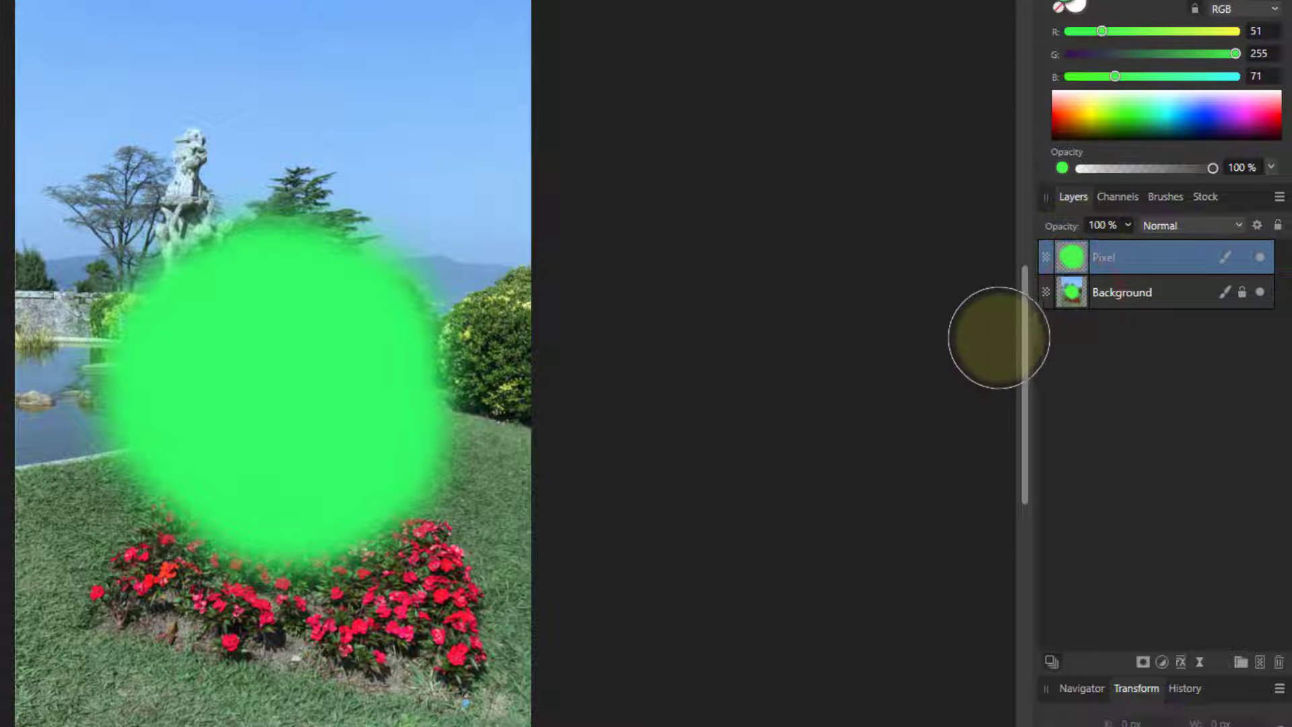
- Erase a horizontal band across the full width of the Background layer, through the middle of the photo
left_click(1076, 294)
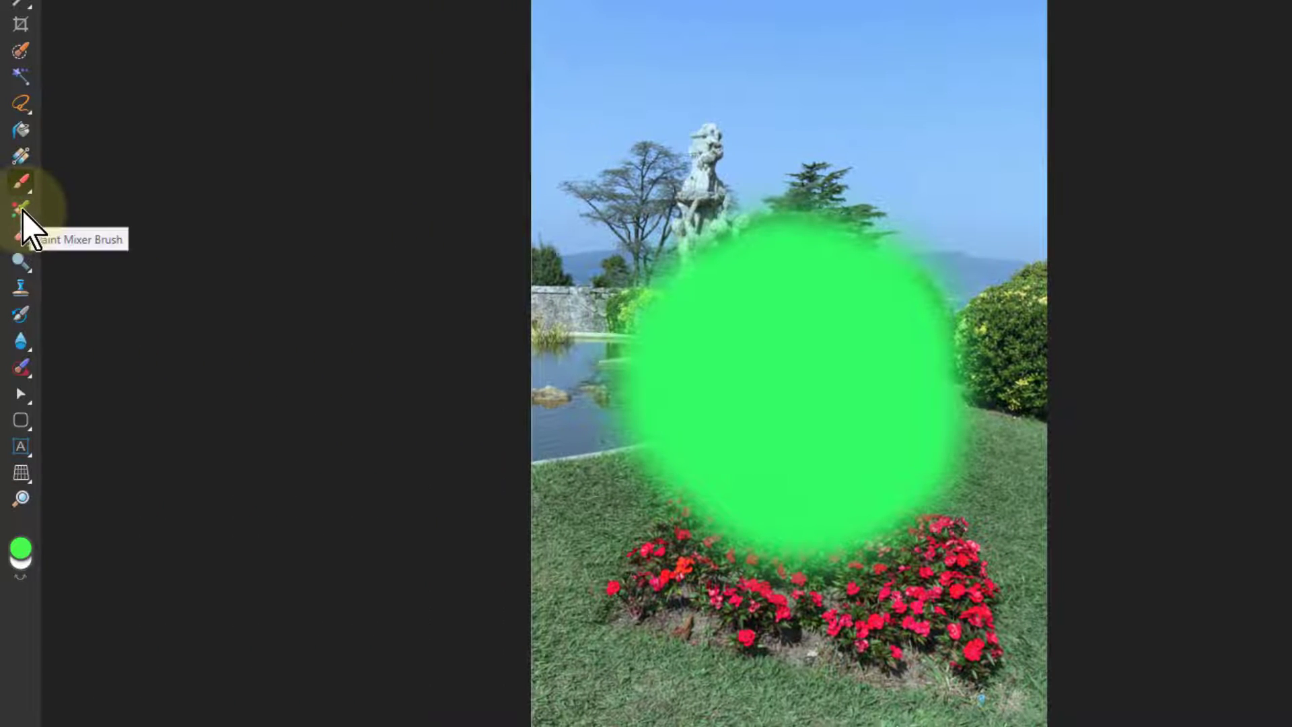
left_click(22, 237)
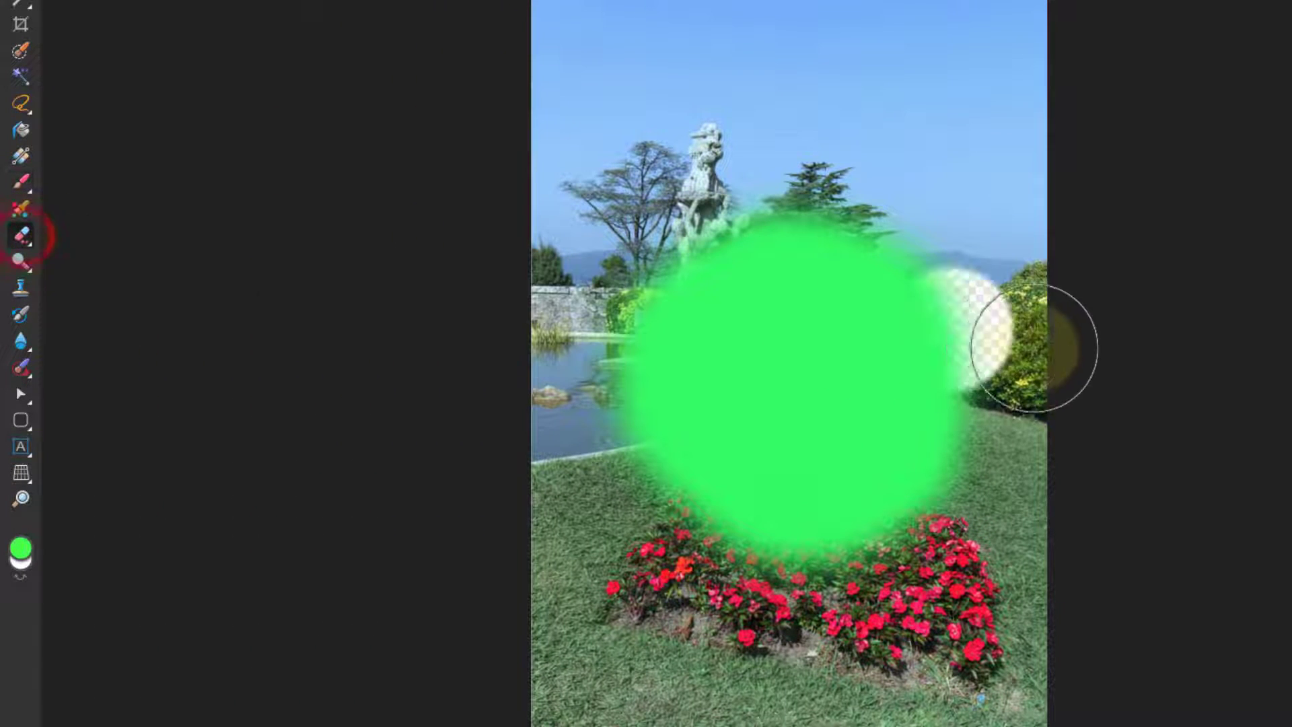
left_click_drag(1053, 370, 514, 375)
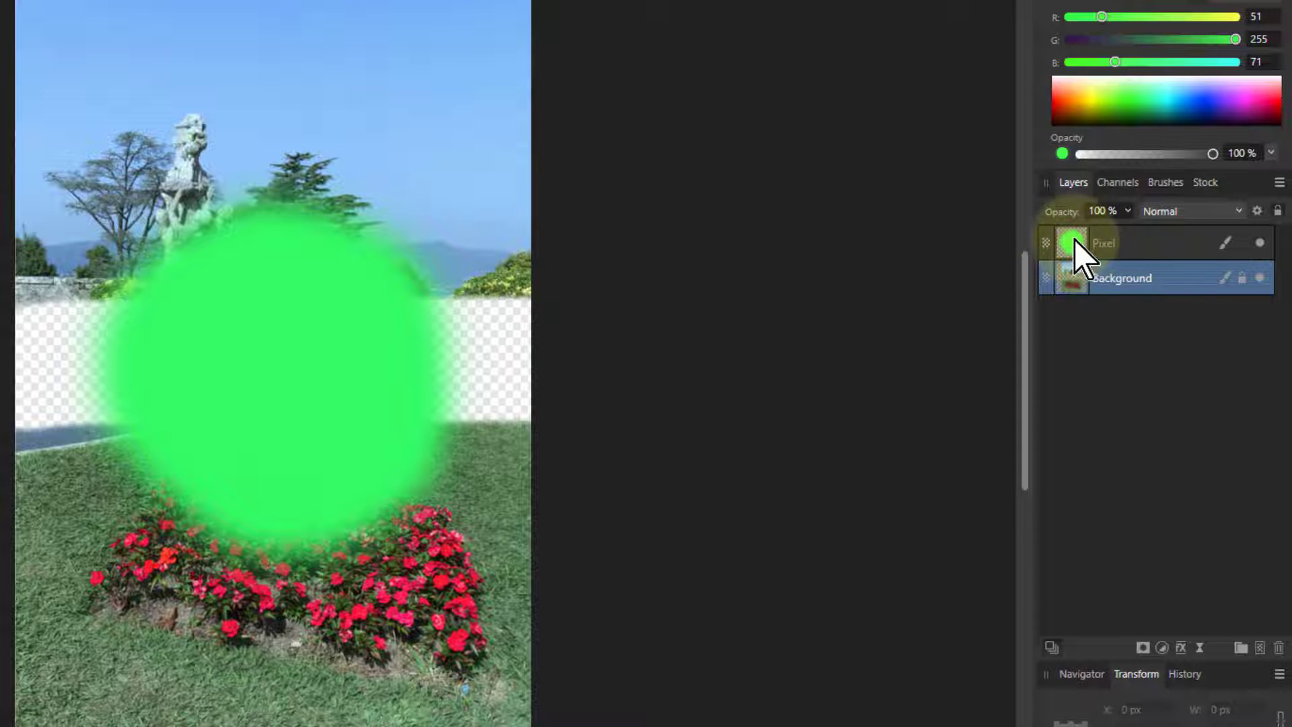
- Clip the green Pixel layer inside the partly erased Background layer, and take it back out above it
left_click_drag(1075, 244, 1124, 277)
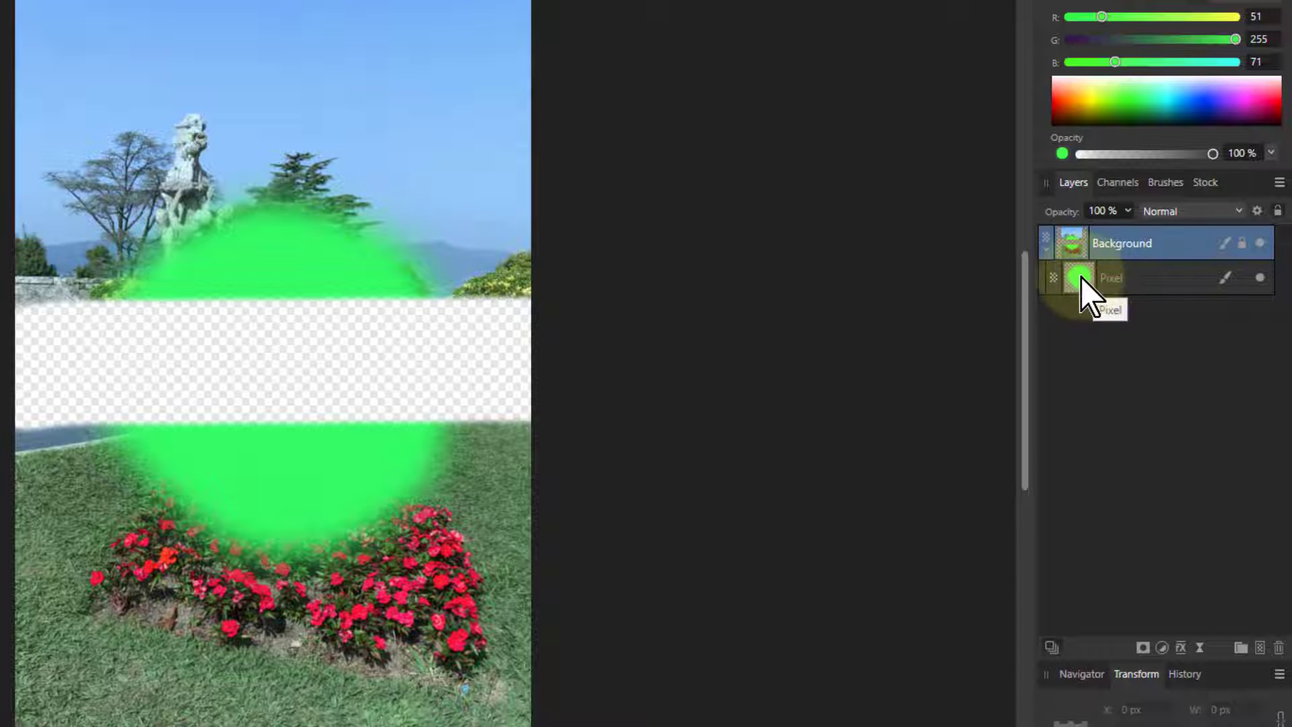
left_click_drag(1083, 281, 1076, 237)
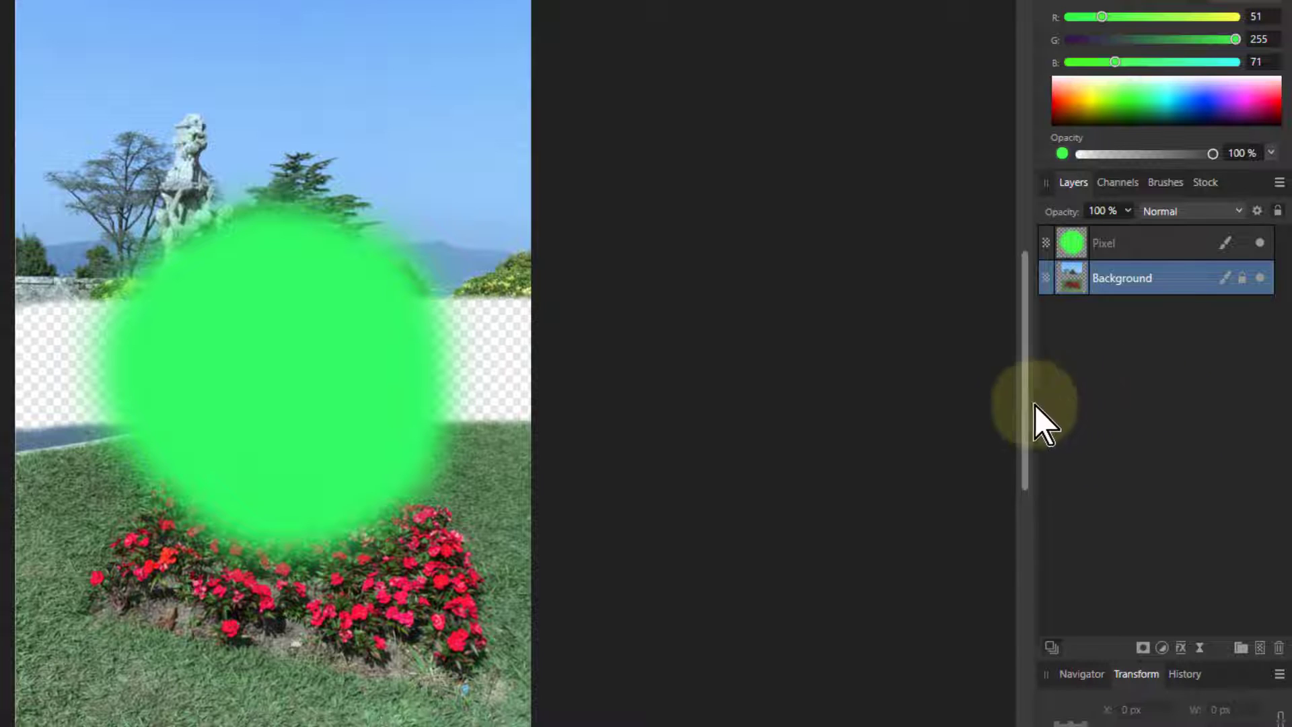
- Create a new A4 print document without margins and make its background transparent
left_click(10, 113)
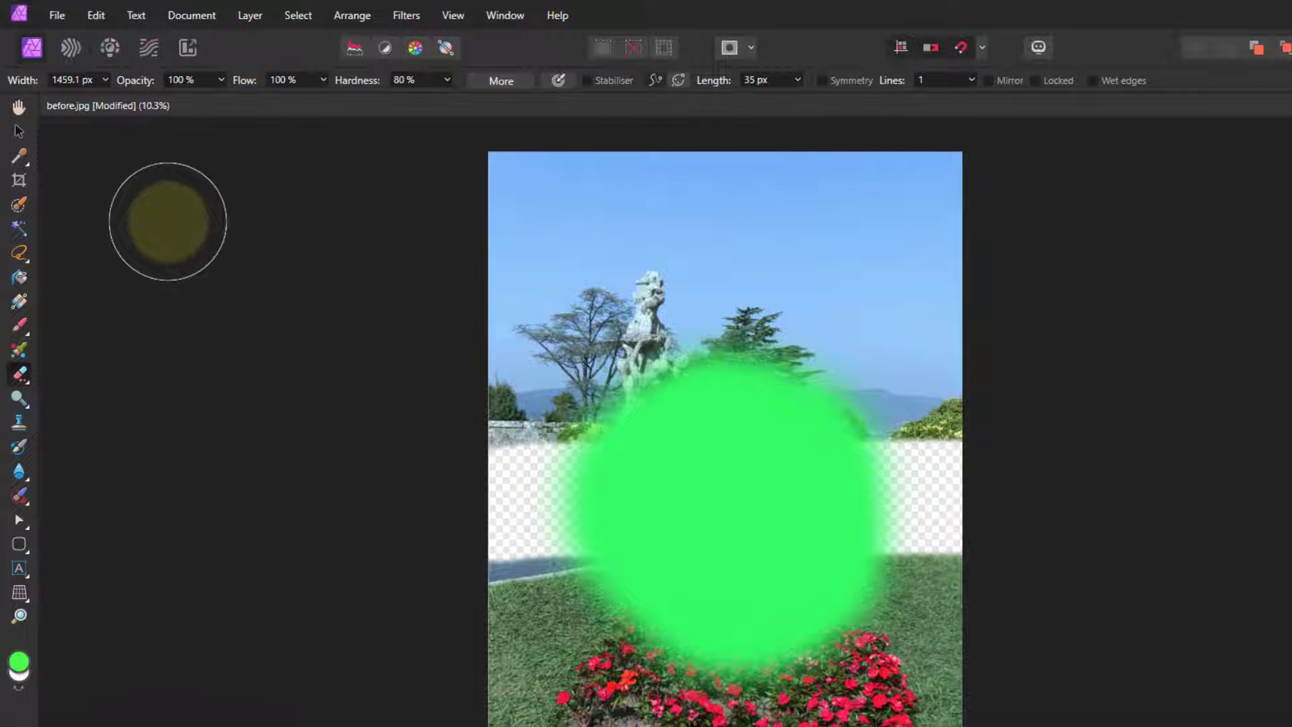
left_click(56, 15)
left_click(64, 32)
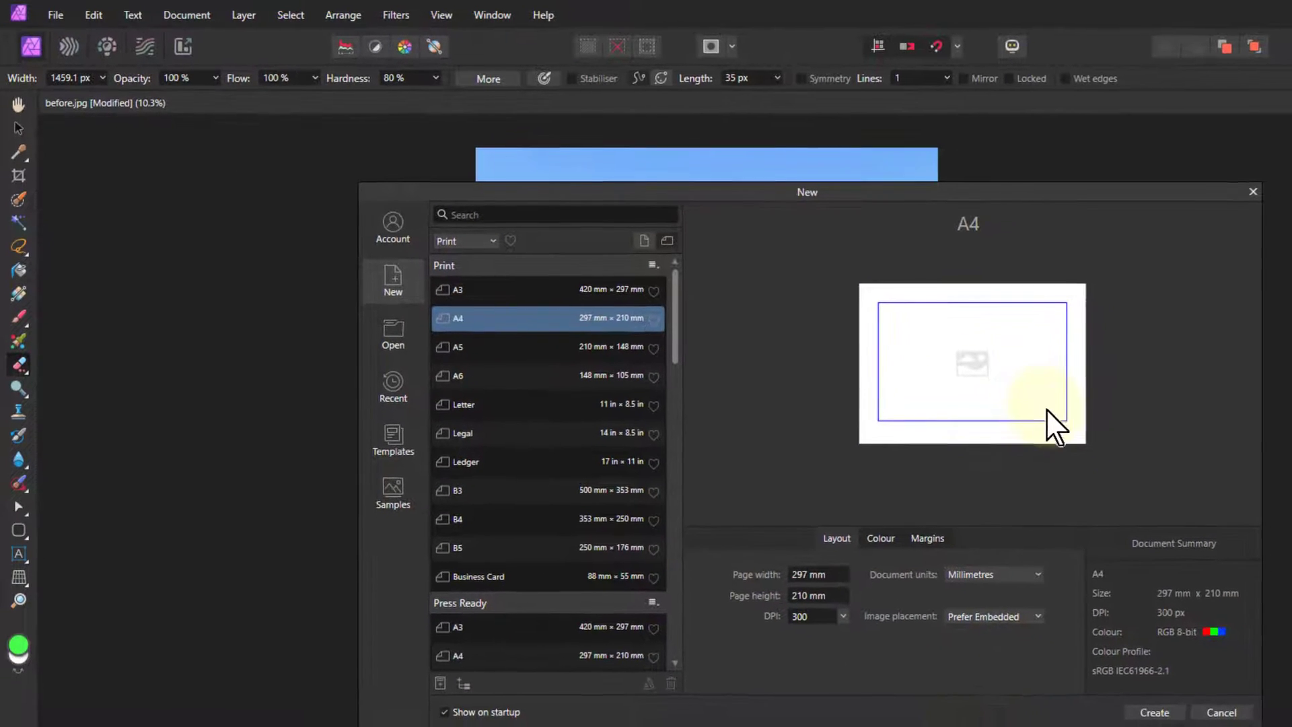
left_click(927, 538)
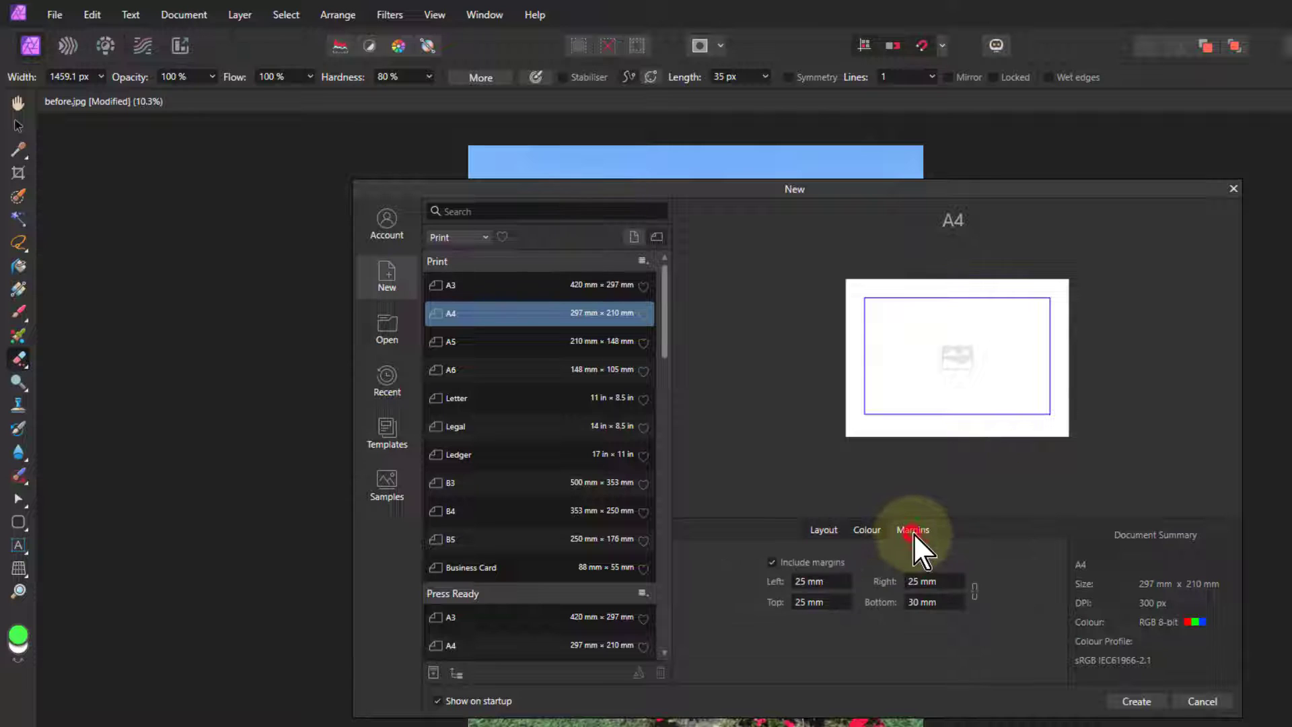
left_click(772, 563)
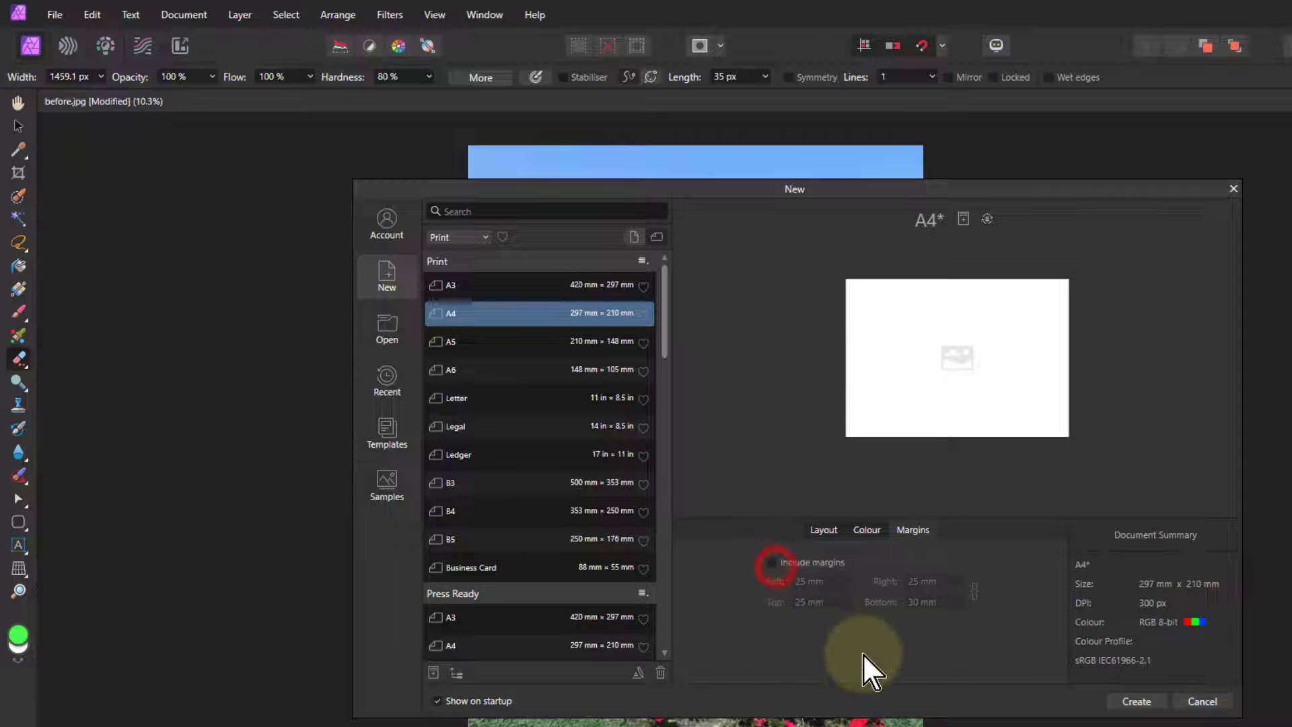
left_click(1137, 701)
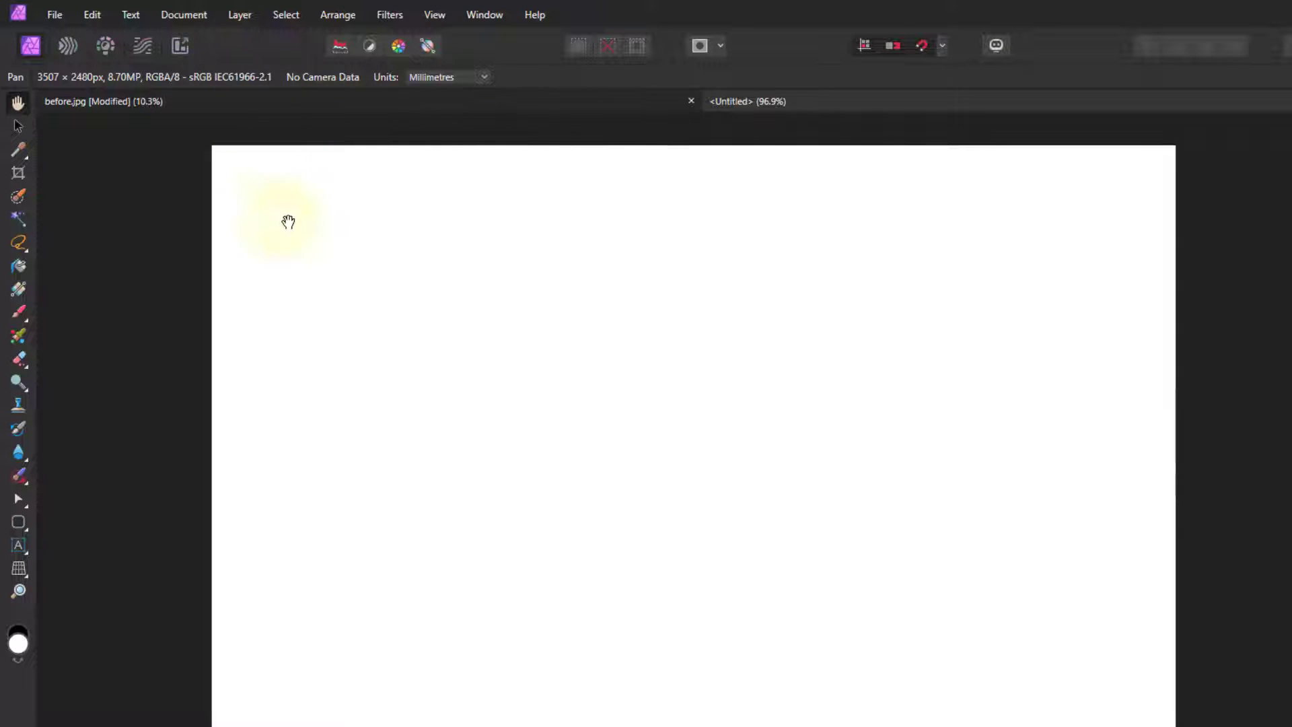
left_click(182, 16)
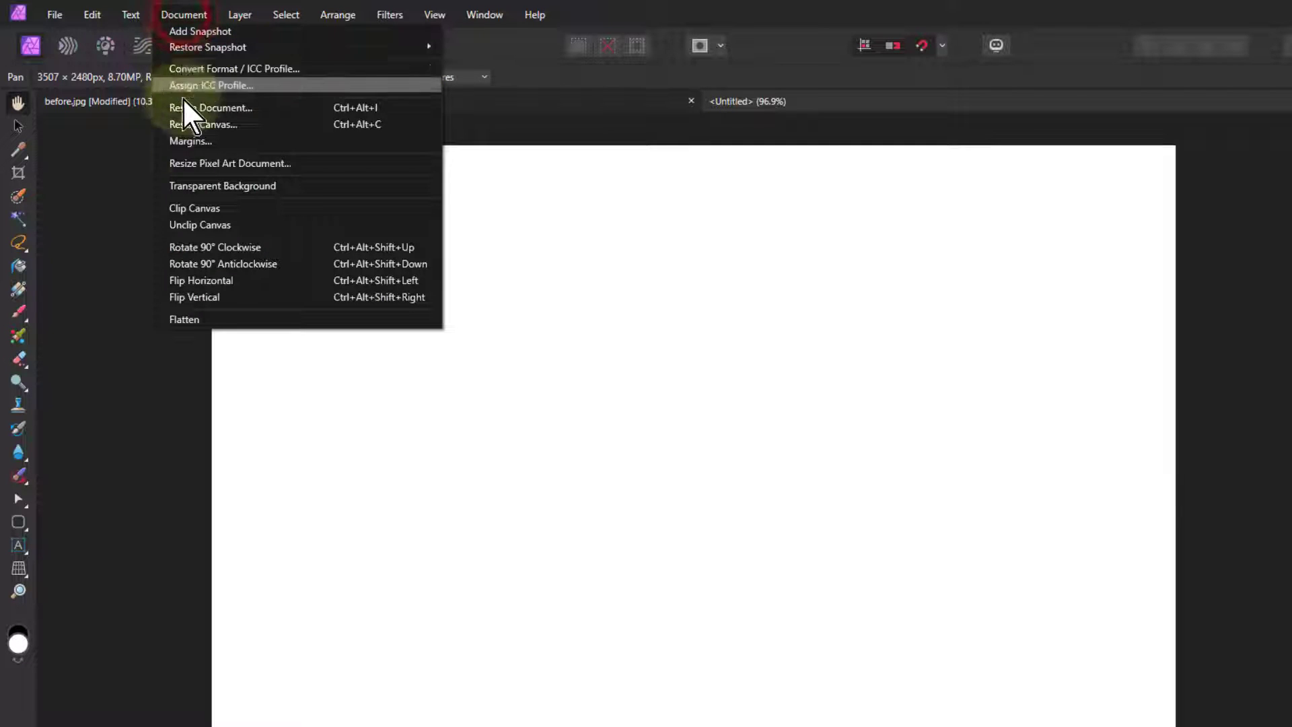
left_click(205, 186)
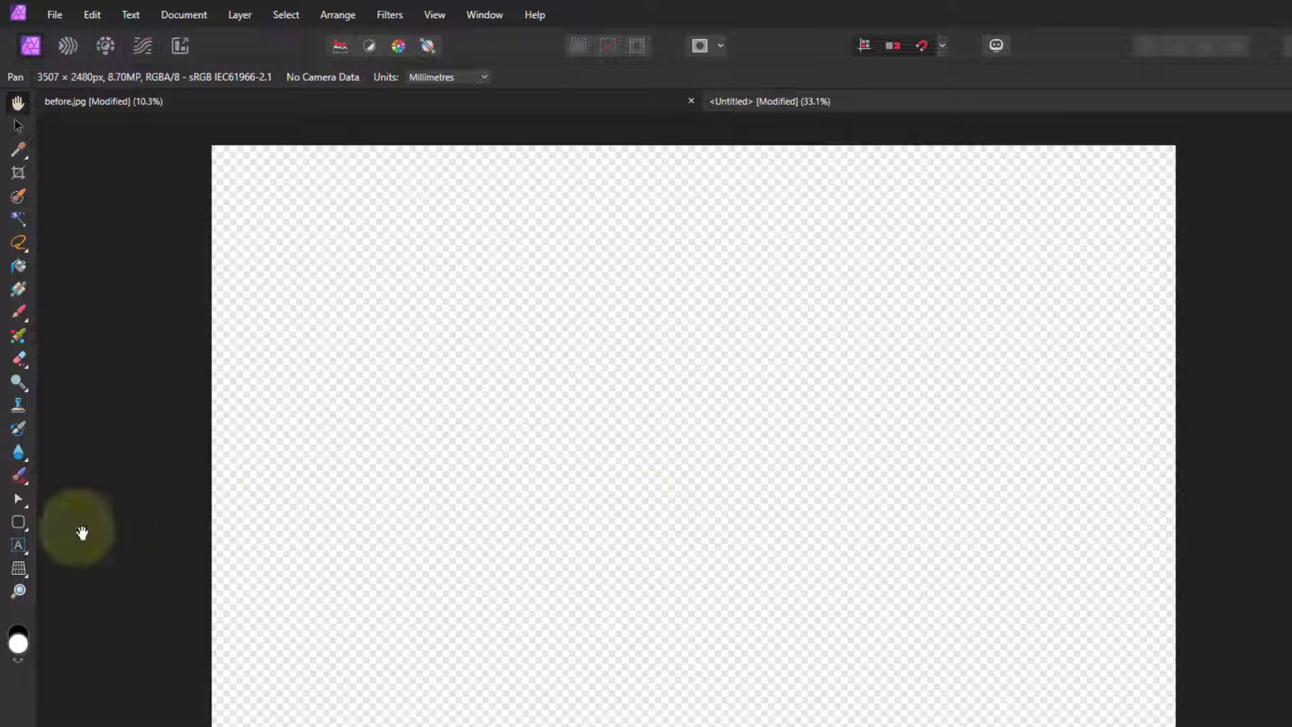
- Draw a circle about 78 mm wide near the middle of the page with the Ellipse Tool
left_click(18, 522)
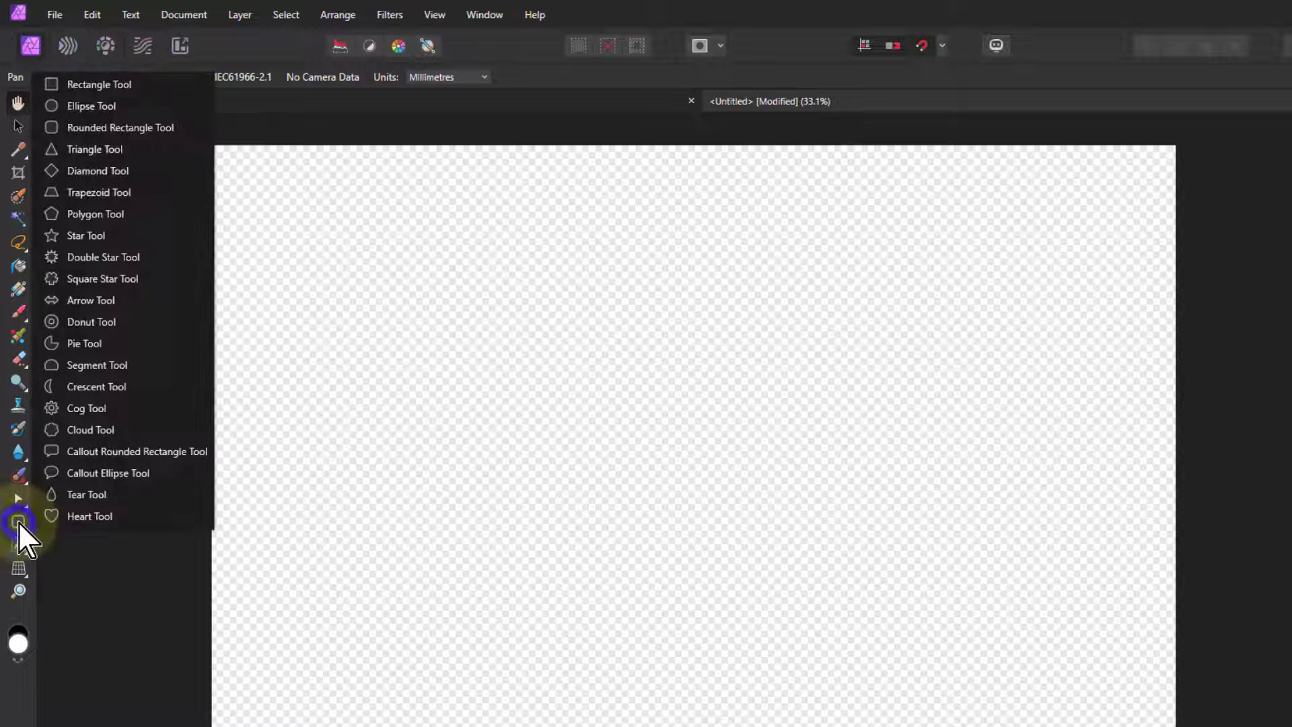
left_click(74, 107)
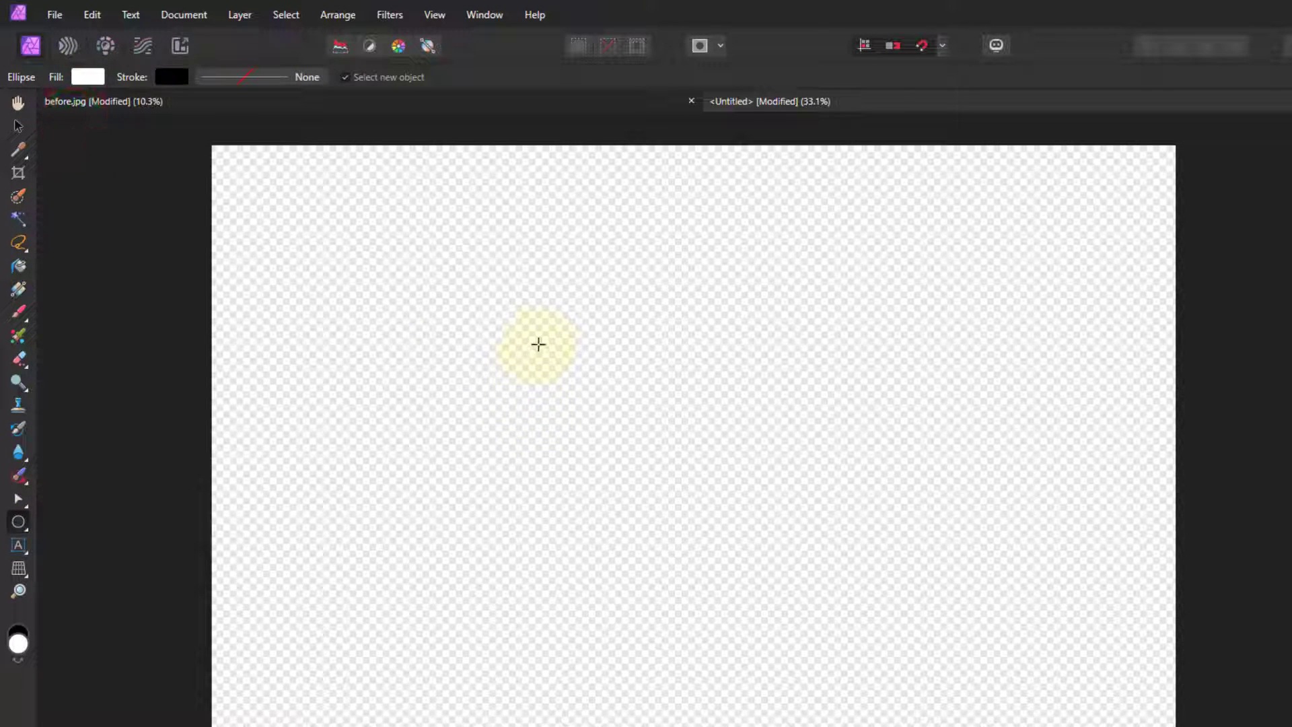
left_click_drag(541, 343, 807, 595)
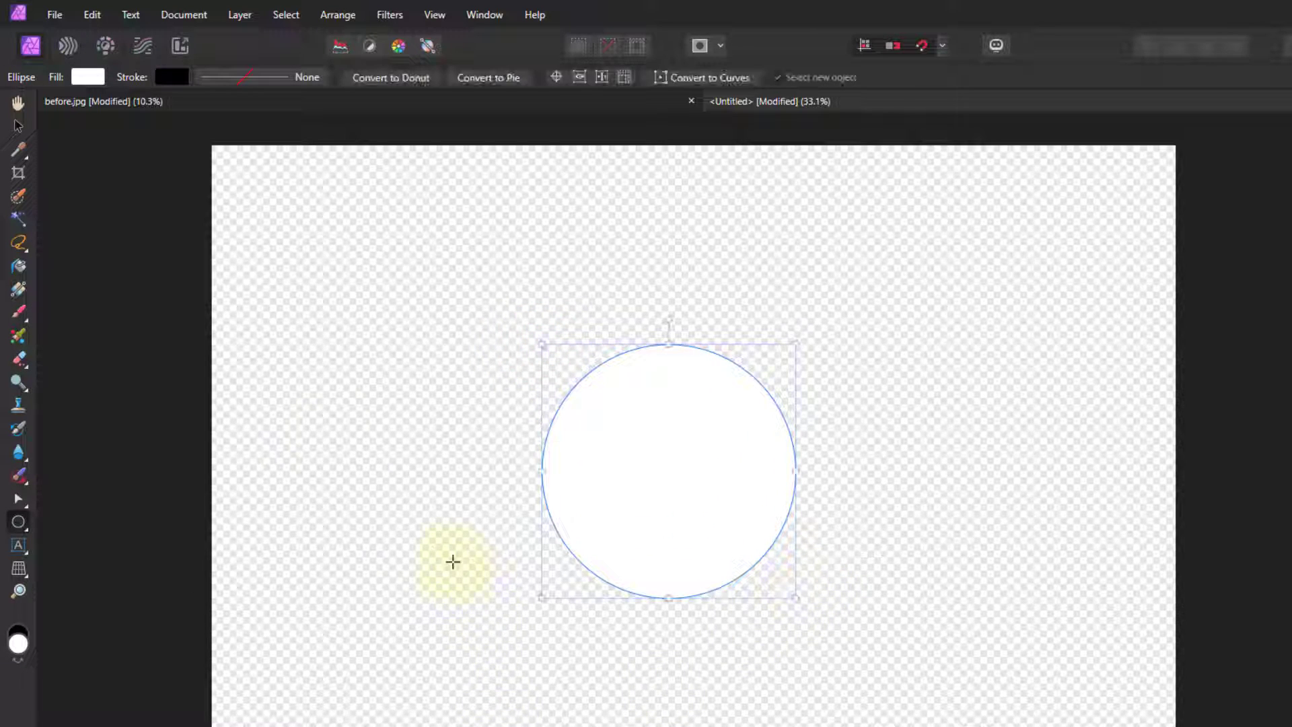
- Set the circle's fill colour to red with RGB values 255, 0, 0
left_click(87, 77)
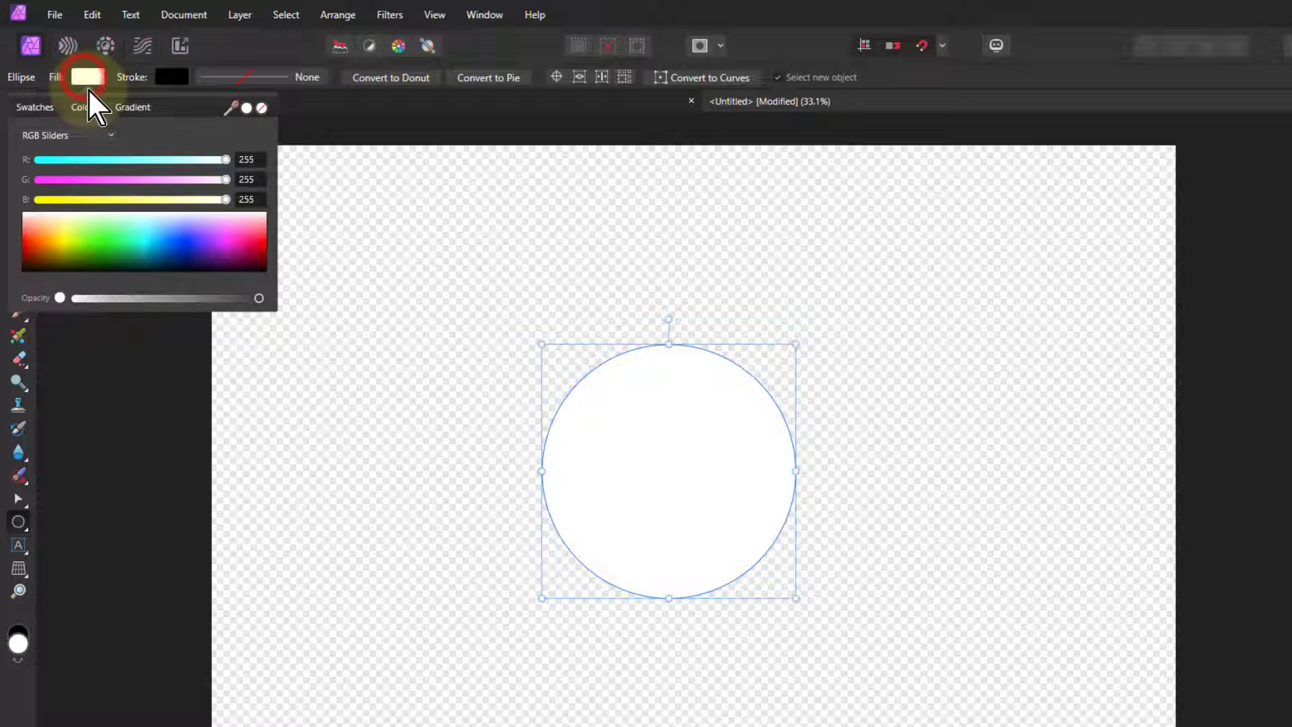
left_click(38, 178)
left_click_drag(36, 200, 29, 200)
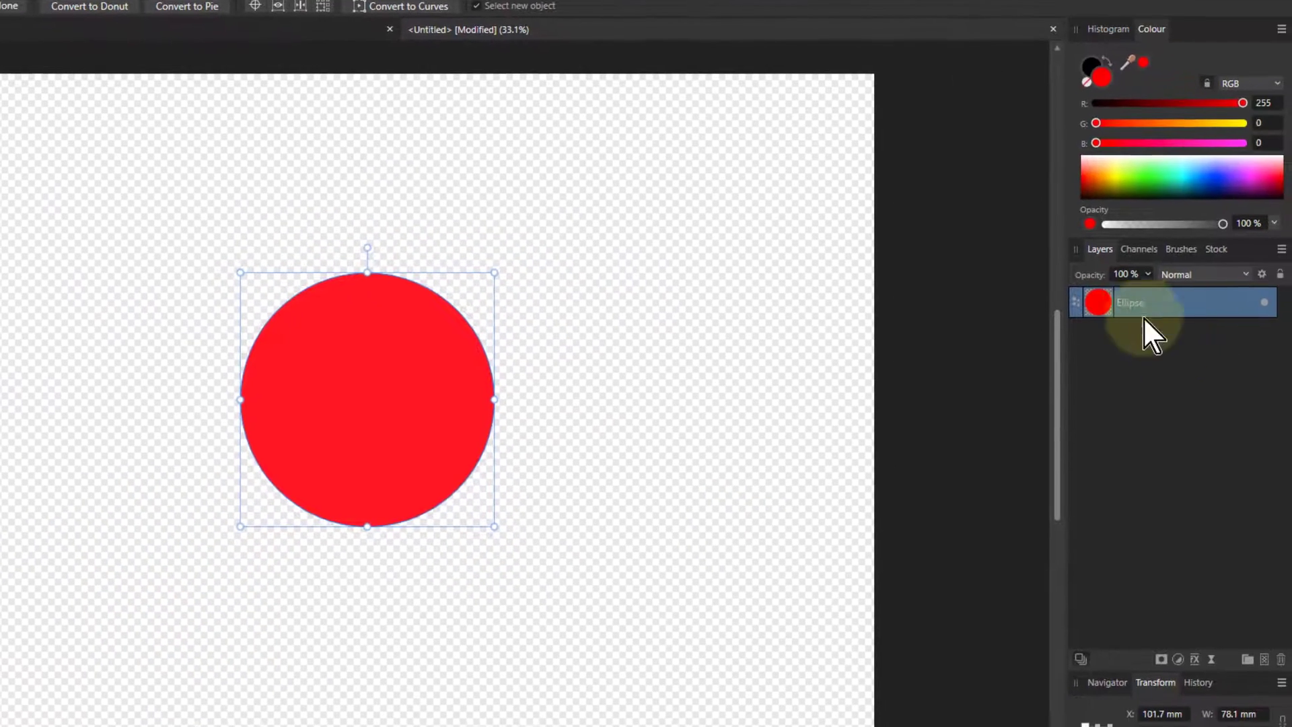
- Rename the ellipse layer as "Red circle"
double_click(1139, 304)
type("R")
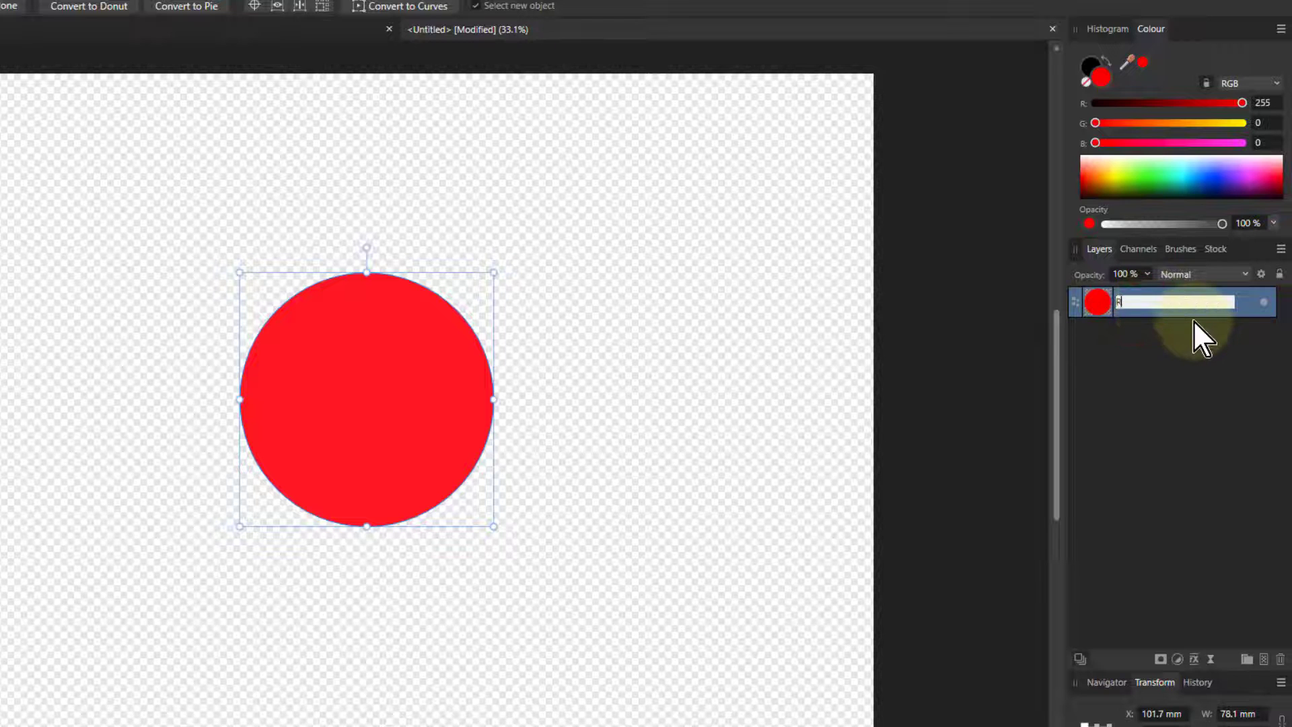
type("ed circle")
key("Return")
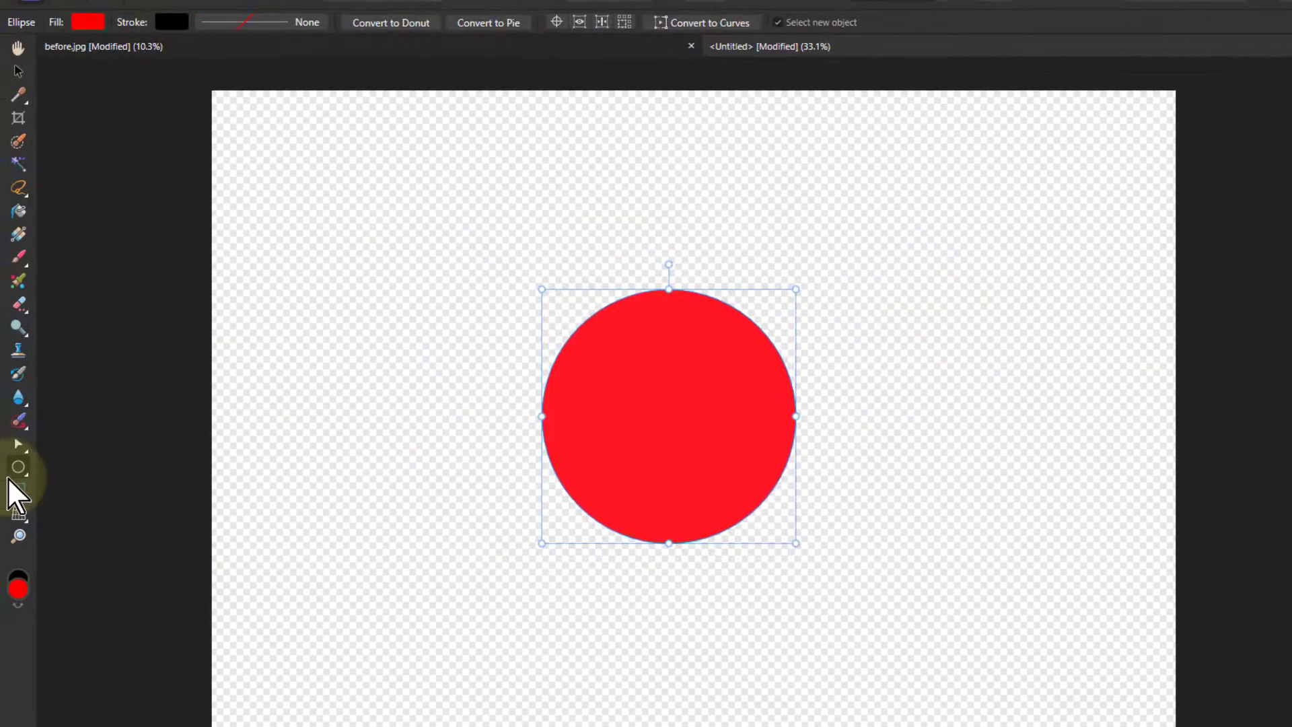
- Draw a square about 67 mm wide with the Rectangle Tool, overlapping the upper-left part of the red circle
left_click(22, 465)
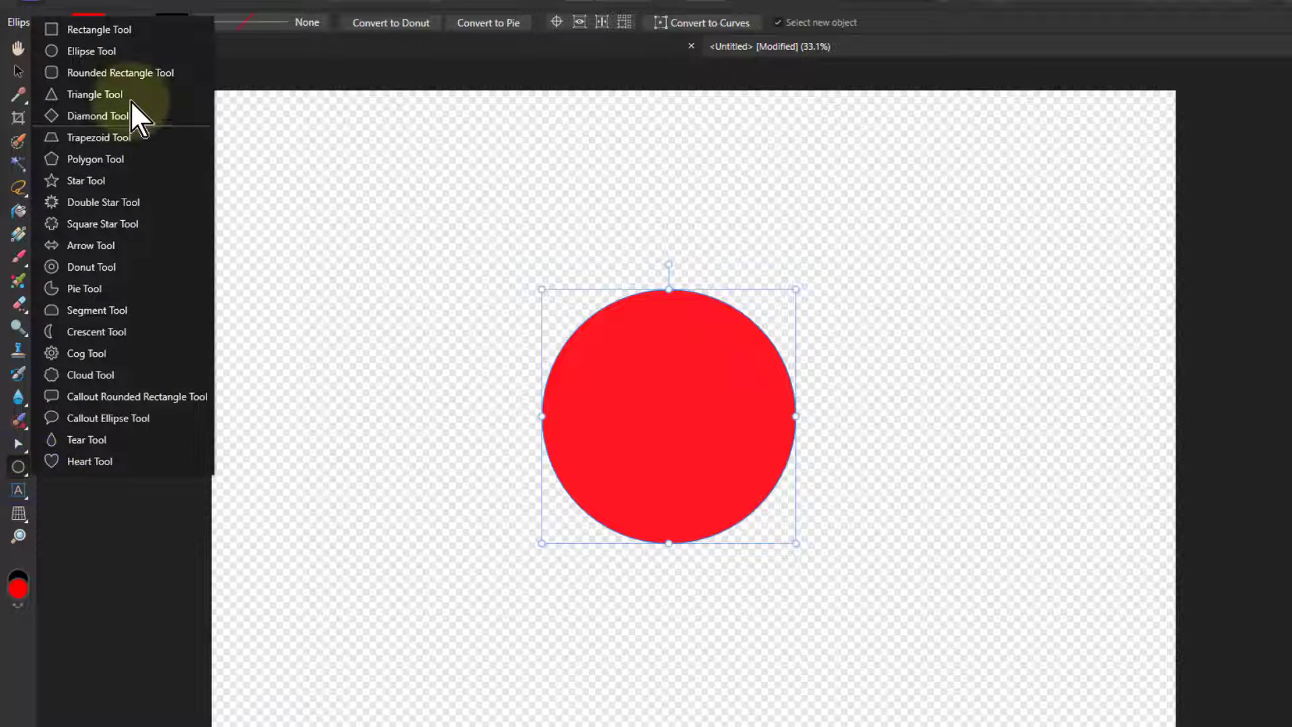
left_click(101, 29)
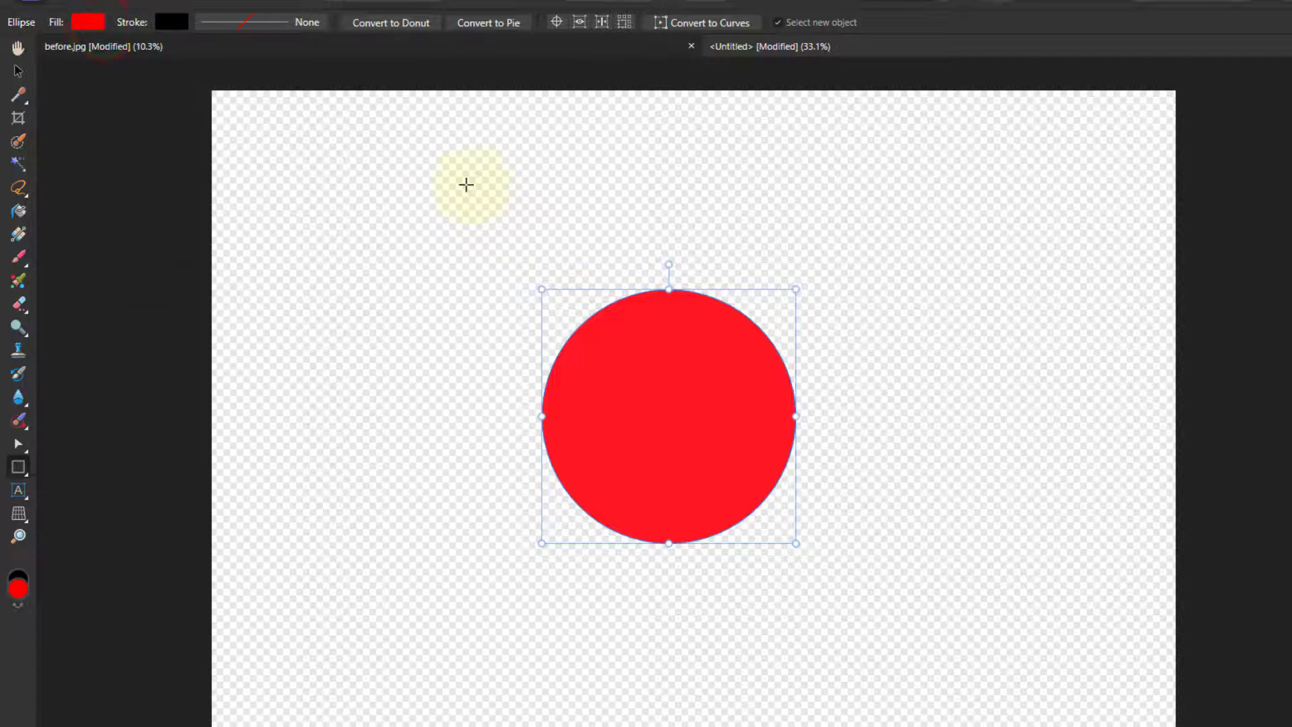
left_click_drag(471, 194, 688, 410)
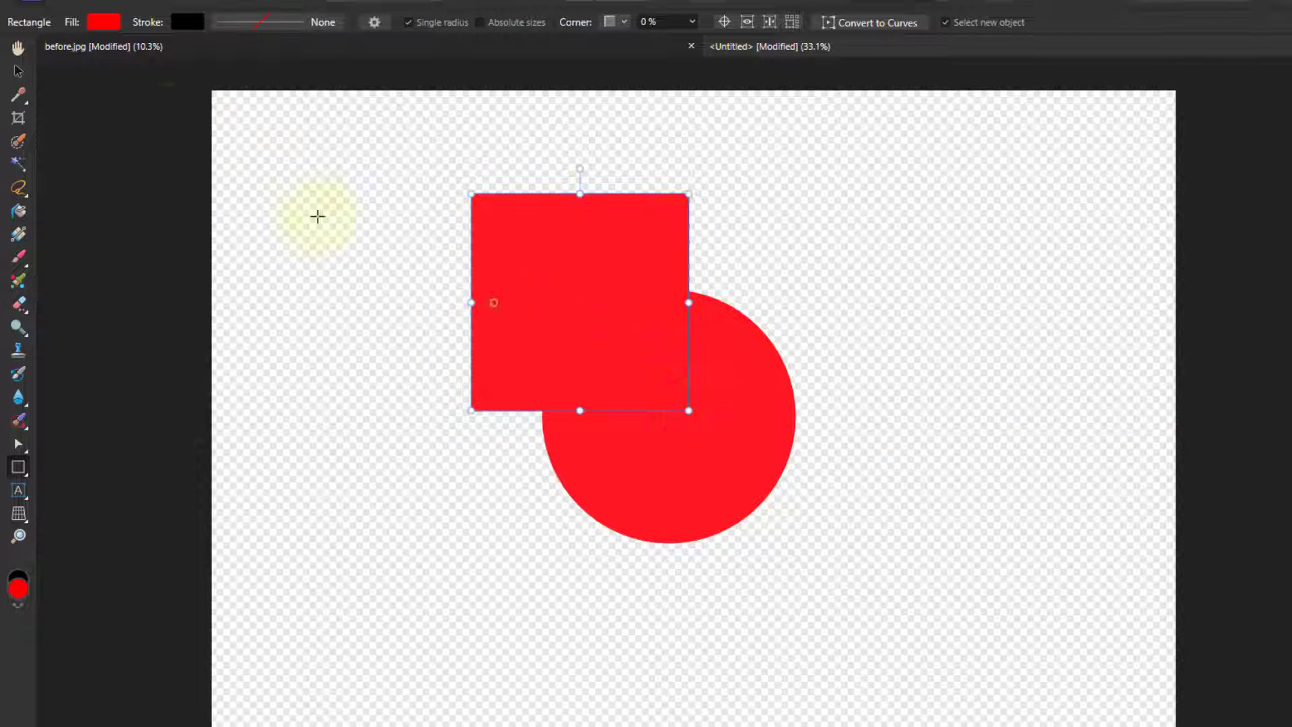
- Set the square's fill colour to green with RGB values 0, 255, 0
left_click(101, 25)
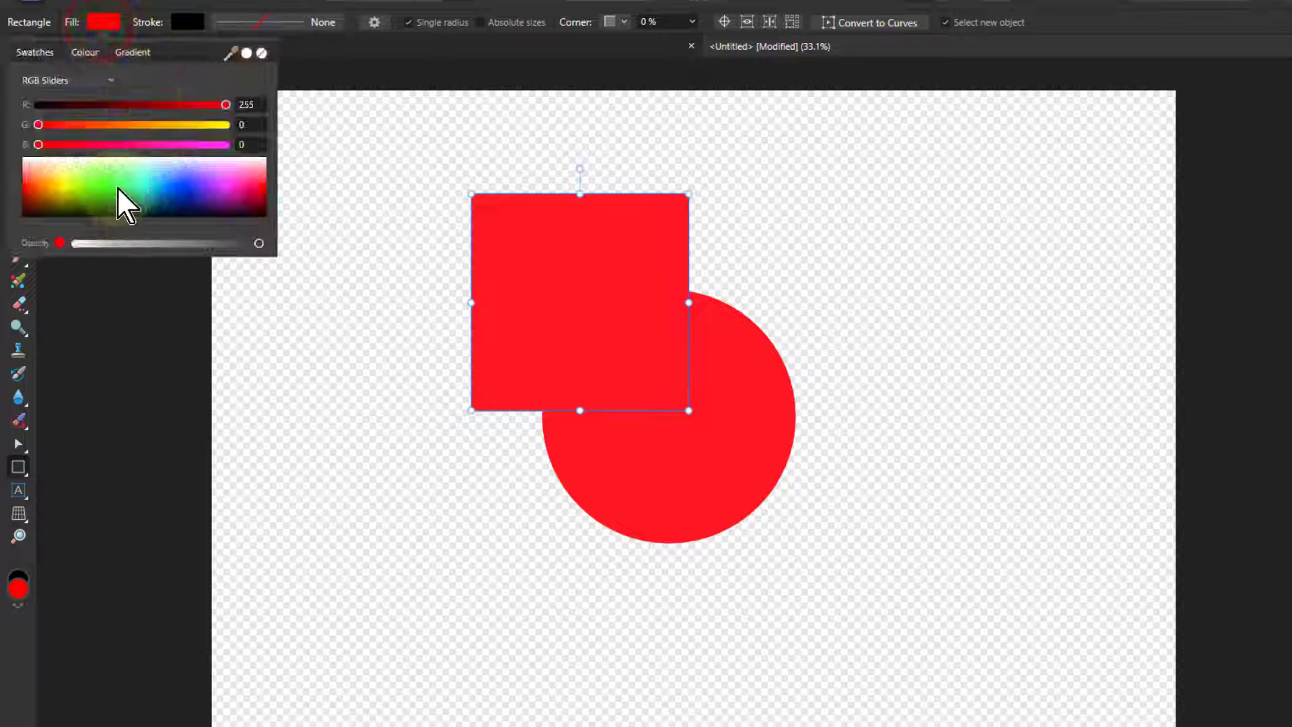
left_click_drag(39, 125, 6, 106)
left_click(220, 126)
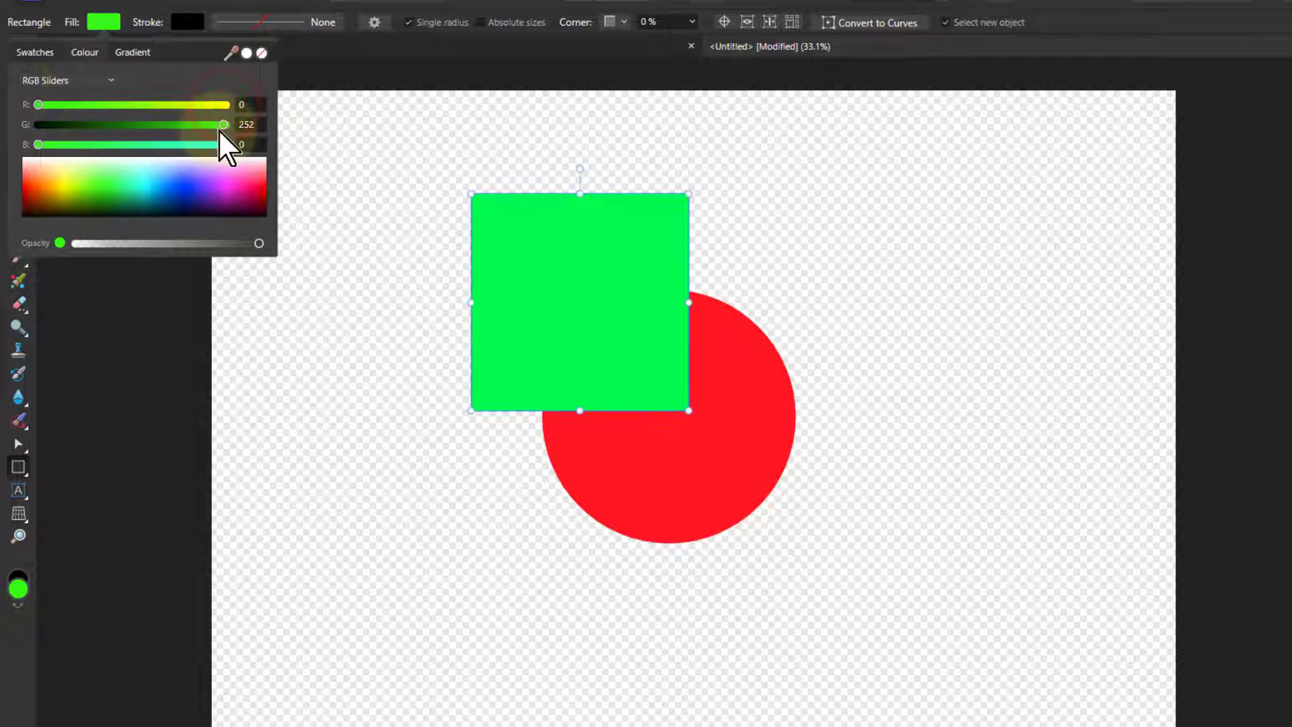
left_click_drag(220, 126, 231, 132)
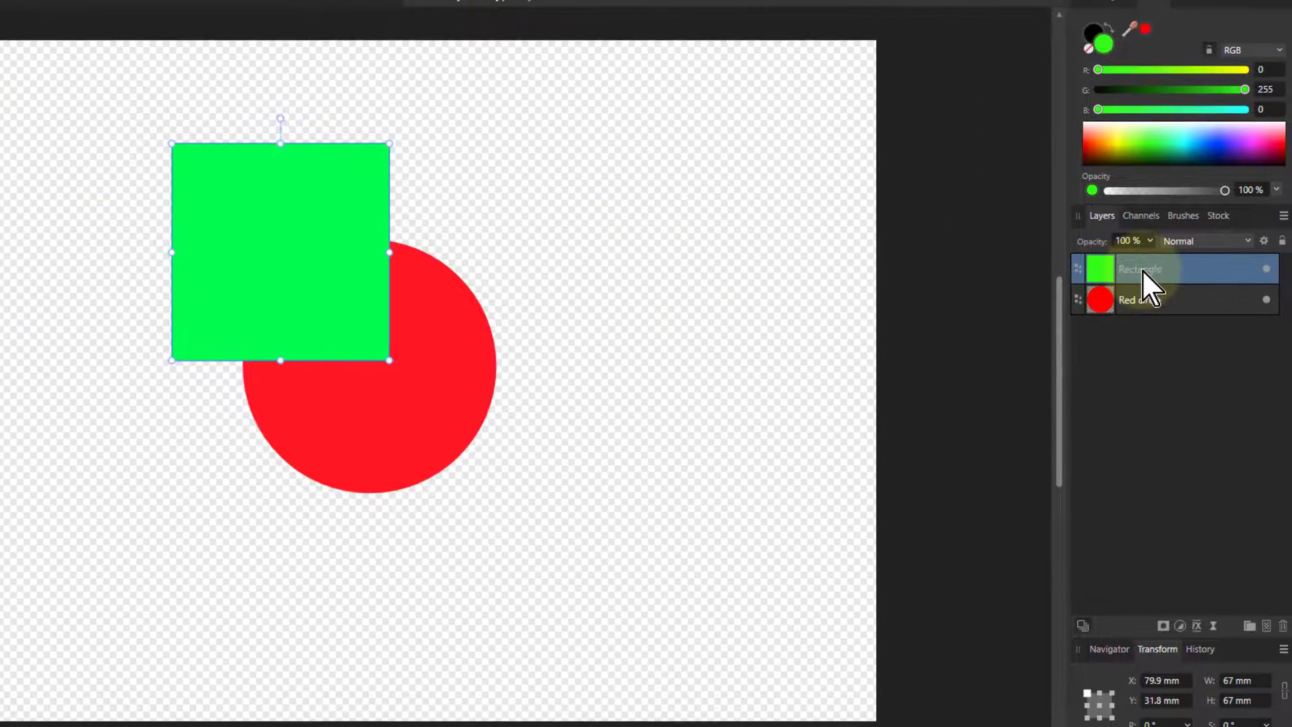
- Rename the rectangle layer as "Green square"
double_click(1141, 269)
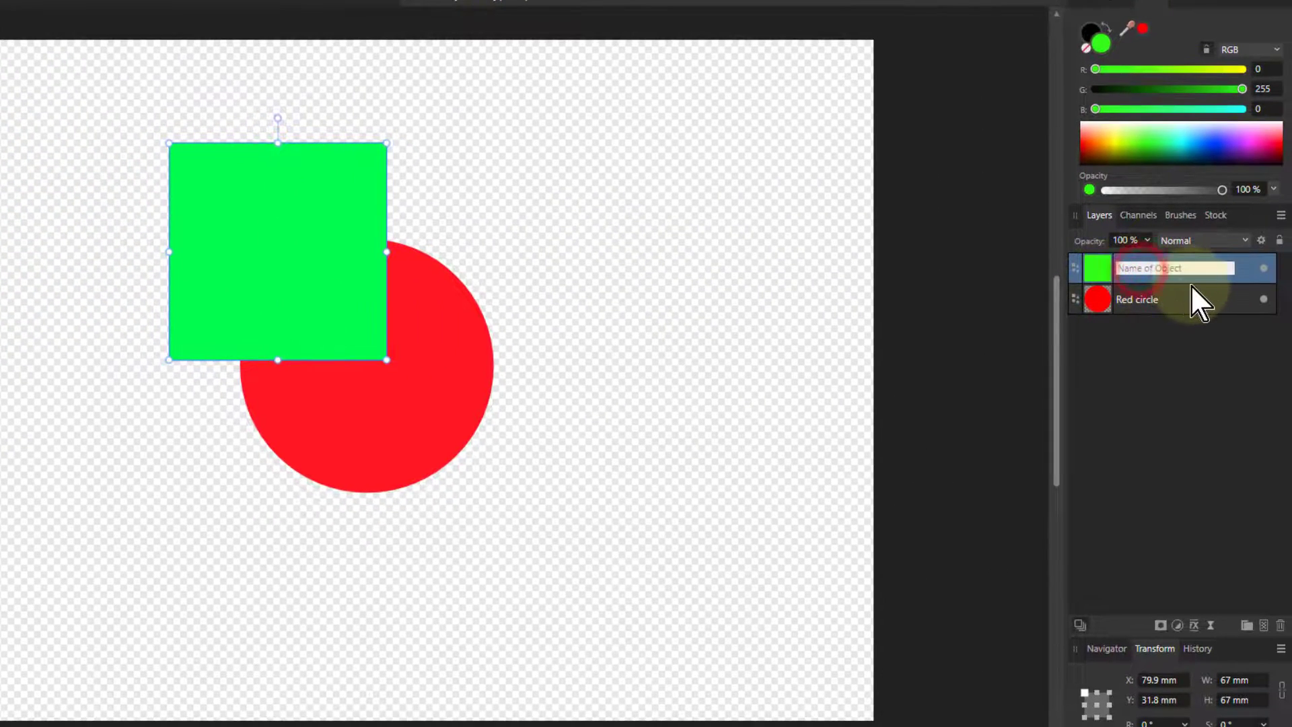
type("Green square")
key("Return")
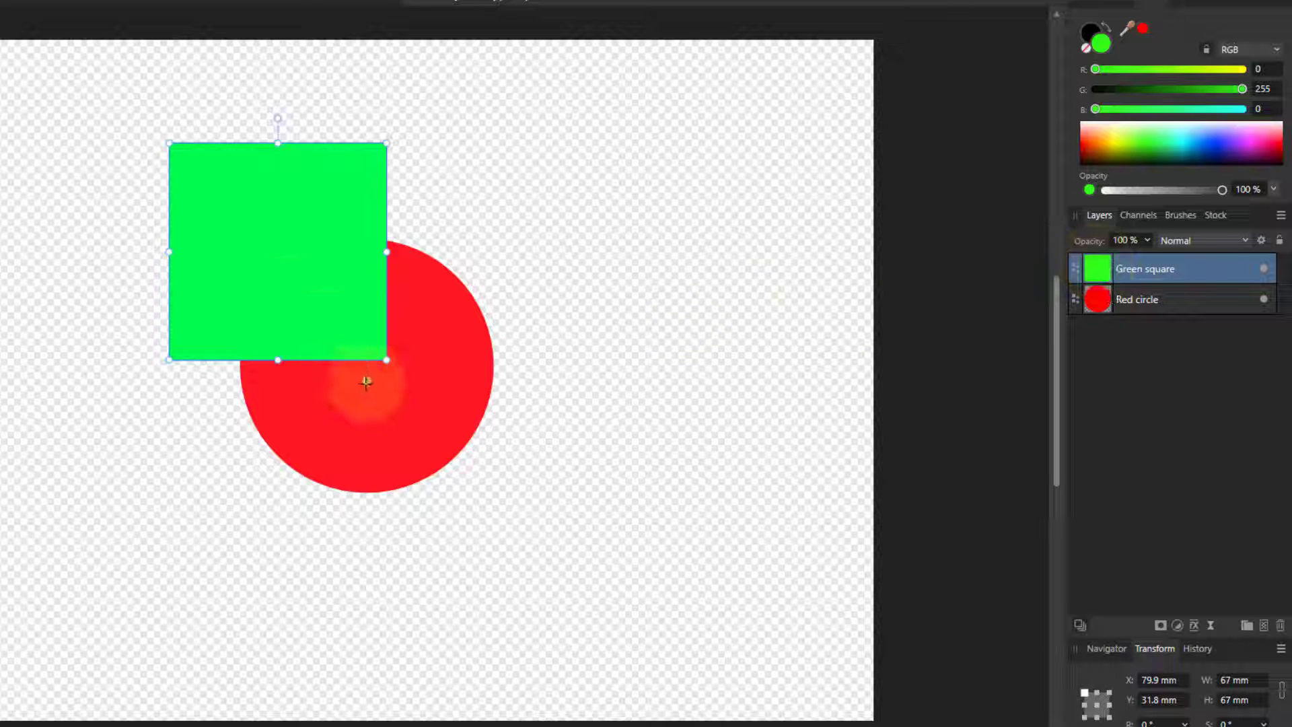
- Move the Green square layer below the Red circle layer, and bring it back above it
left_click_drag(1103, 299, 1099, 349)
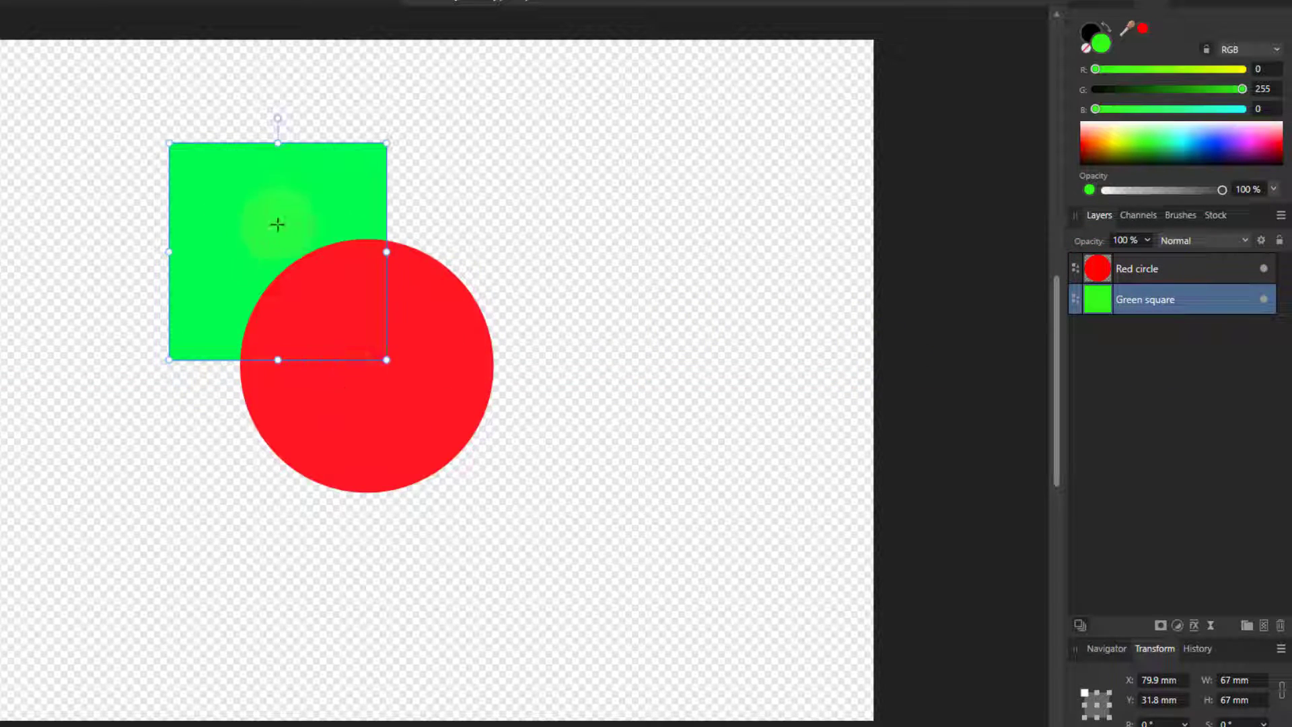
left_click_drag(1095, 268, 1094, 254)
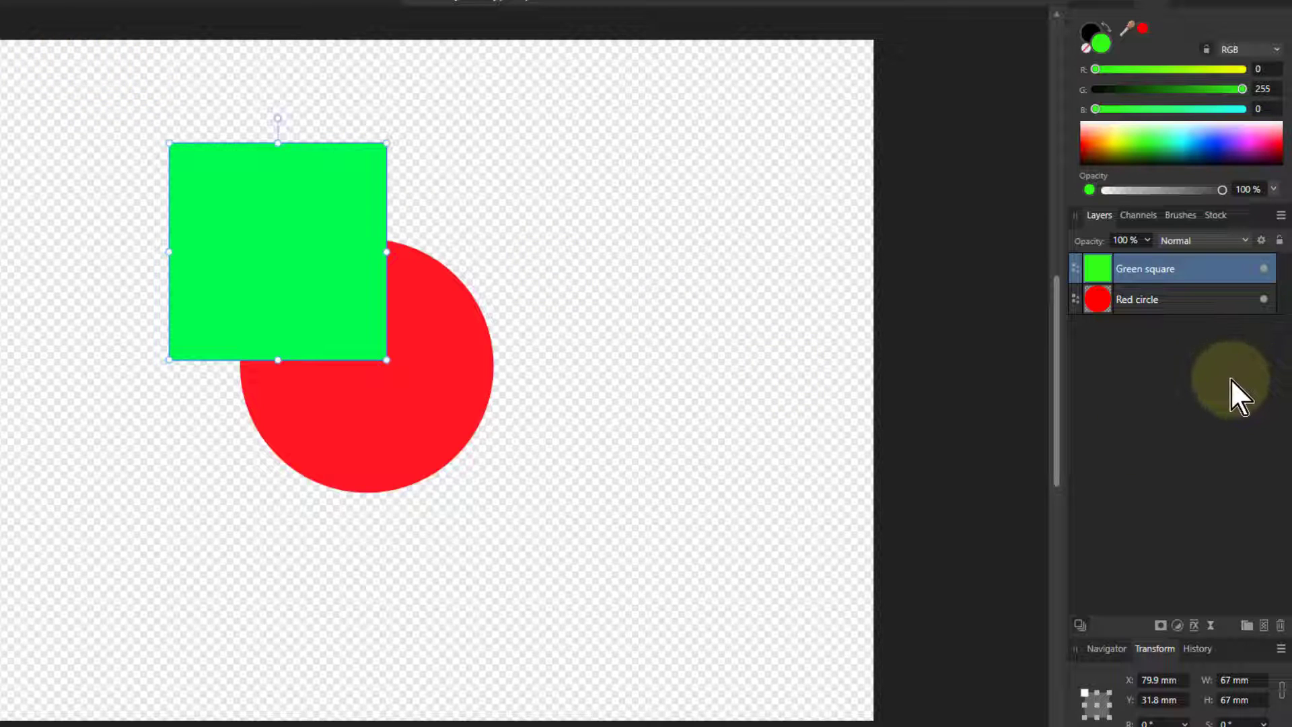
- Nest the Green square layer as a mask on the Red circle layer and expand the parent to show it
left_click_drag(1096, 260, 1096, 268)
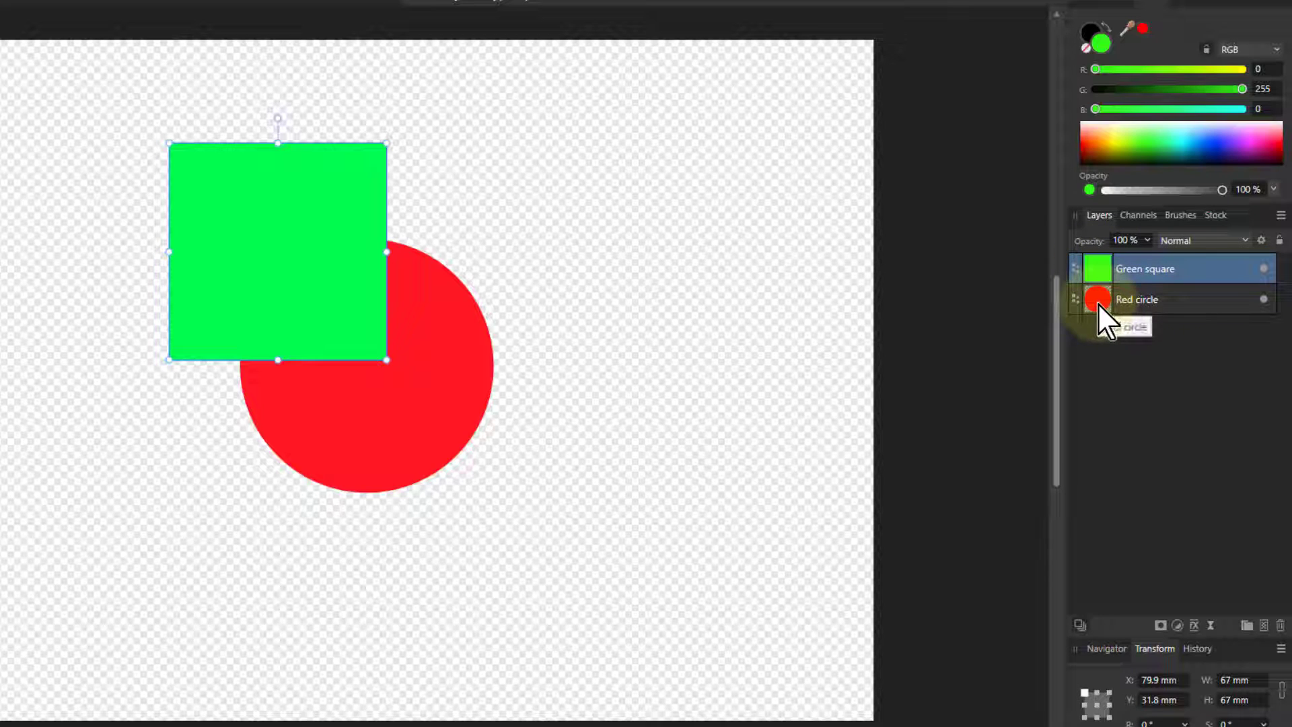
mouse_move(1099, 302)
left_mouse_down()
mouse_move(1099, 283)
mouse_move(1096, 297)
left_mouse_up()
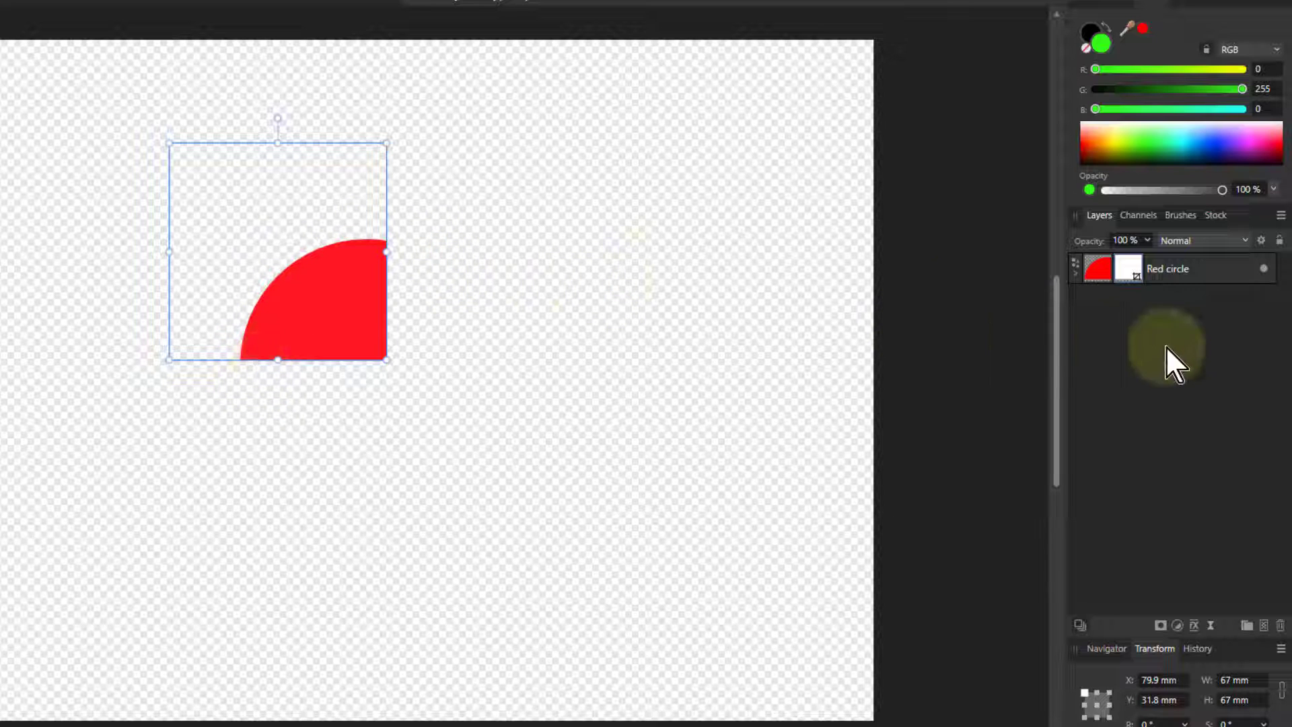
left_click(1075, 268)
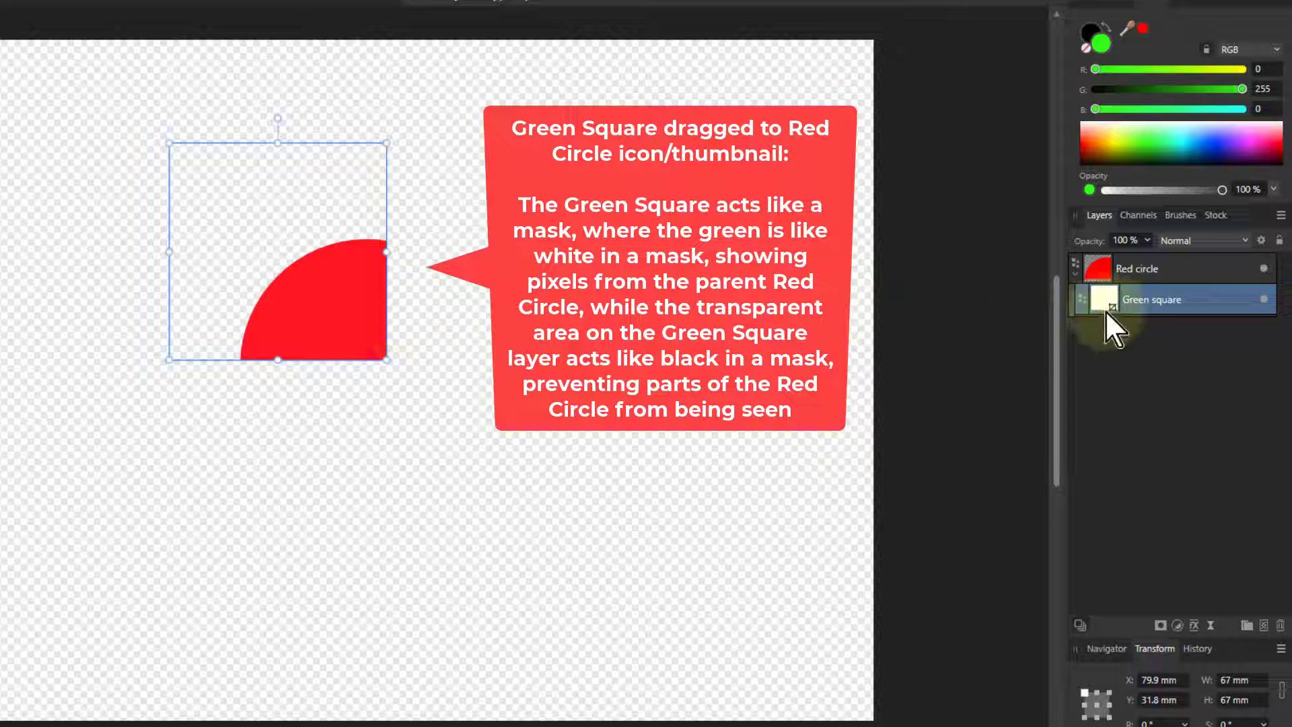
left_click_drag(1112, 269, 1098, 270)
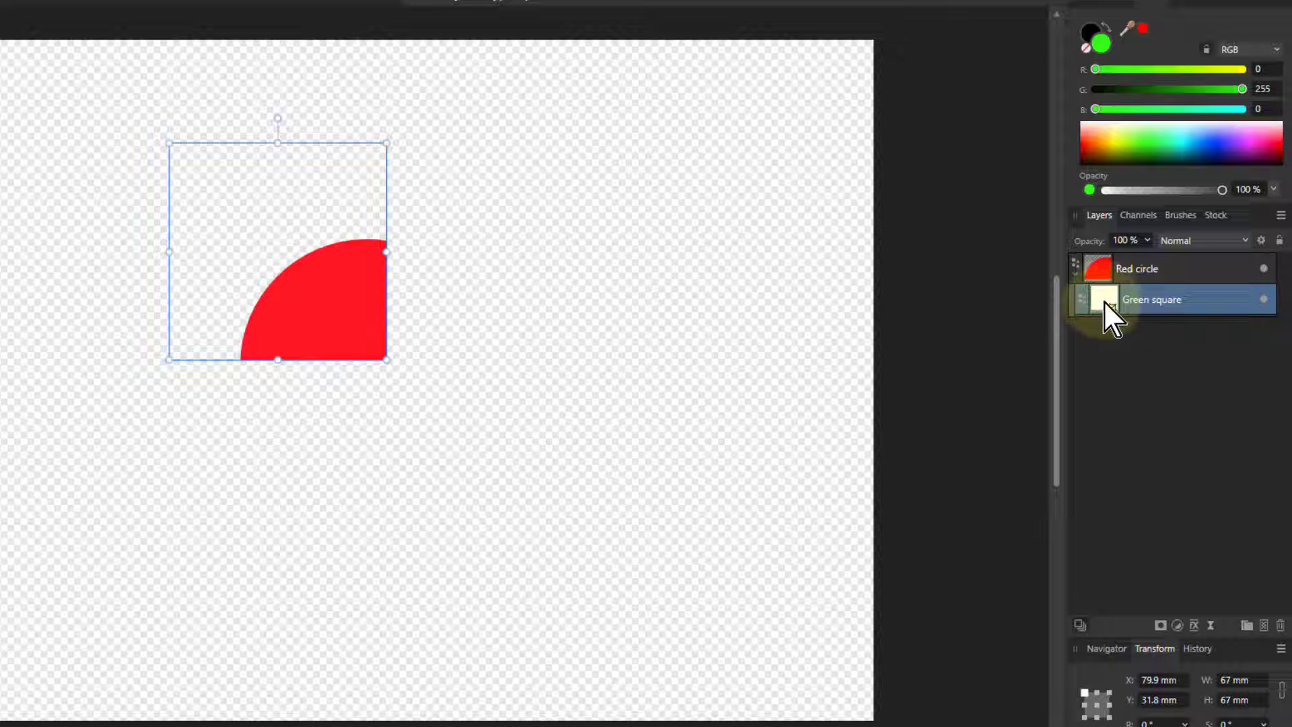
- Change the Green square from a mask to a clipped child of the Red circle, and shift the square slightly
left_click(1103, 300)
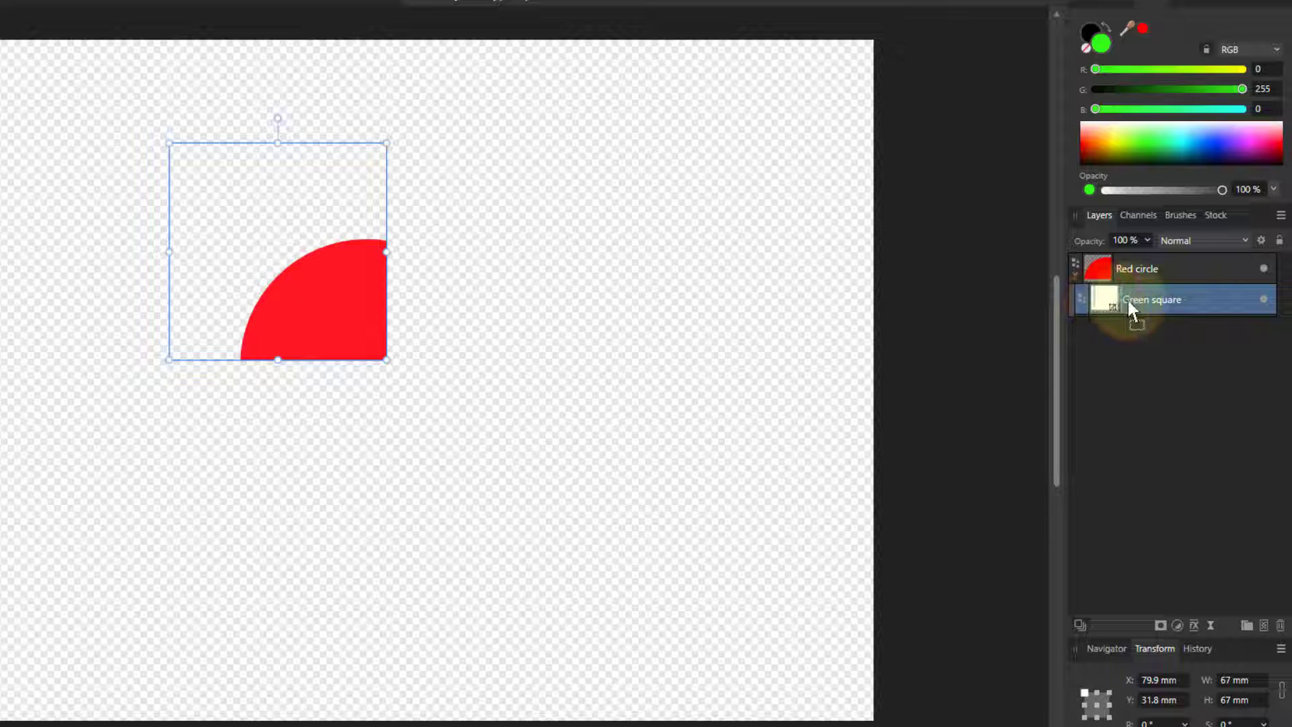
left_click_drag(1169, 292, 1145, 264)
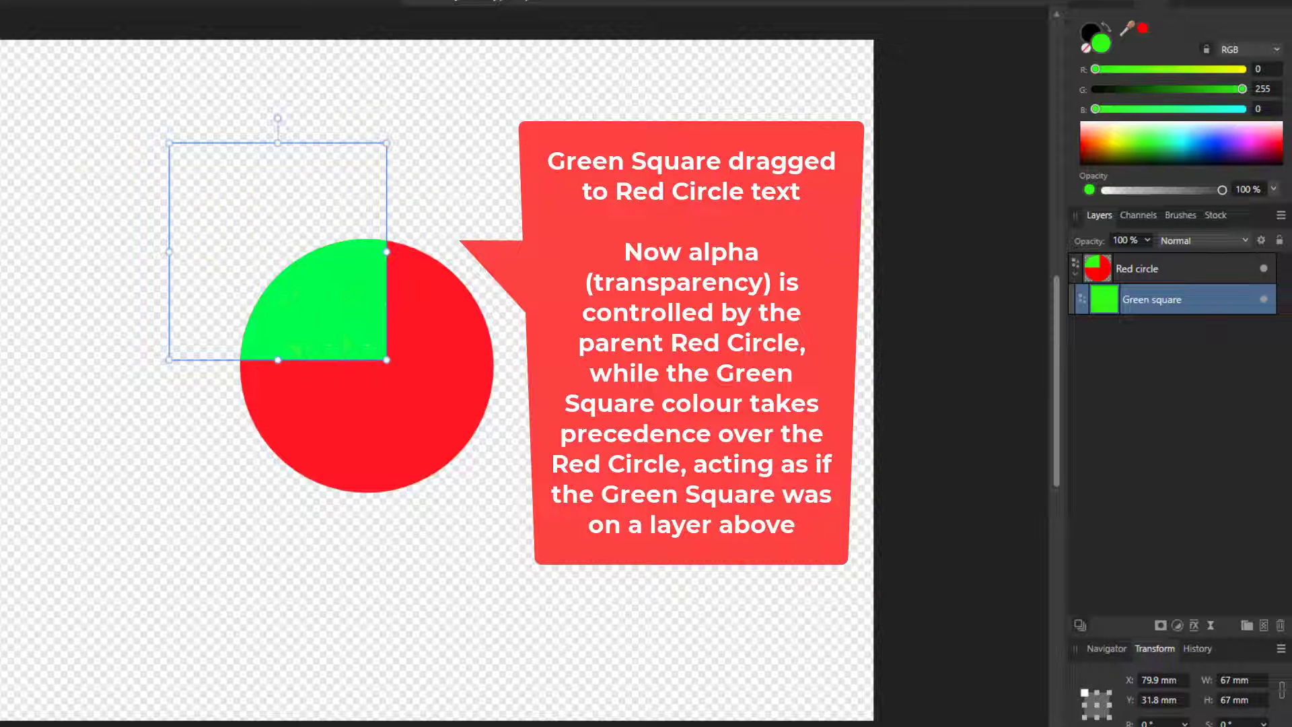
mouse_move(233, 237)
left_mouse_down()
mouse_move(239, 329)
mouse_move(237, 215)
mouse_move(228, 245)
mouse_move(201, 249)
mouse_move(211, 223)
mouse_move(212, 249)
left_mouse_up()
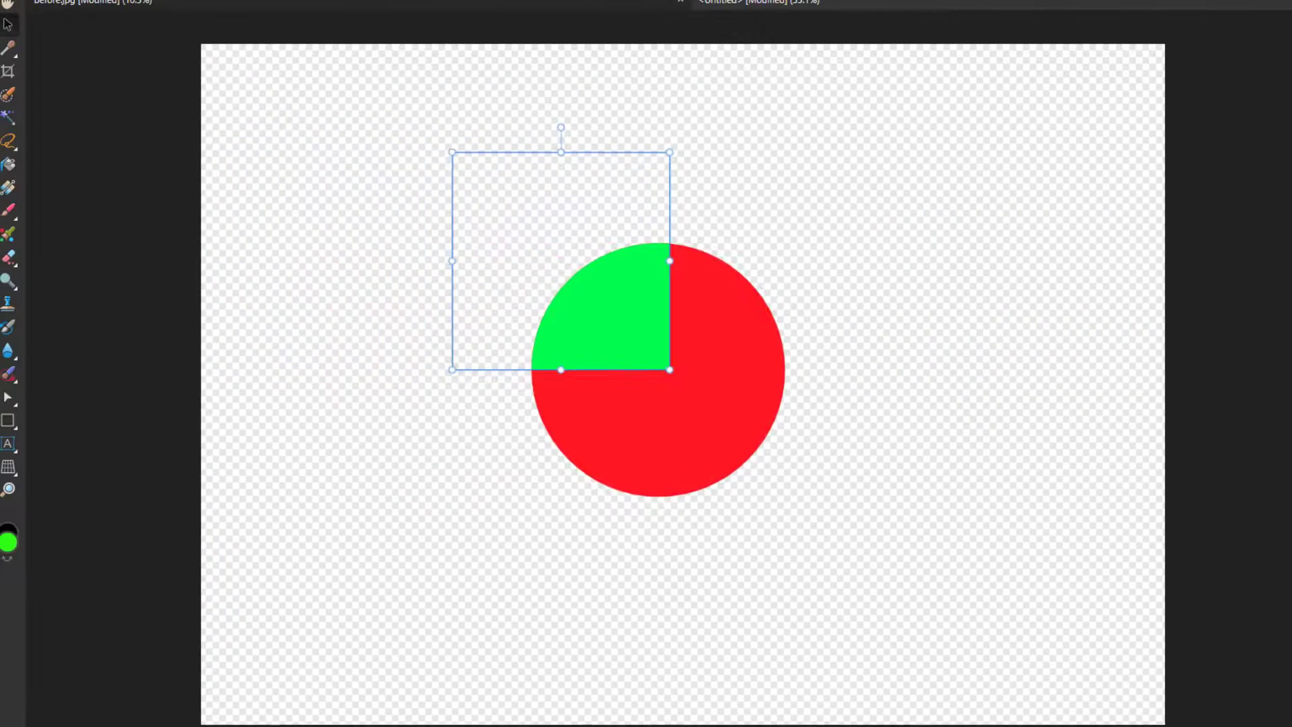
- Deselect all layers and draw a triangle about 55.5 mm wide with the Triangle Tool over the circle's left part
left_click(19, 421)
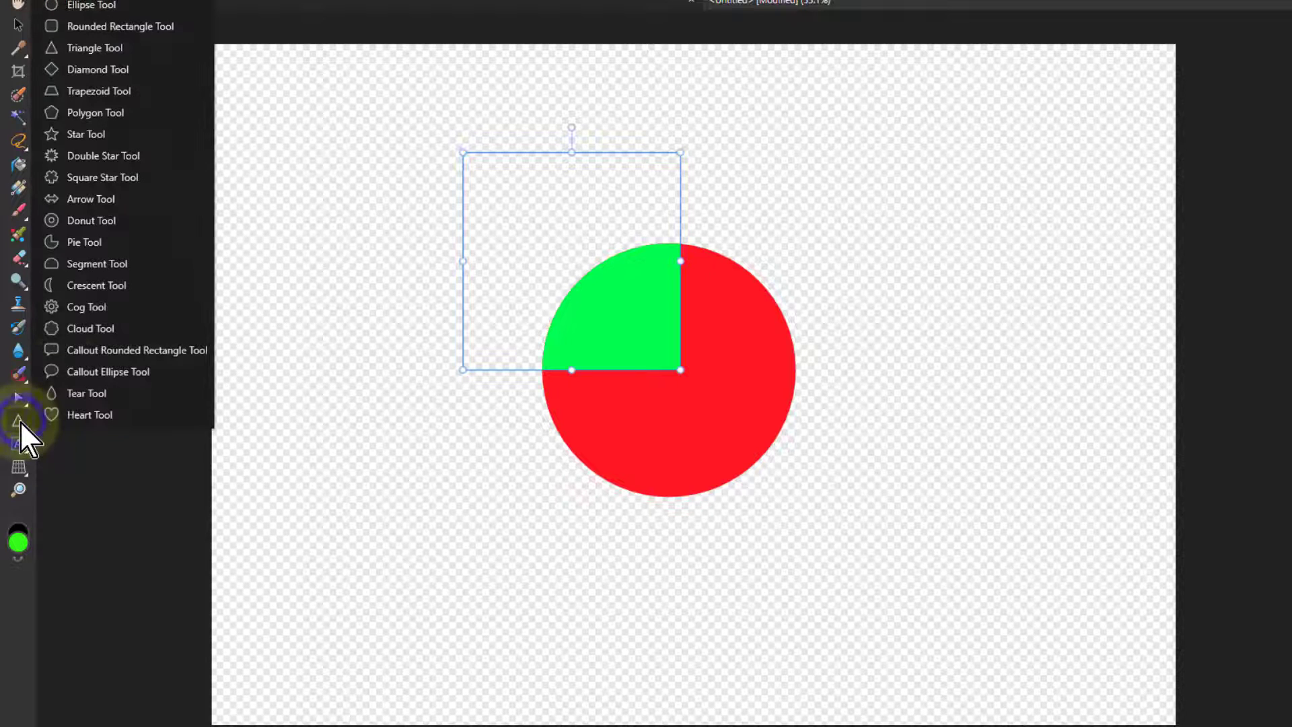
left_click(87, 52)
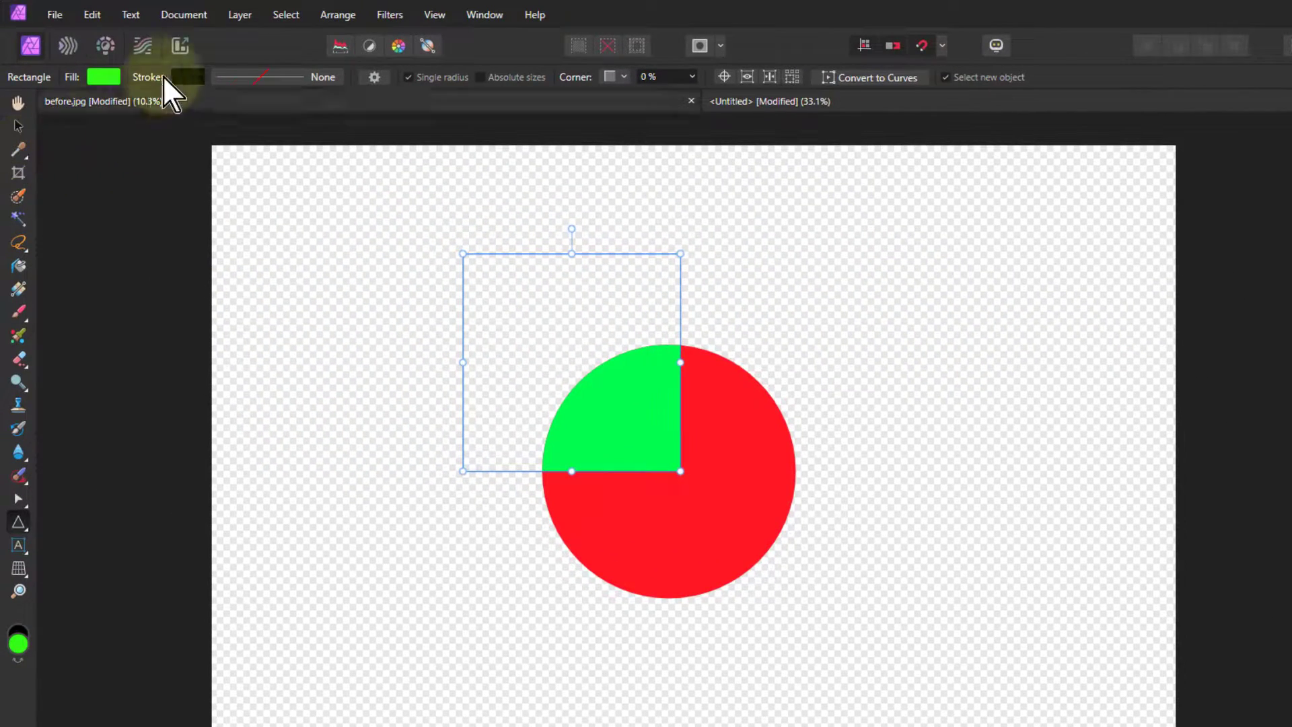
left_click(286, 14)
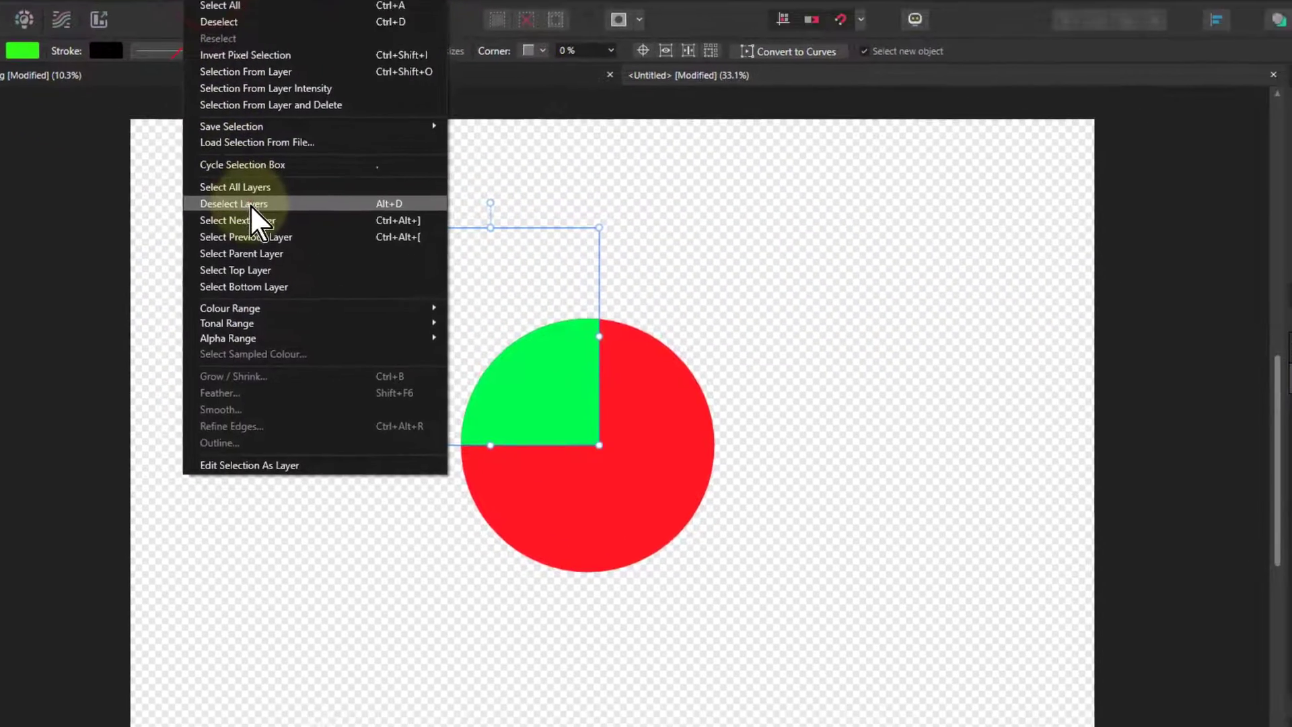
left_click(248, 204)
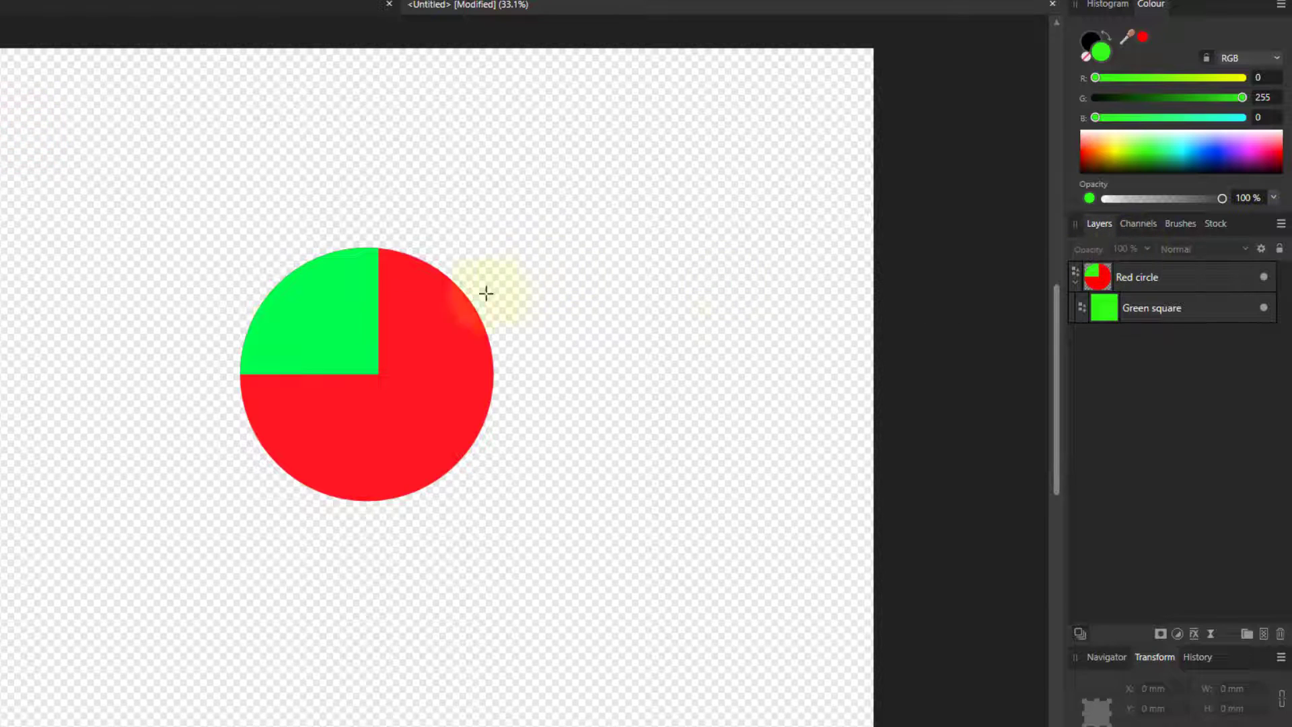
left_click_drag(198, 228, 348, 430)
left_click_drag(537, 491, 536, 491)
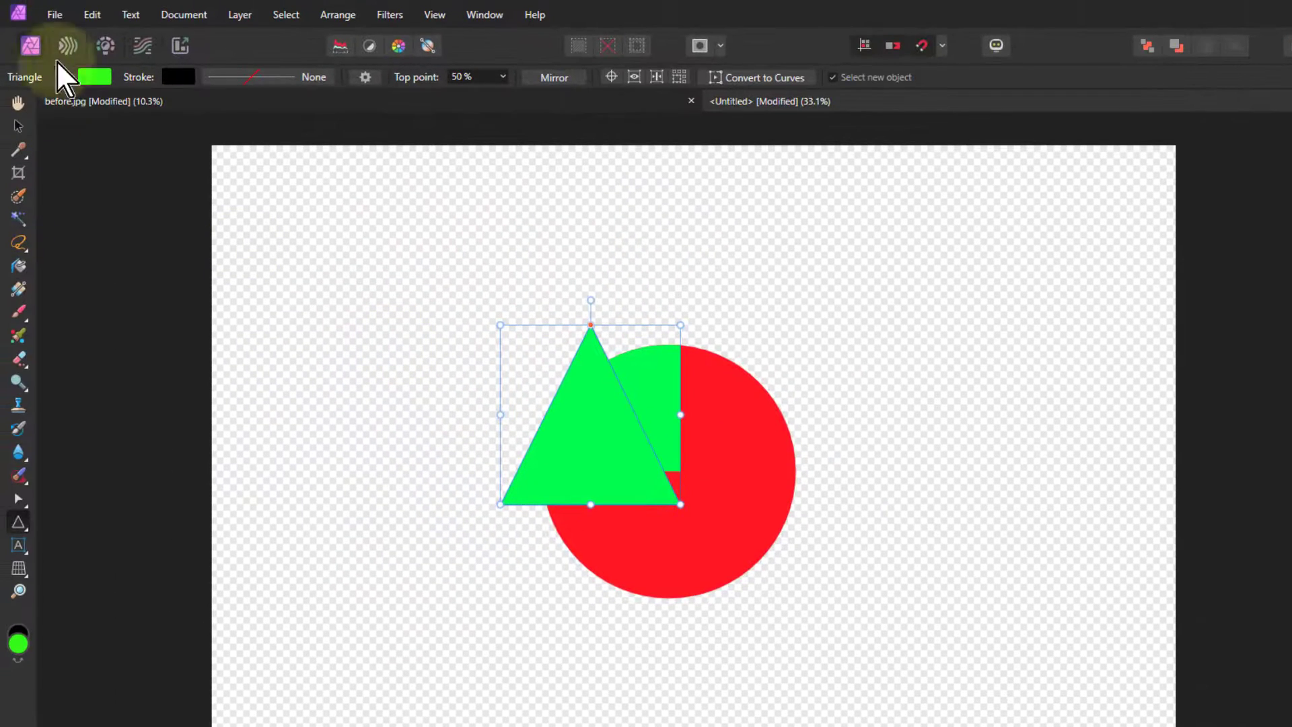
- Set the triangle's fill colour to blue with RGB values 0, 0, 255
left_click(87, 75)
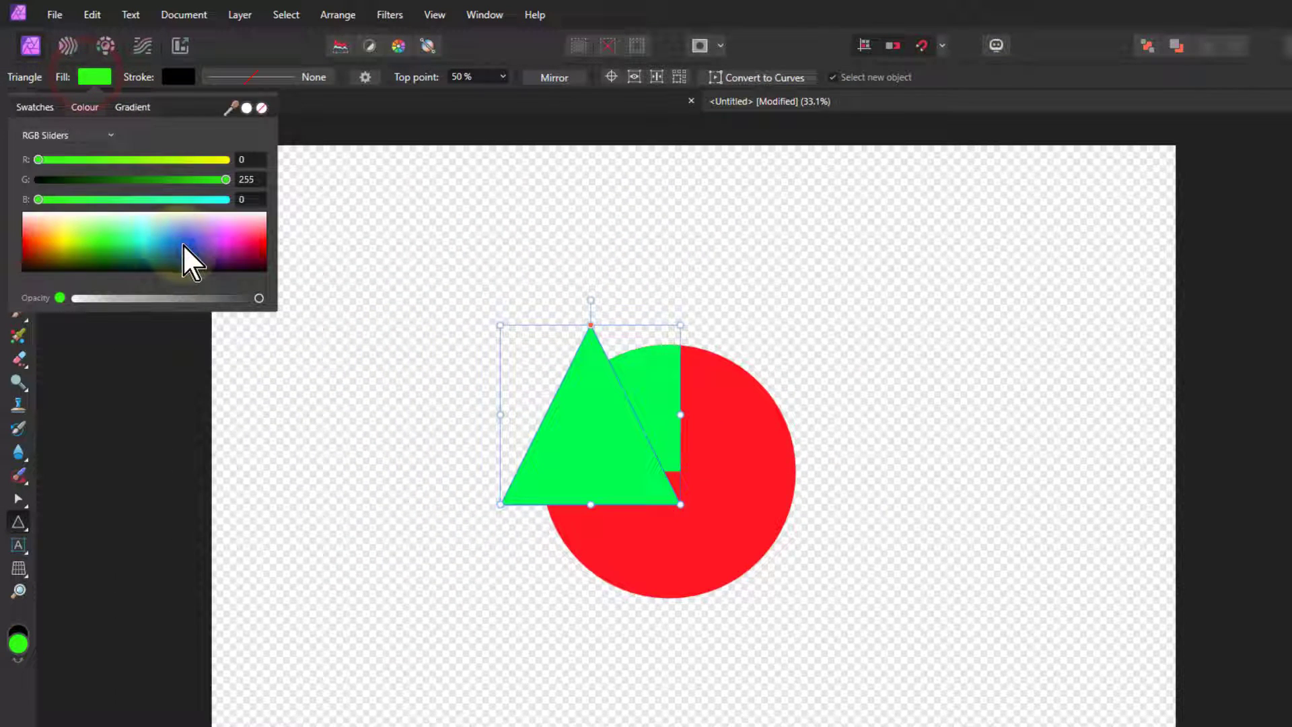
left_click(37, 199)
left_click_drag(37, 199, 15, 176)
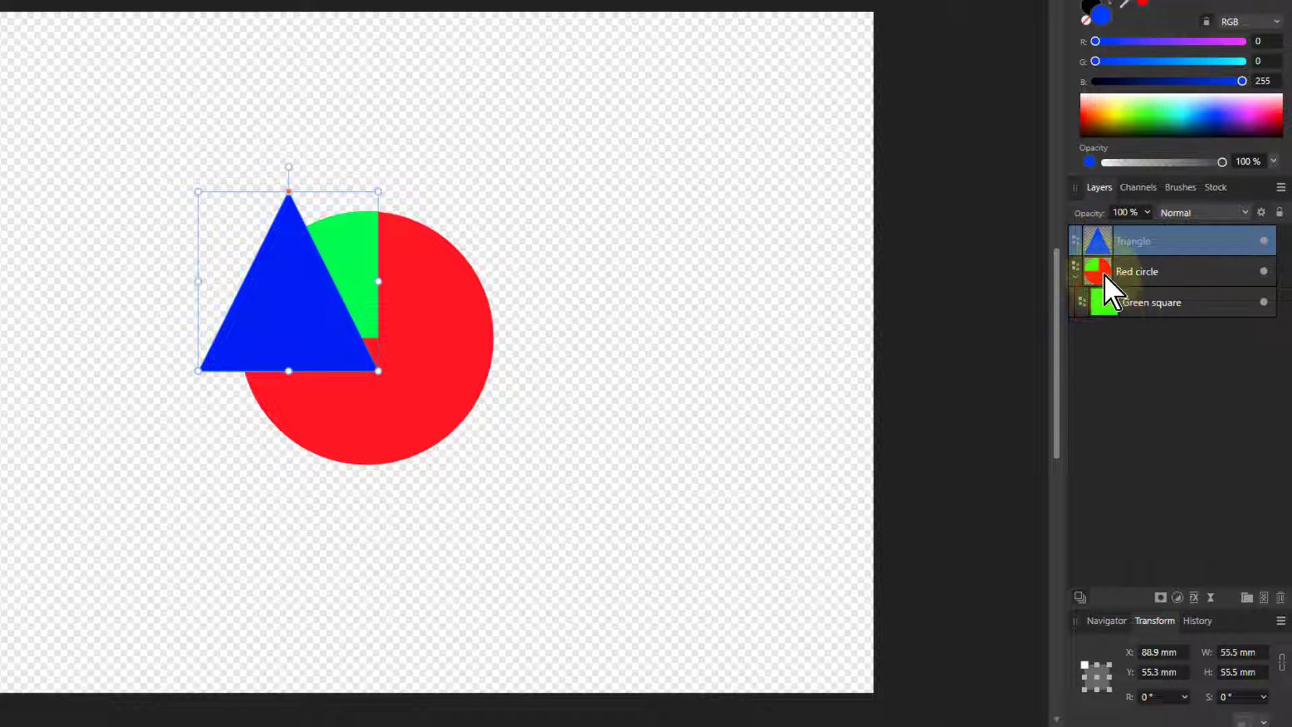
- Make the Green square a mask of the Red circle, and clip the Triangle layer inside the Red circle
left_click_drag(1107, 296, 1099, 268)
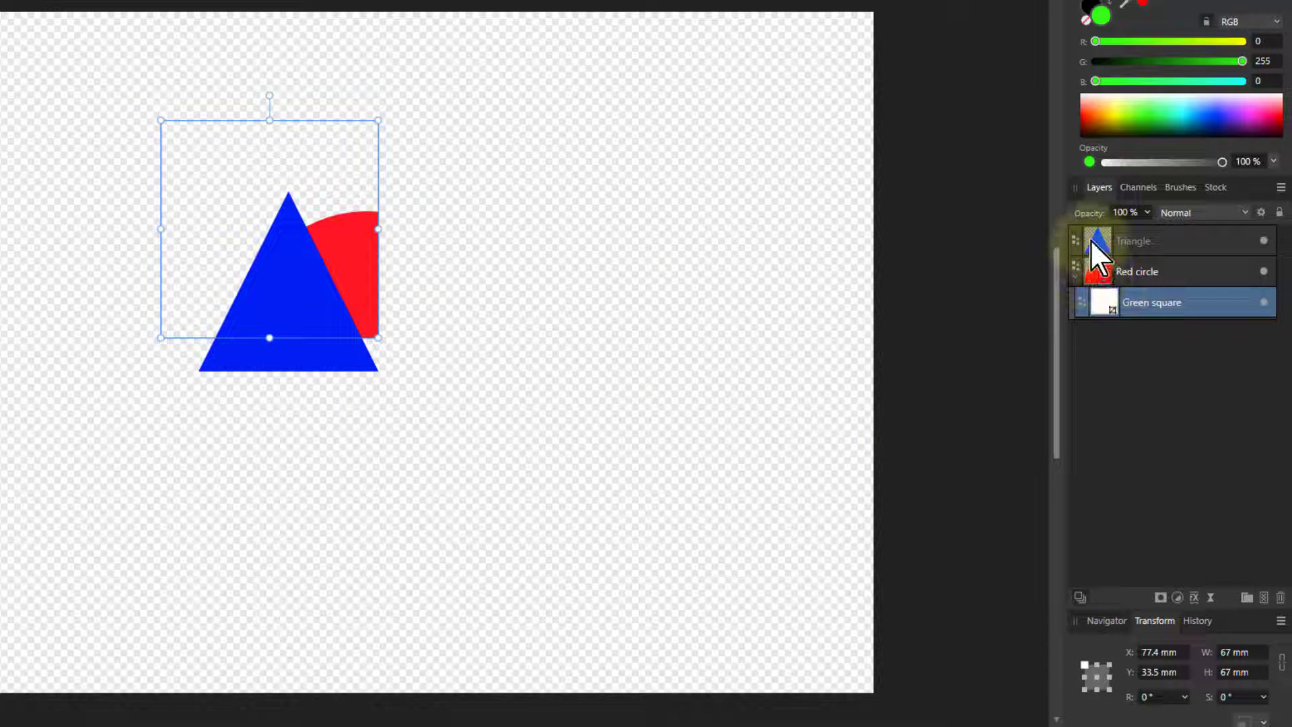
left_click_drag(1092, 239, 1139, 267)
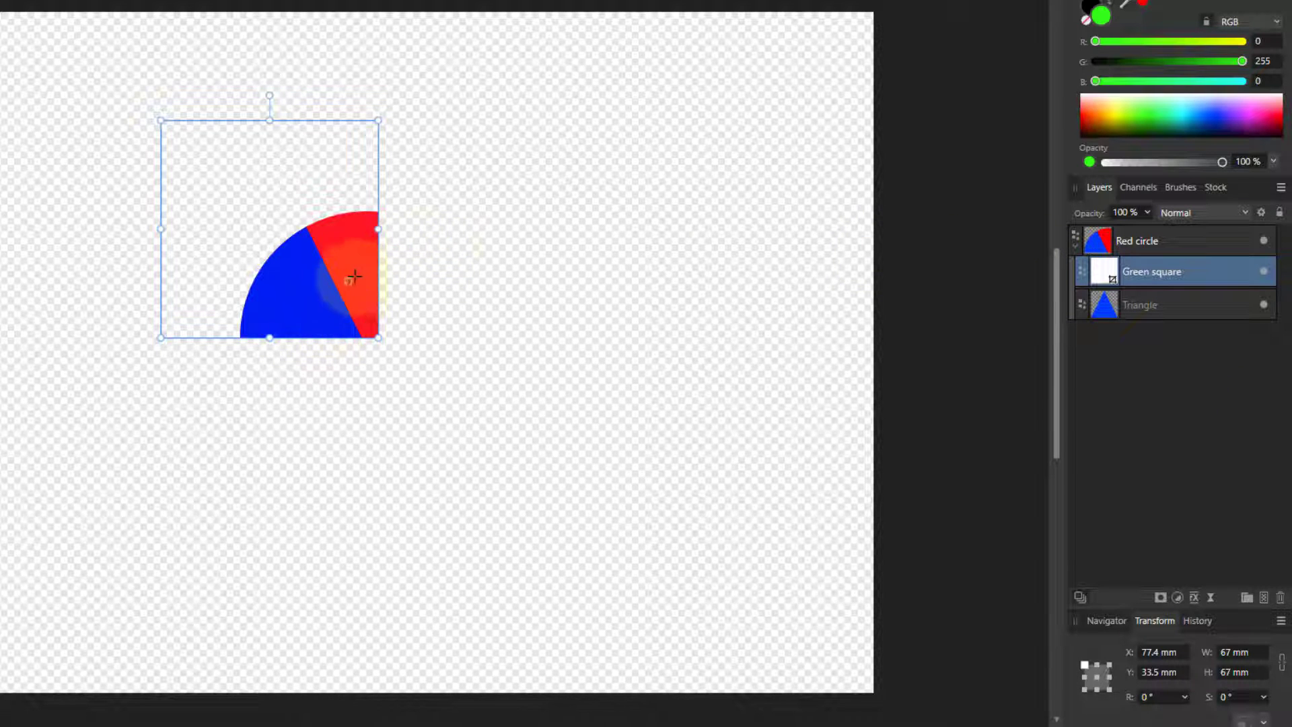
- Rename the clipped triangle layer as "Blue triangle"
left_click(1155, 311)
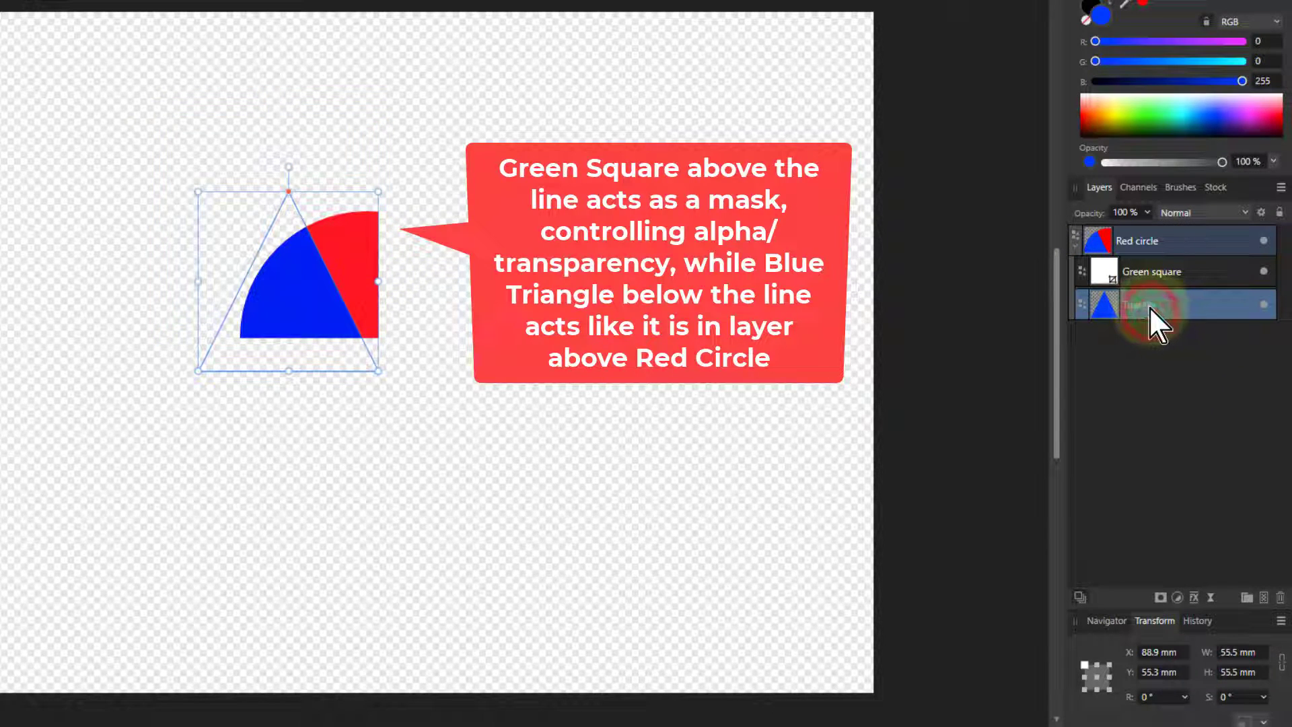
double_click(1149, 305)
type("Blue")
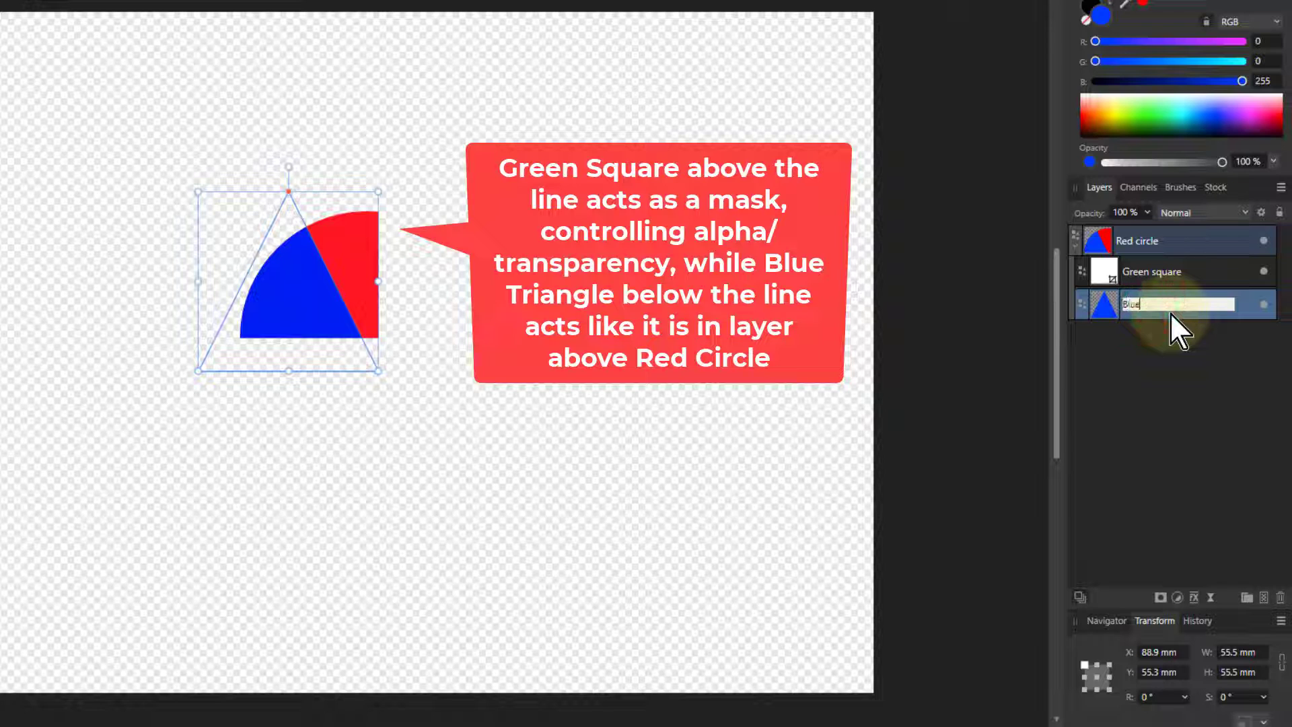
type(" triangle")
key("Return")
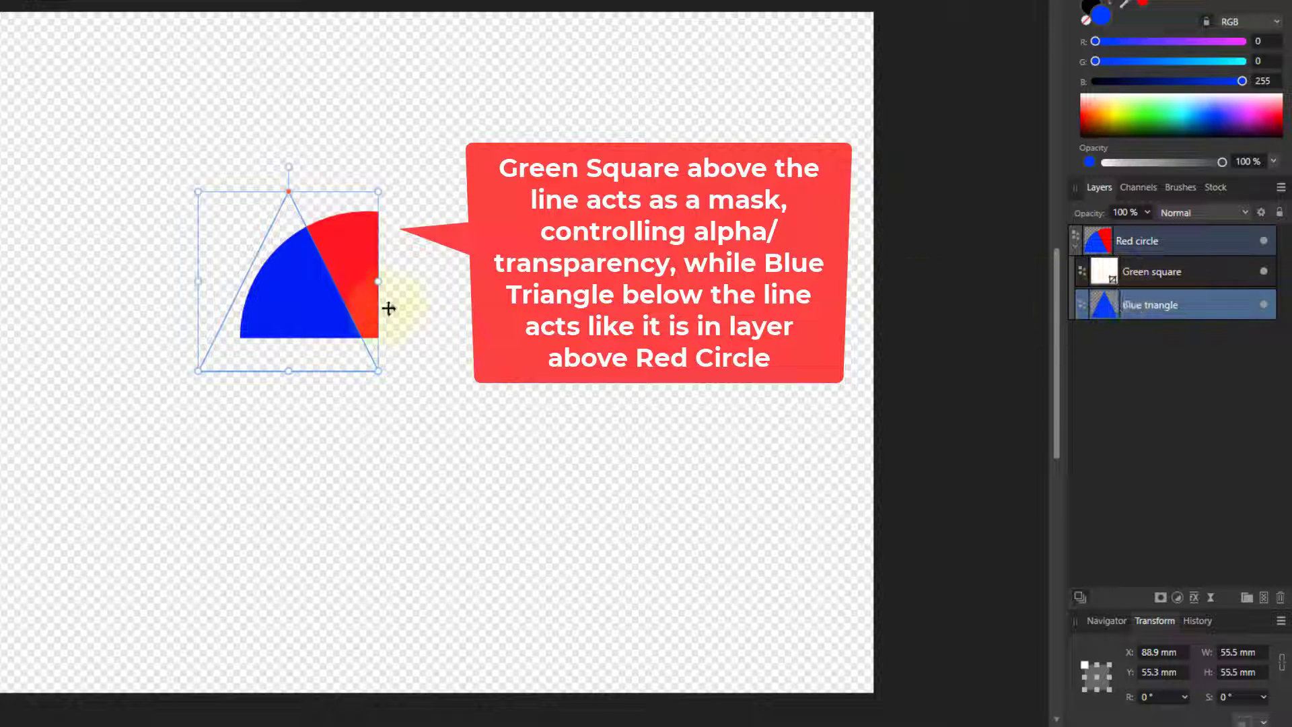
- Turn the Blue triangle into a second mask on the Red circle, and return it to a clipped child below the Green square mask
left_click(1116, 273)
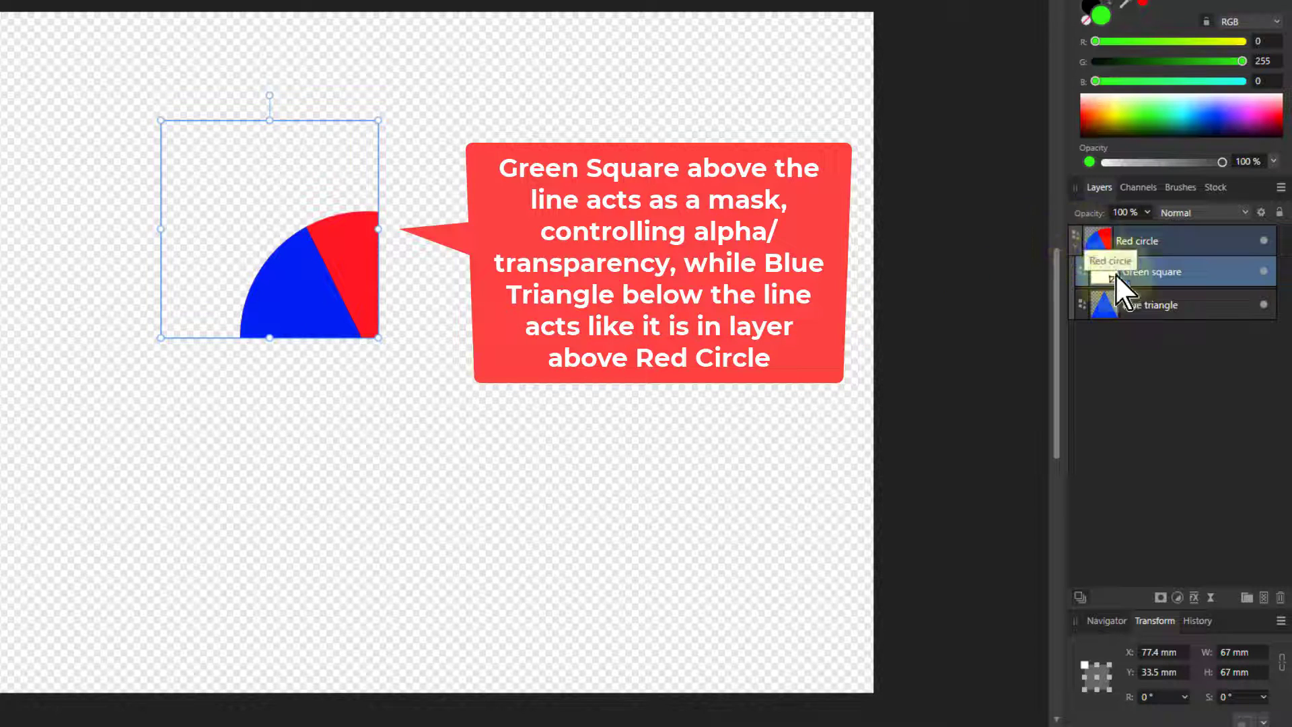
left_click(1100, 306)
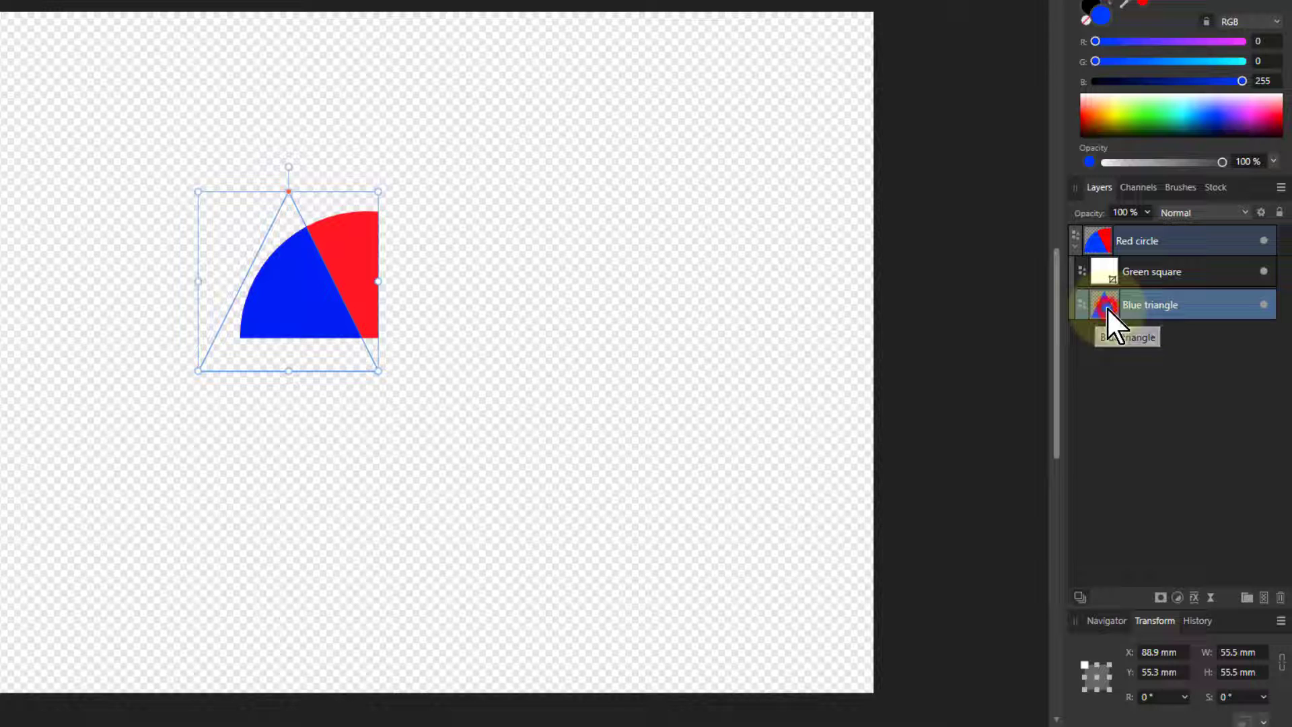
left_click_drag(1106, 306, 1097, 234)
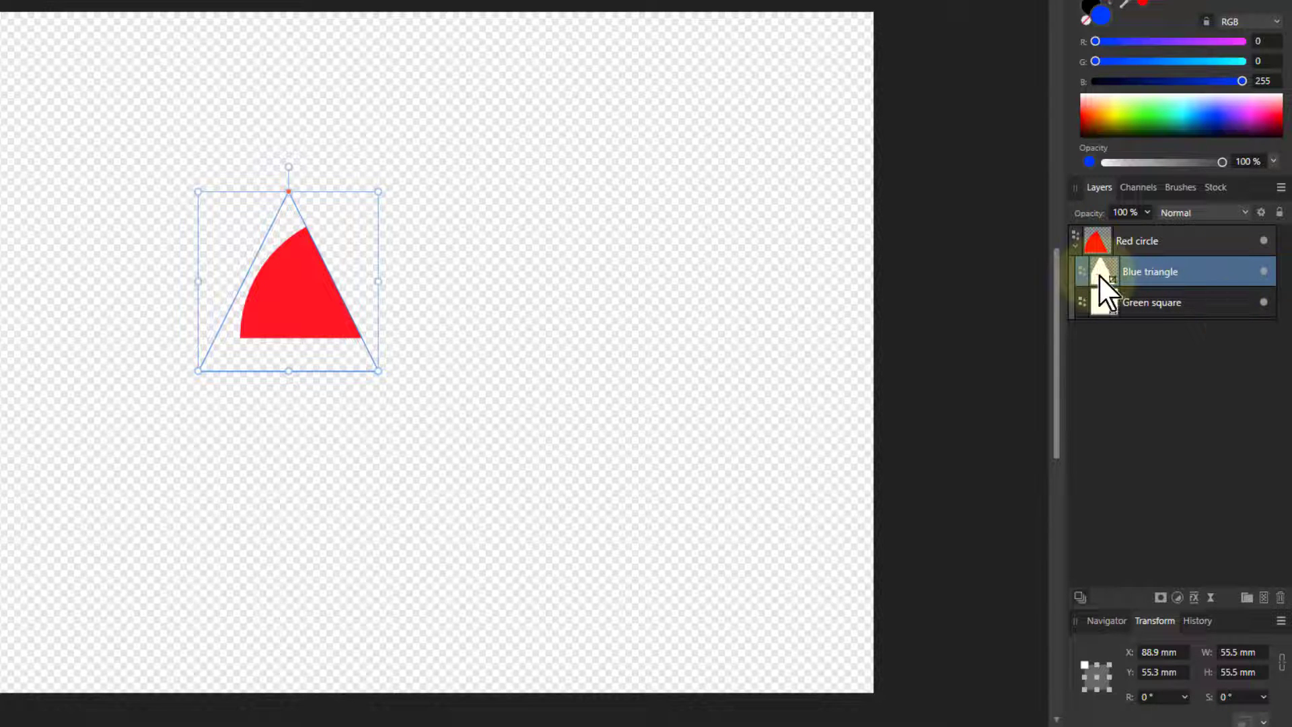
left_click_drag(1099, 296, 1156, 244)
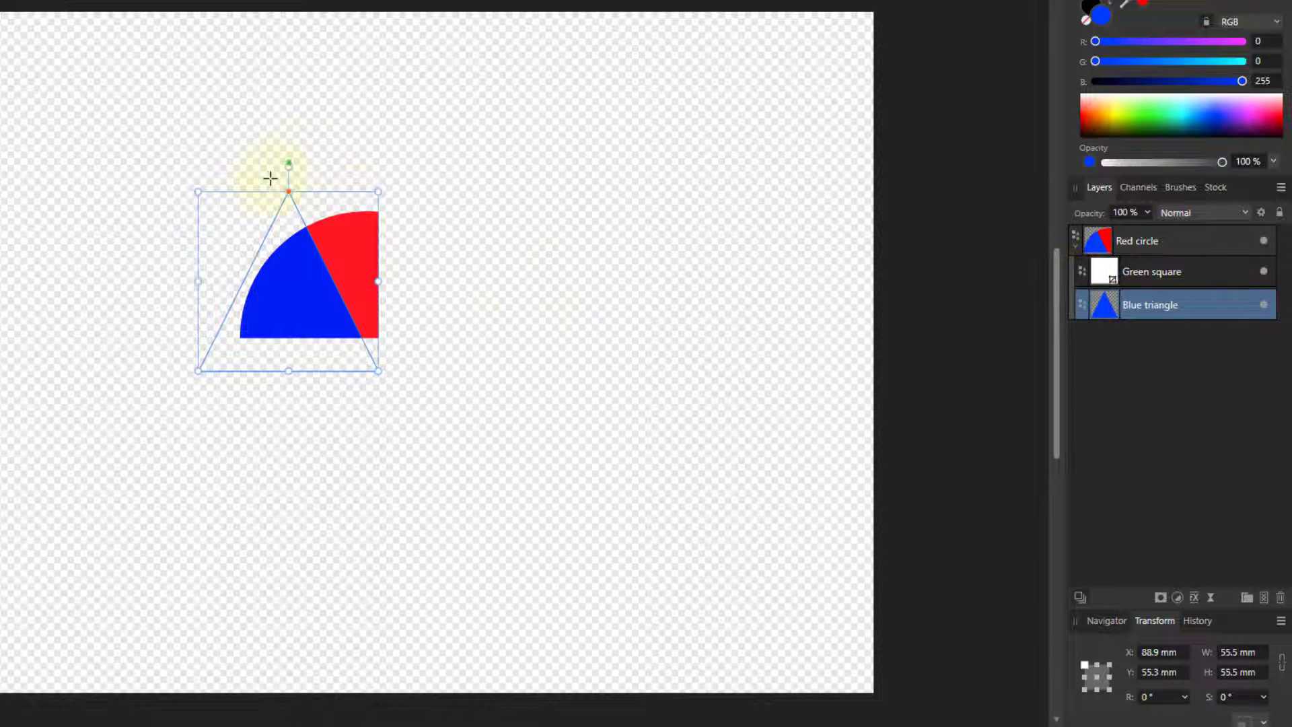
- Delete the Green square mask and move the Blue triangle out of the Red circle to its own layer above it
left_click(1111, 272)
right_click(1104, 272)
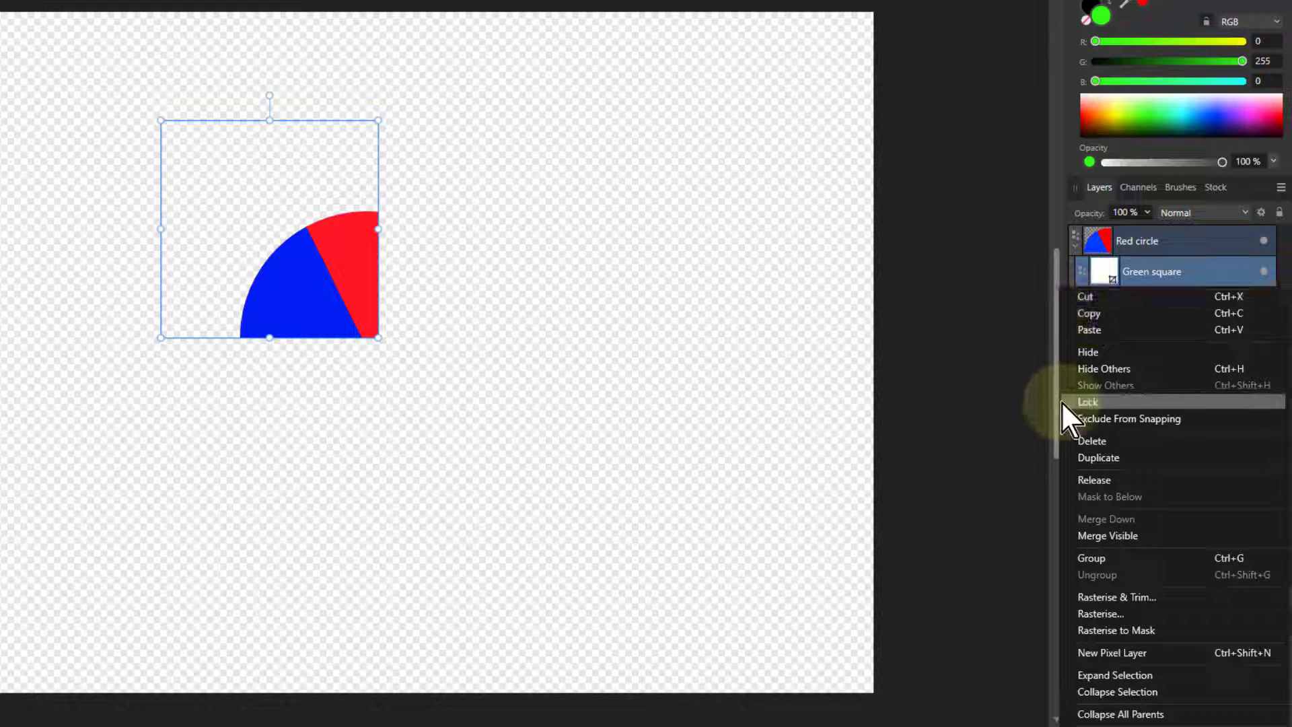
left_click(1114, 438)
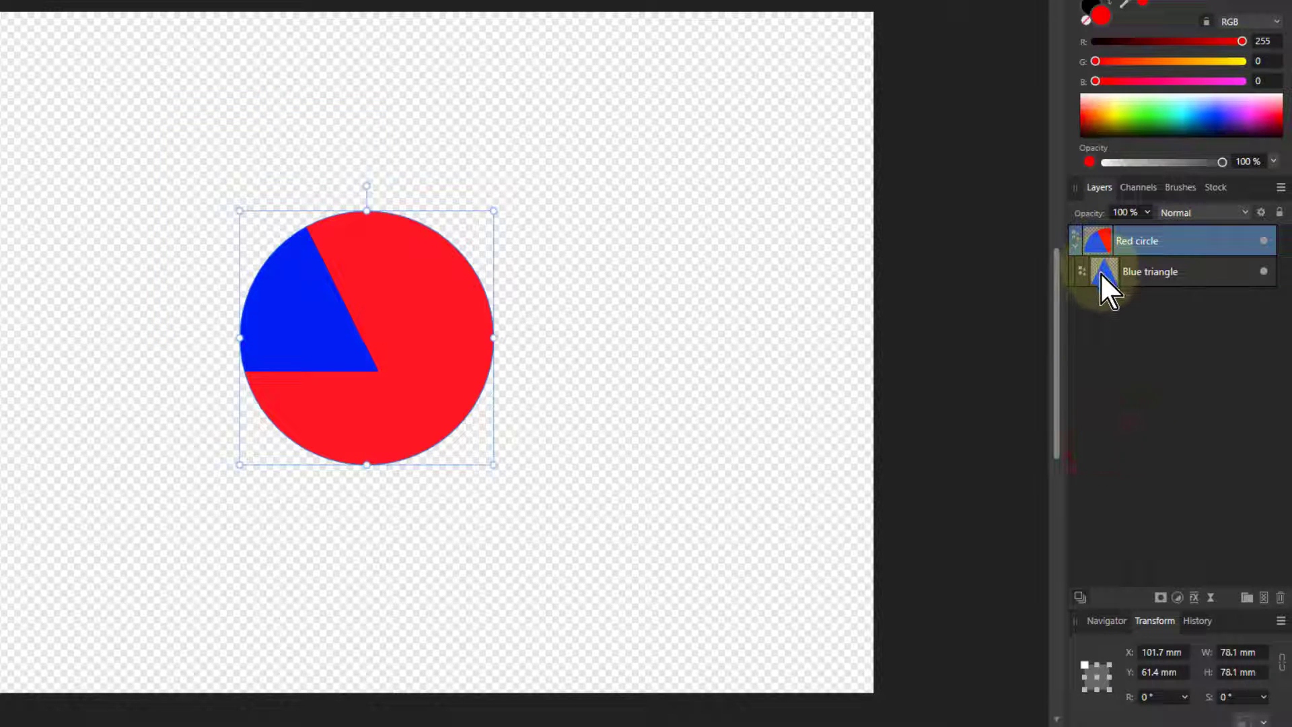
left_click_drag(1100, 273, 1092, 214)
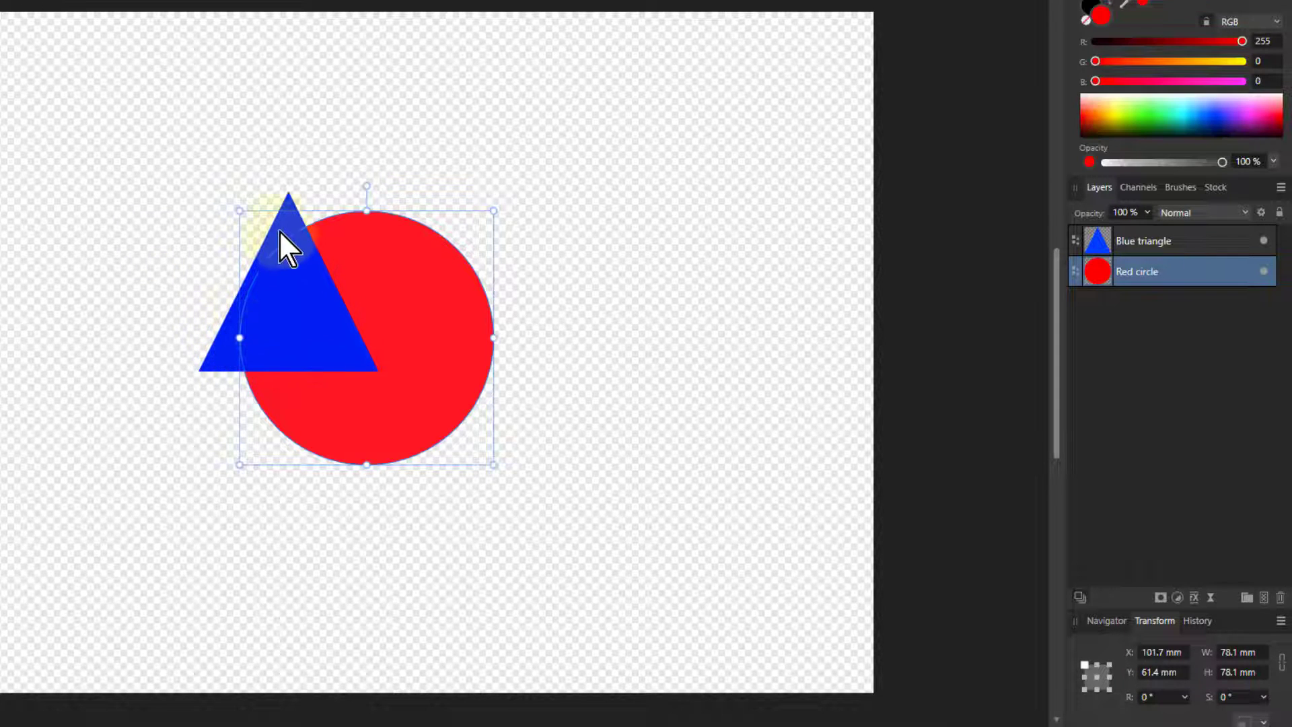
- Move the Blue triangle over the upper part of the Red circle, and enlarge the circle about its centre to about 158 mm
mouse_move(279, 229)
left_mouse_down()
mouse_move(288, 198)
mouse_move(324, 188)
mouse_move(327, 248)
mouse_move(285, 244)
left_mouse_up()
left_click(240, 342)
left_click_drag(241, 343, 335, 322)
left_click(338, 437)
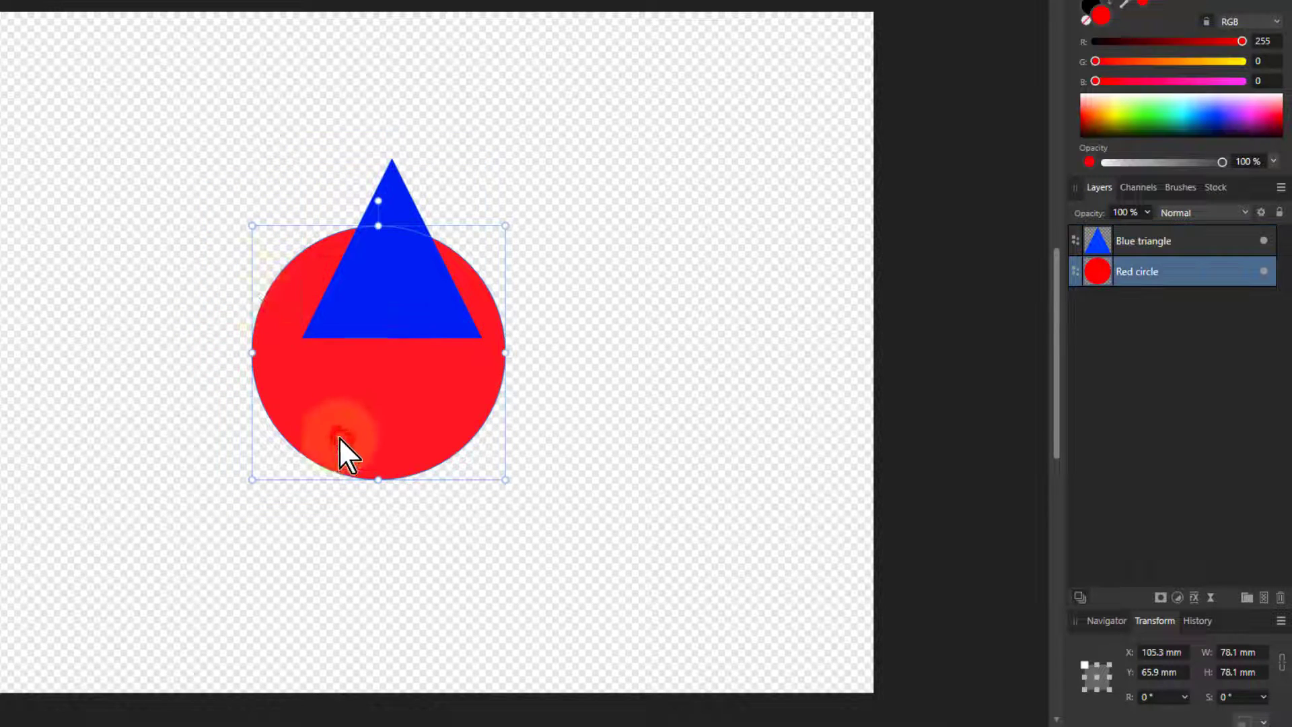
left_click_drag(252, 226, 96, 121)
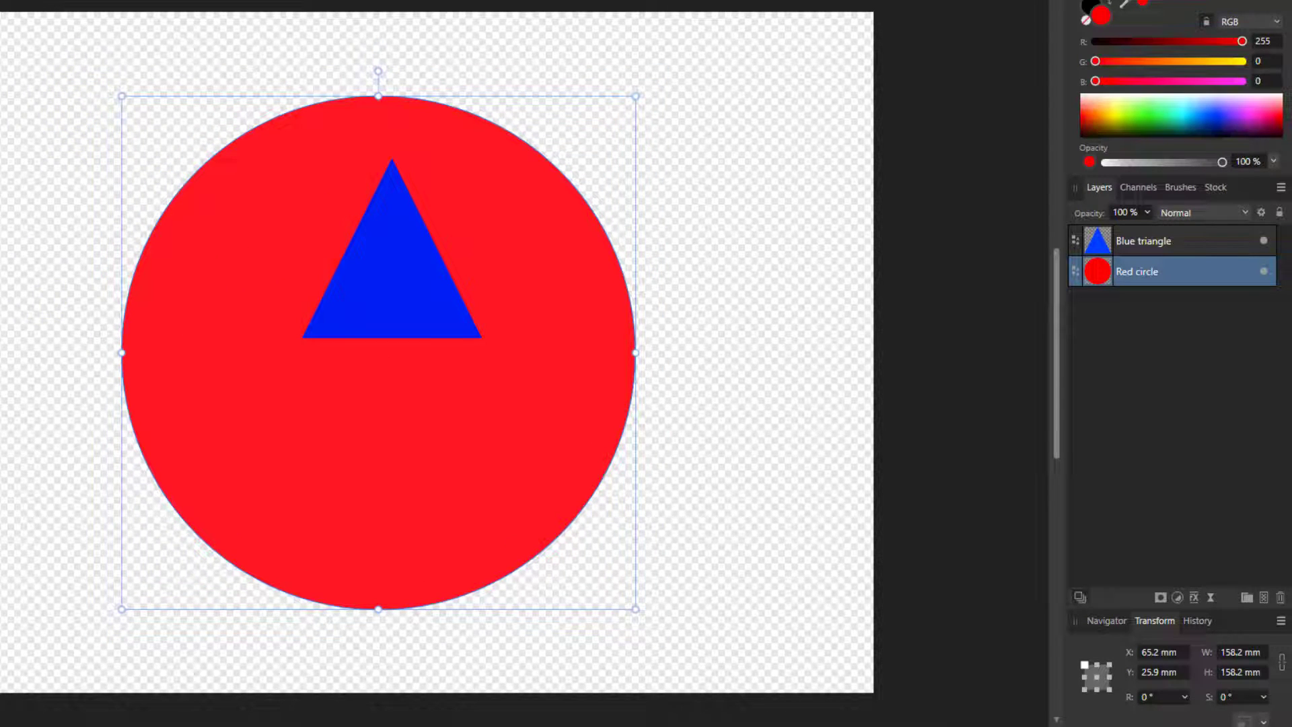
- Reposition the Blue triangle inside the Red circle, and place a duplicate of it about 33 mm lower, overlapping the original
left_click(1096, 245)
left_click_drag(407, 301, 401, 302)
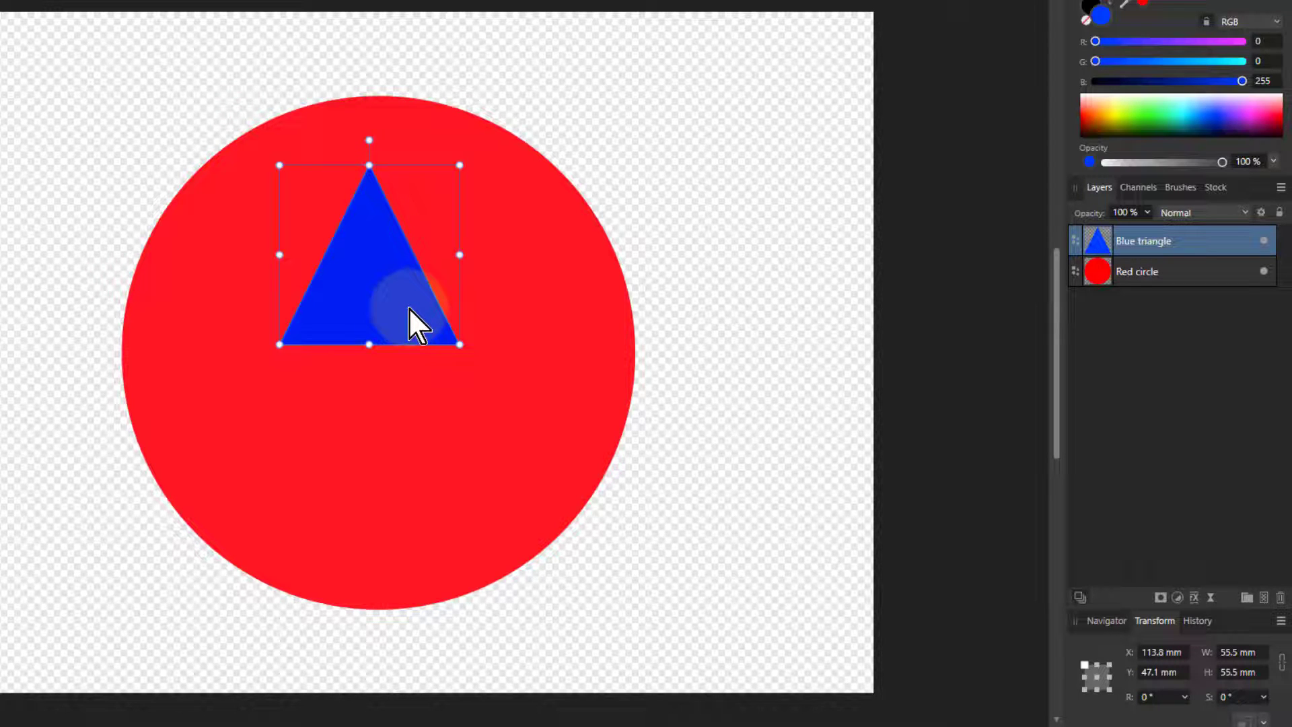
key("ctrl+j")
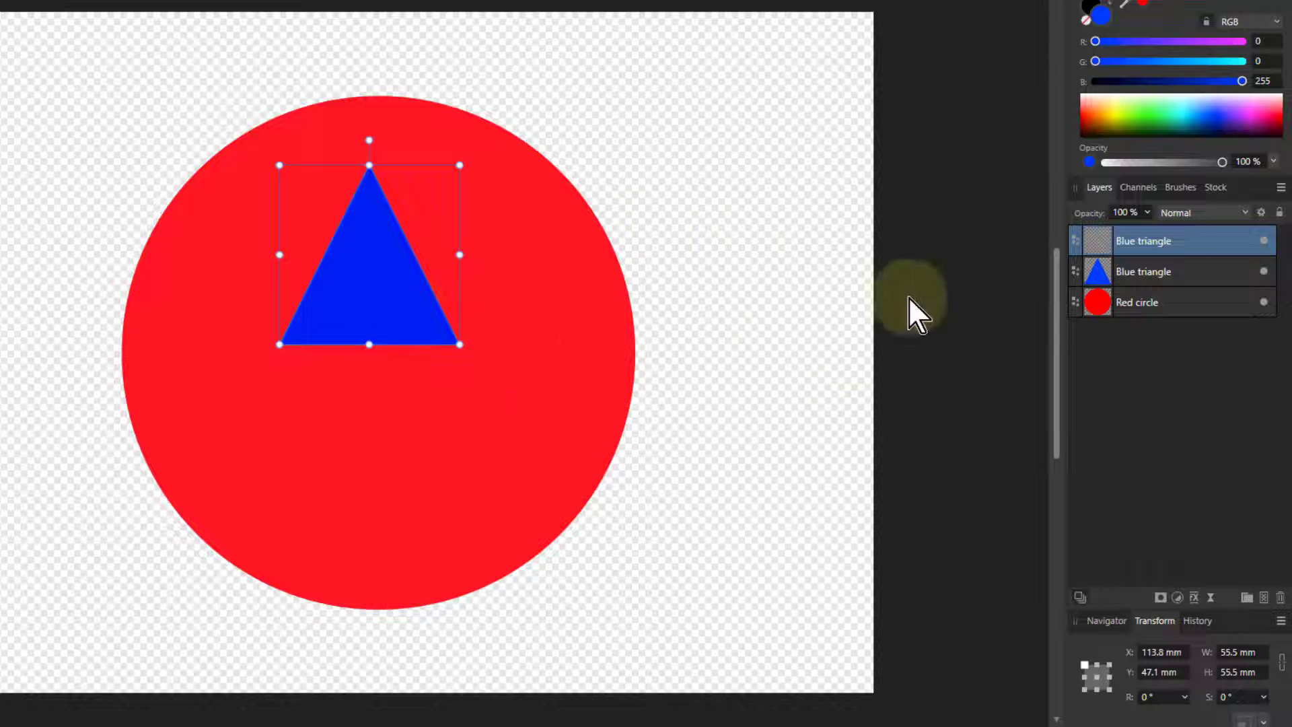
left_click_drag(379, 283, 372, 391)
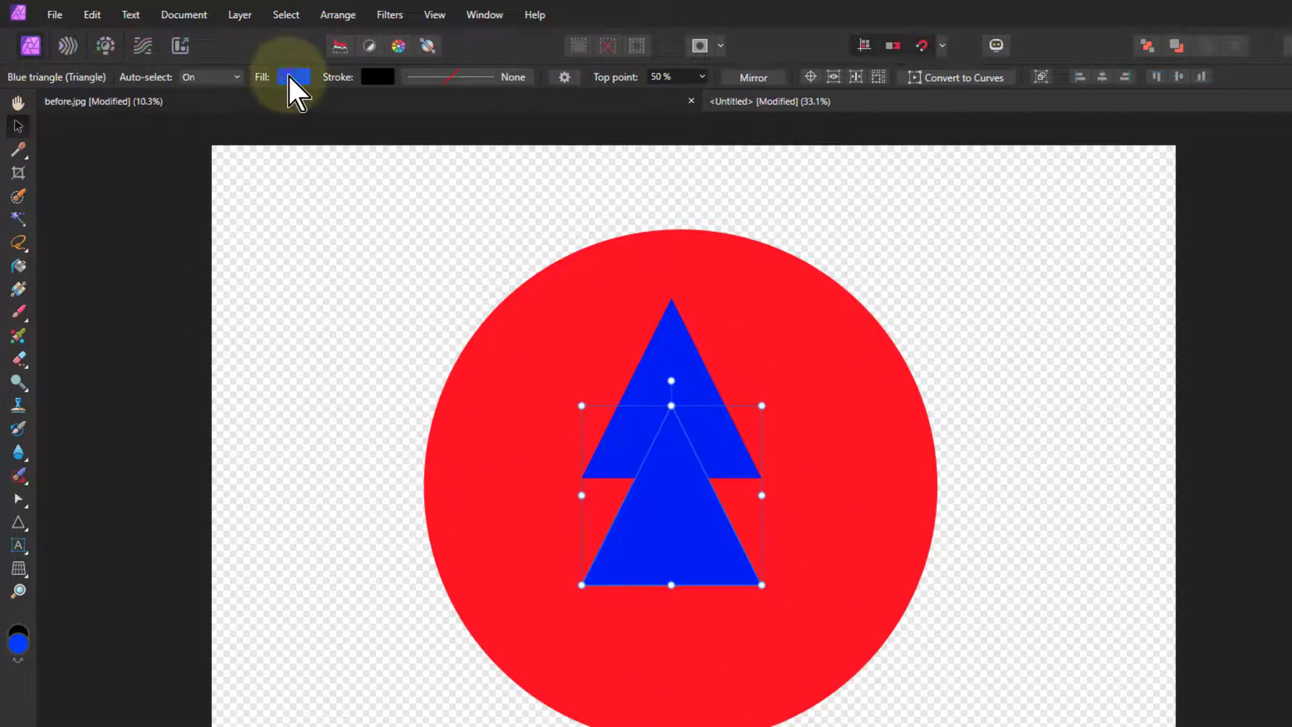
- Fill the lower triangle copy with cyan, RGB 0, 255, 255, and rename its layer "Cyan triangle"
left_click(291, 78)
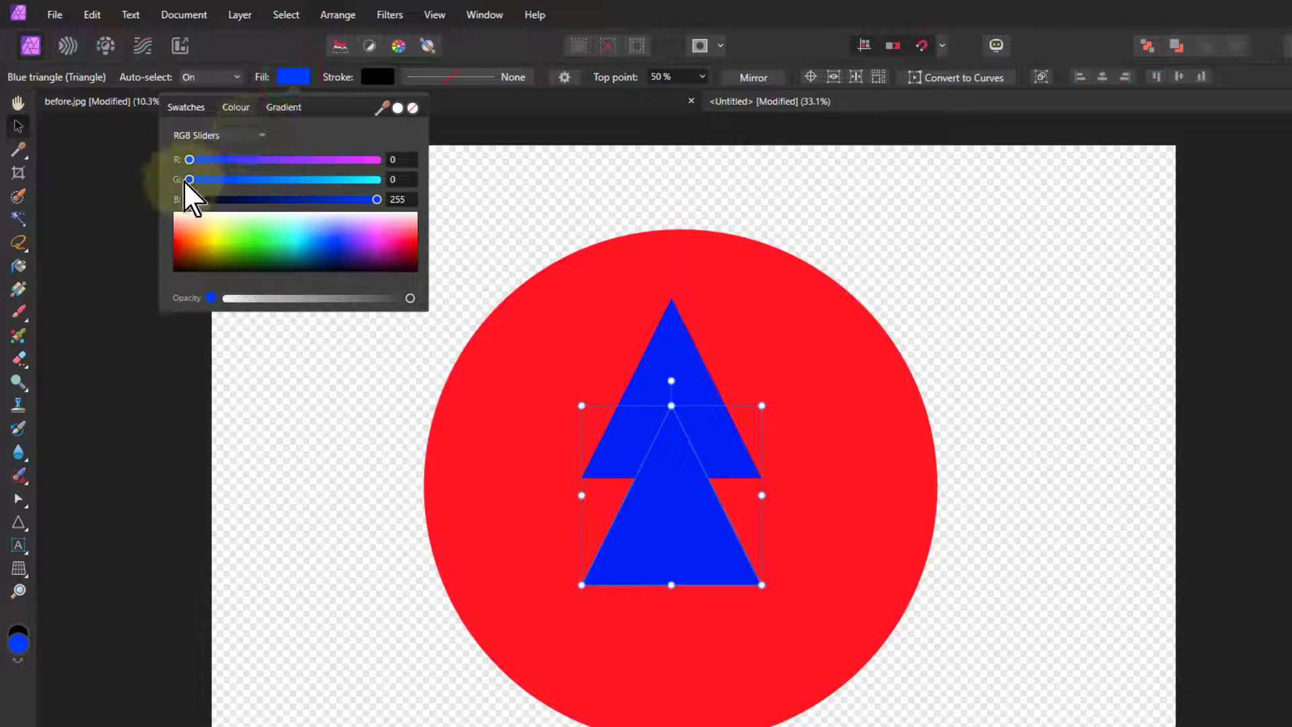
left_click_drag(189, 179, 390, 180)
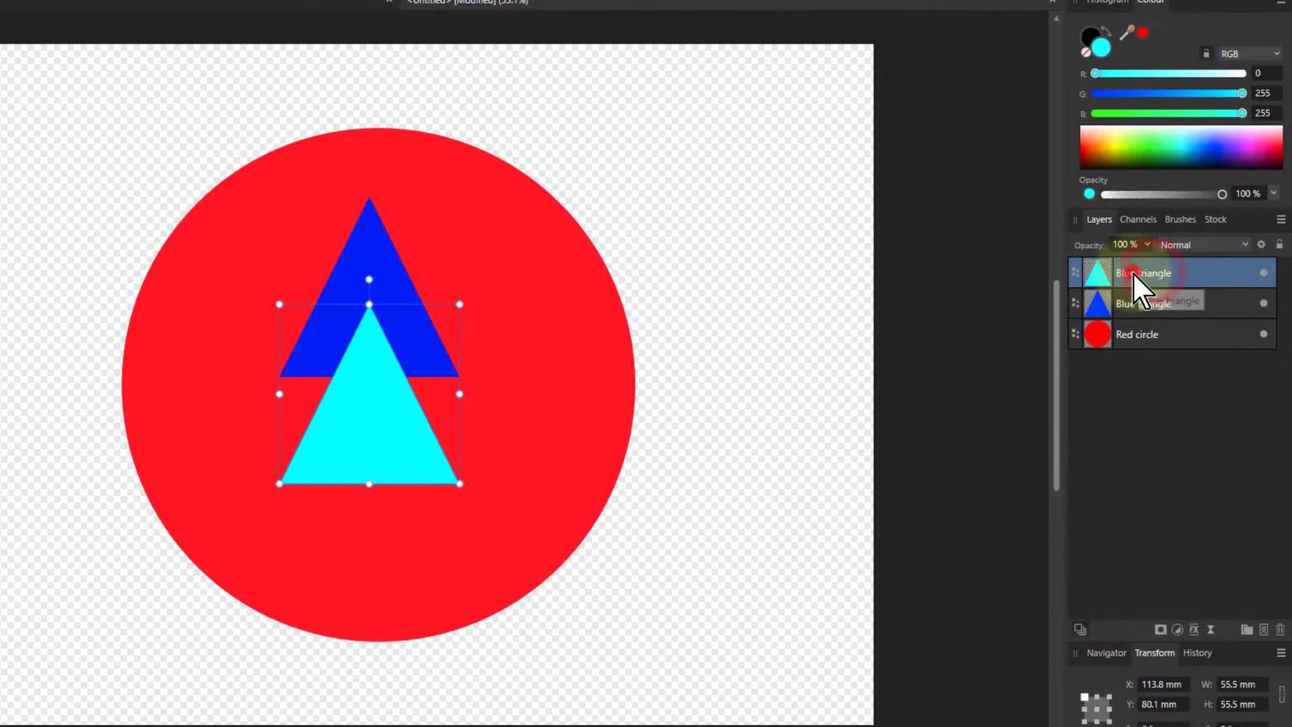
double_click(1133, 272)
type("Cyan")
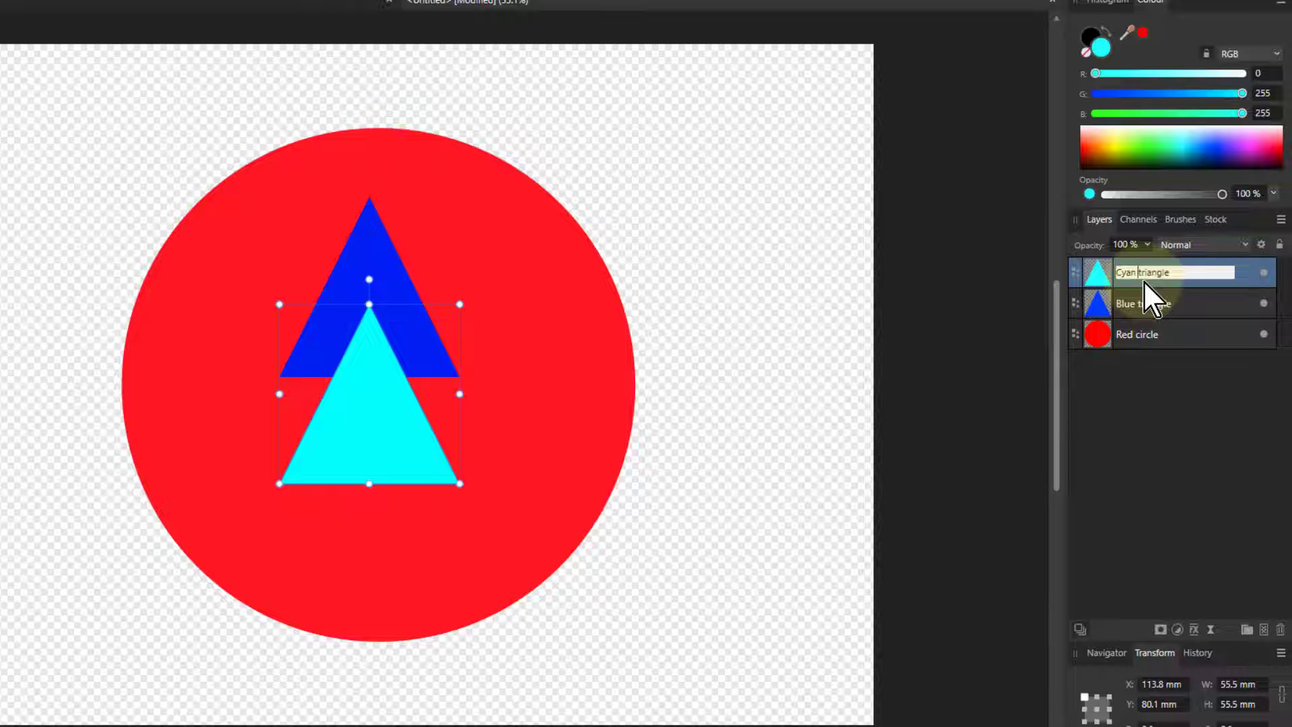
key("Return")
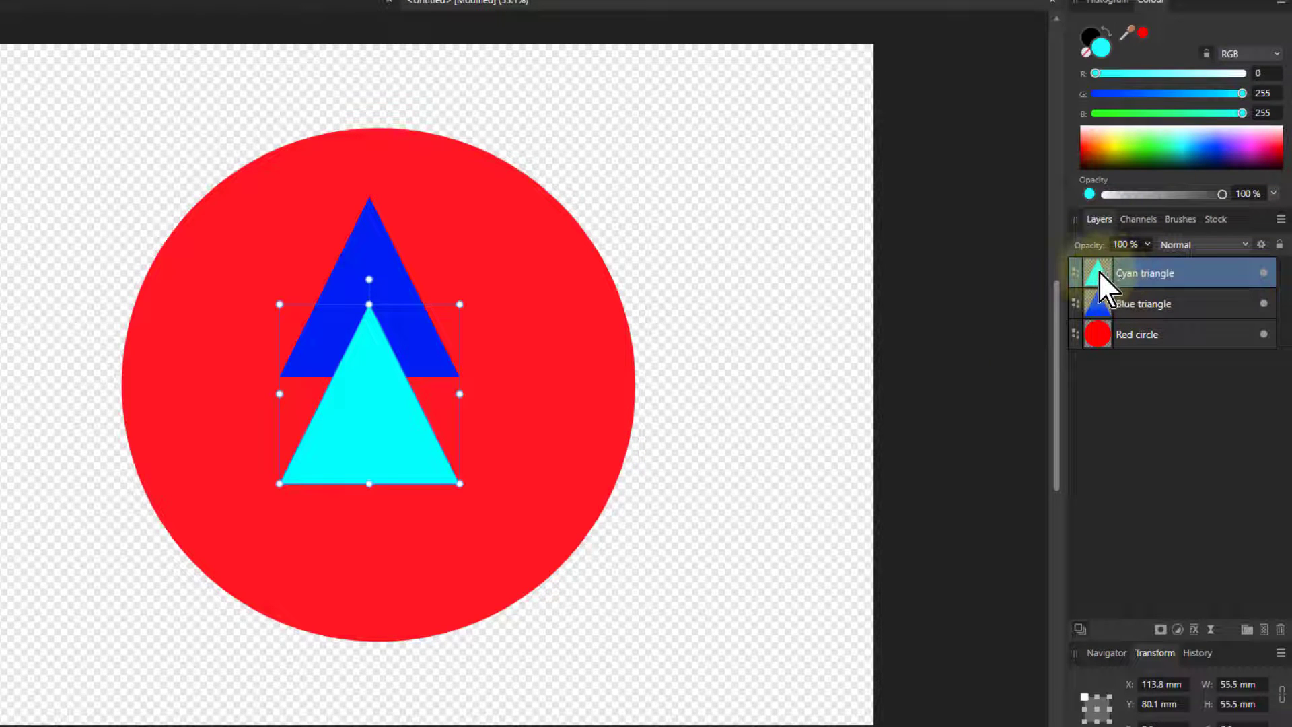
- Make the Cyan and Blue triangles masks of the Red circle, and group the two masks together
left_click(1153, 311, "shift")
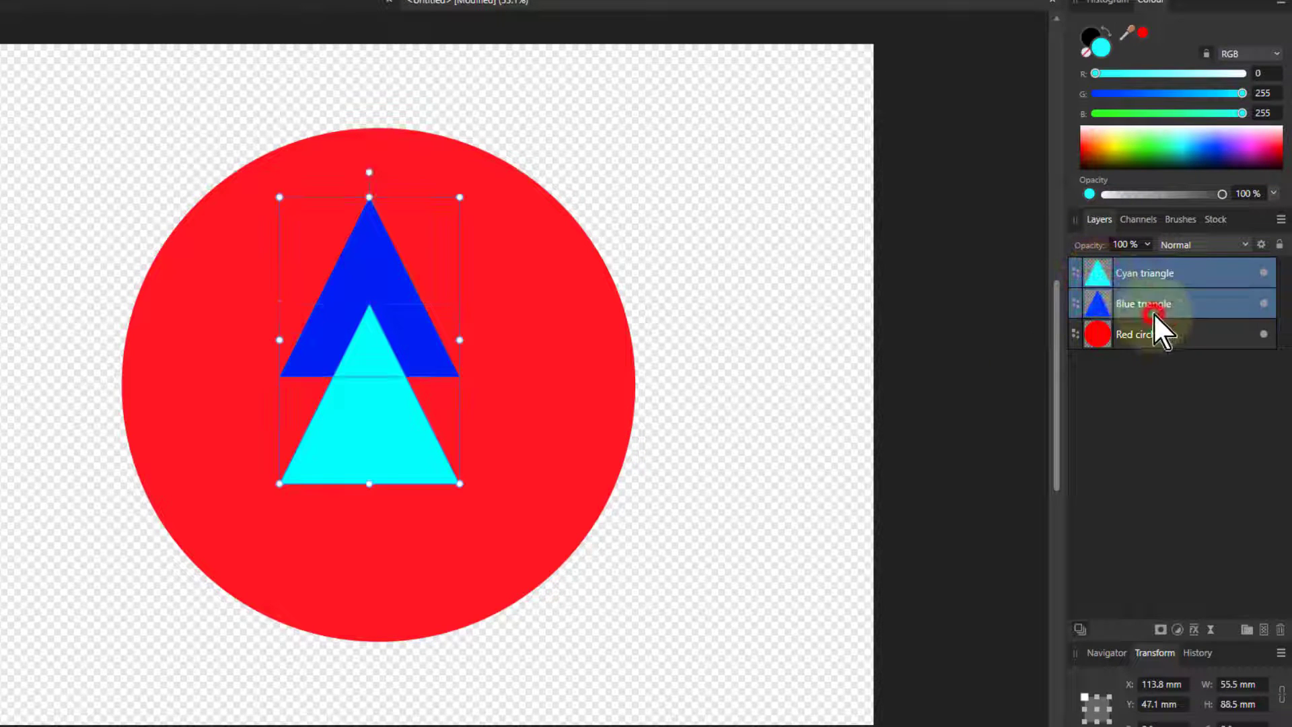
left_click_drag(1098, 300, 1095, 329)
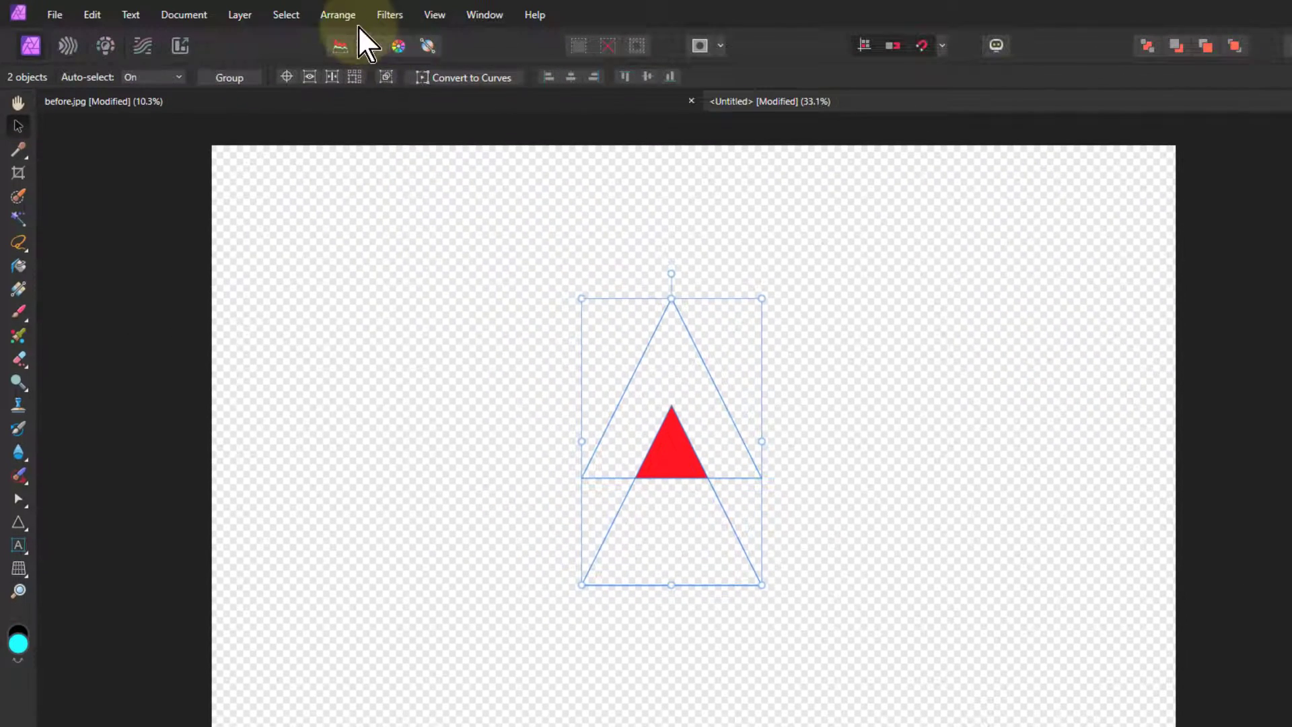
left_click(341, 12)
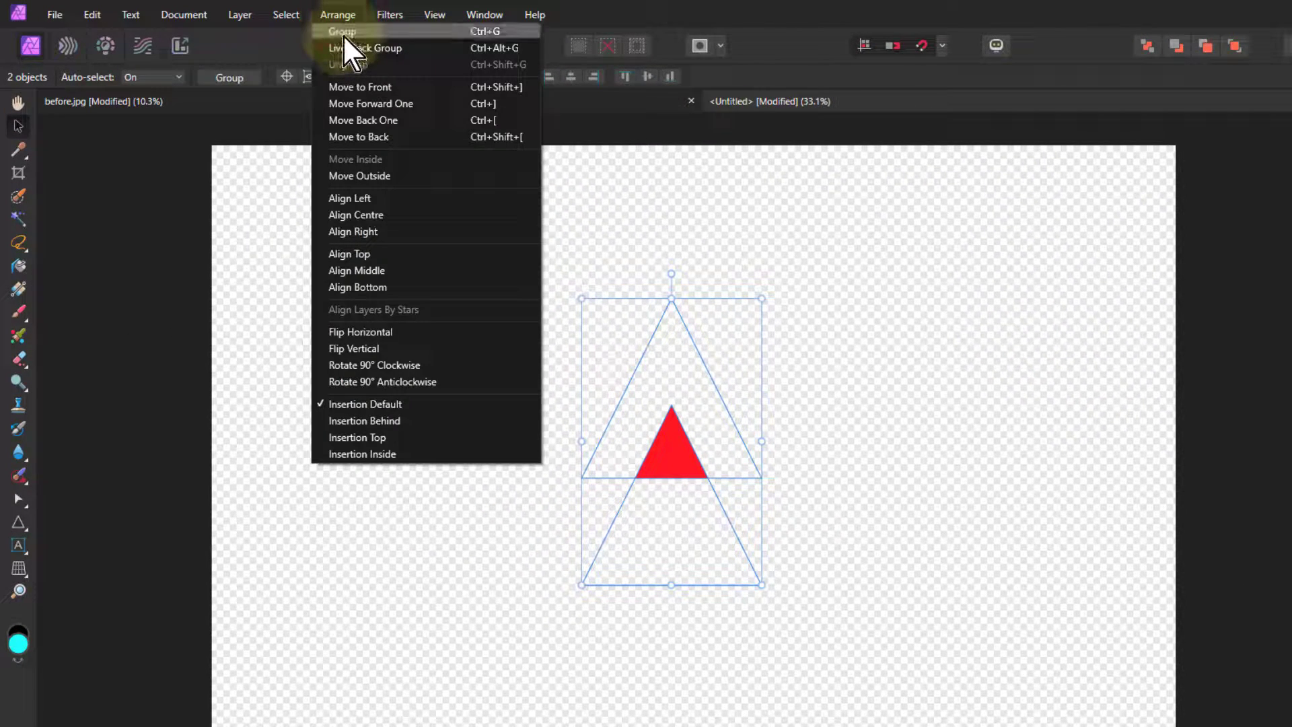
left_click(342, 32)
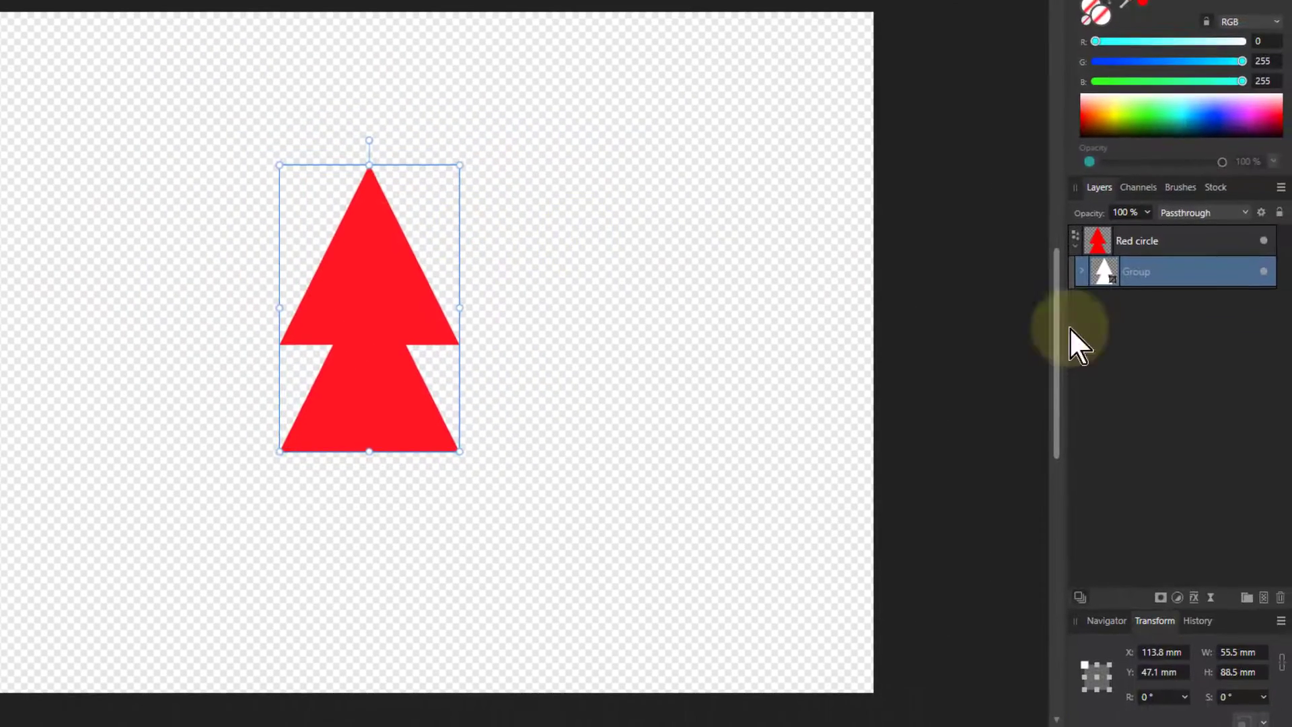
left_click(1266, 269)
left_click(1265, 270)
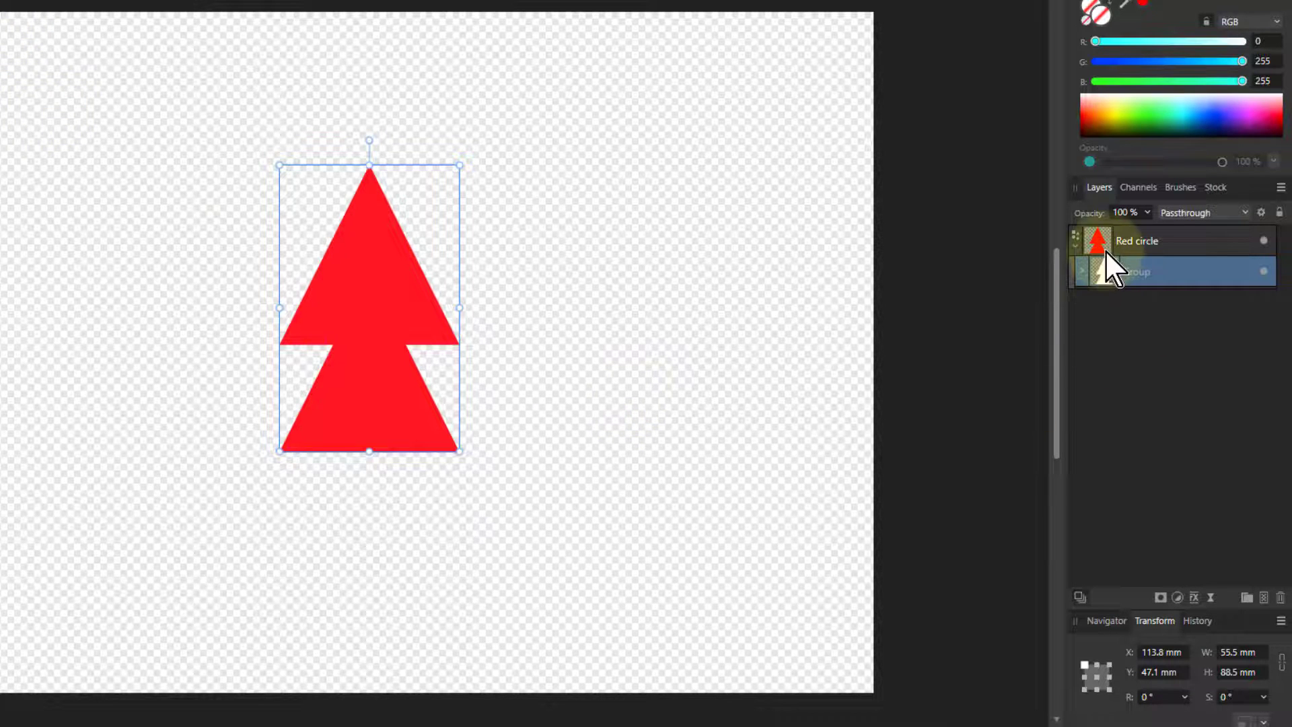
- Clear the masked shapes from the document, and draw a cyan rounded rectangle about 106 mm wide and 152 mm high
key("ctrl+z")
key("ctrl+z")
key("ctrl+z")
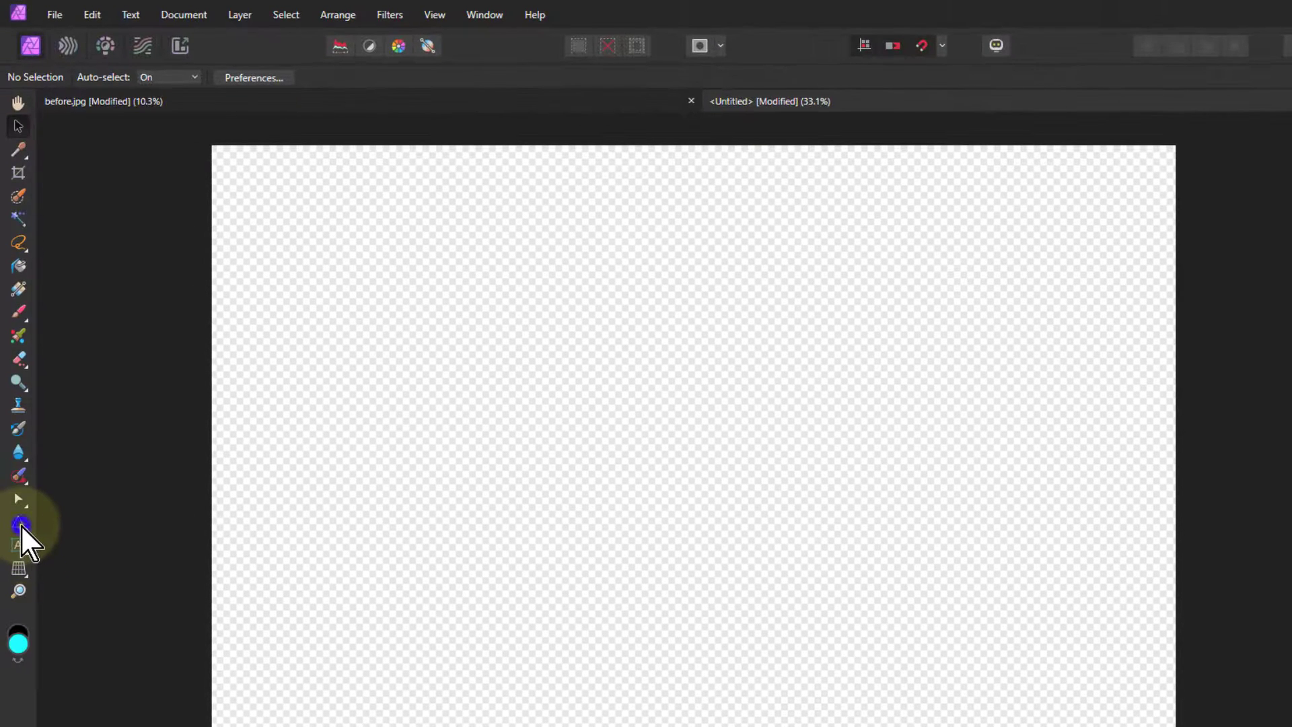
left_click(22, 524)
left_click(86, 128)
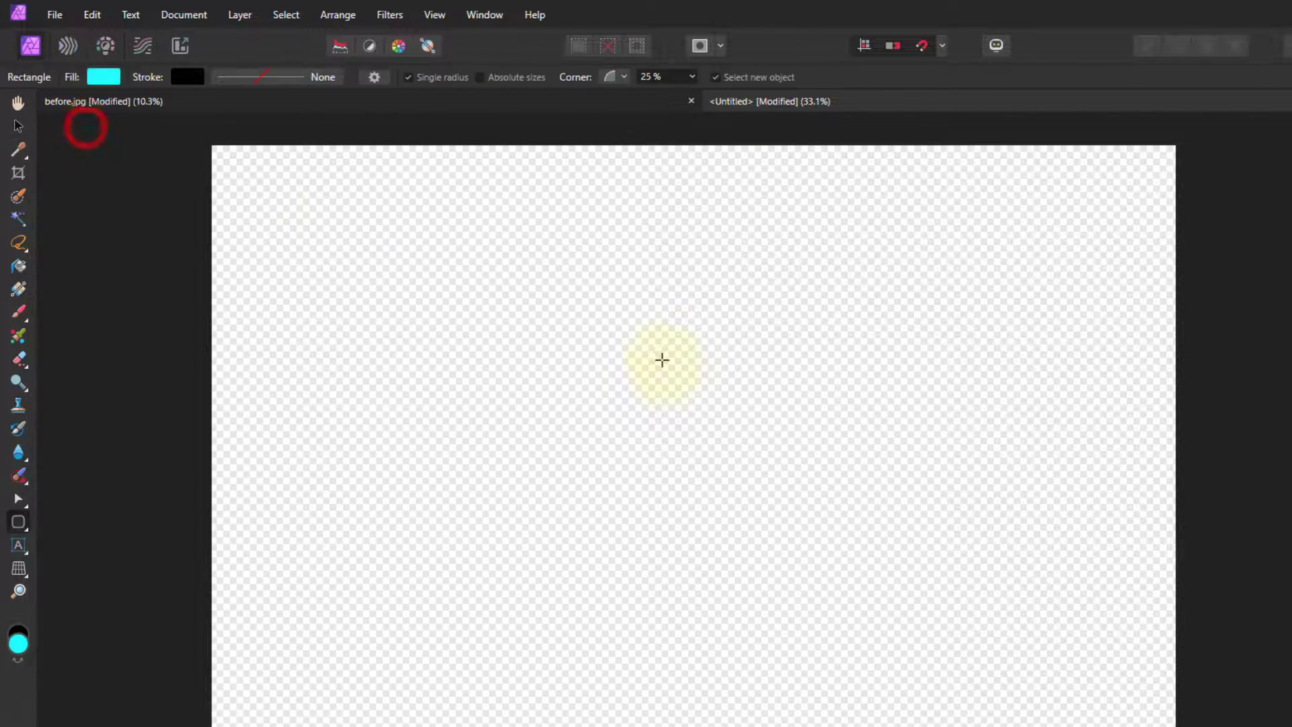
left_click_drag(523, 244, 867, 725)
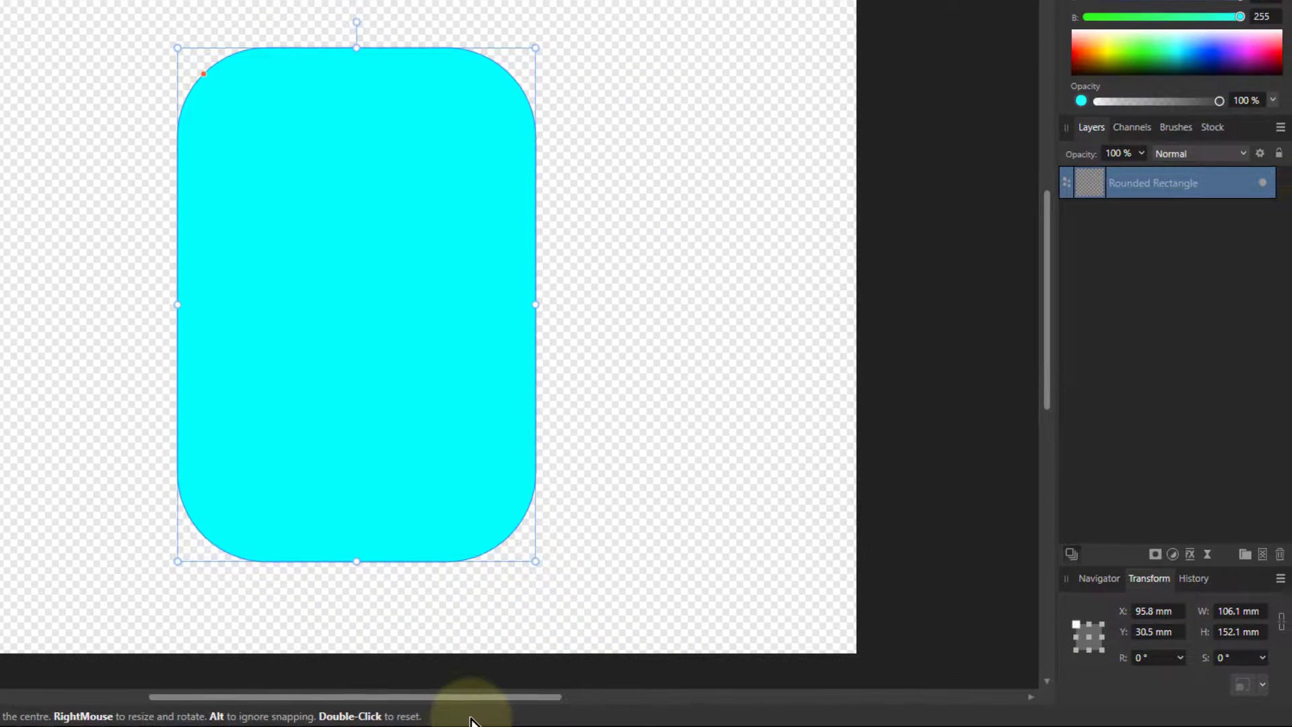
- Search the Pexels stock library for "face" and add the photo of the elderly man in a hat to the canvas
left_click(1207, 131)
left_click(1140, 154)
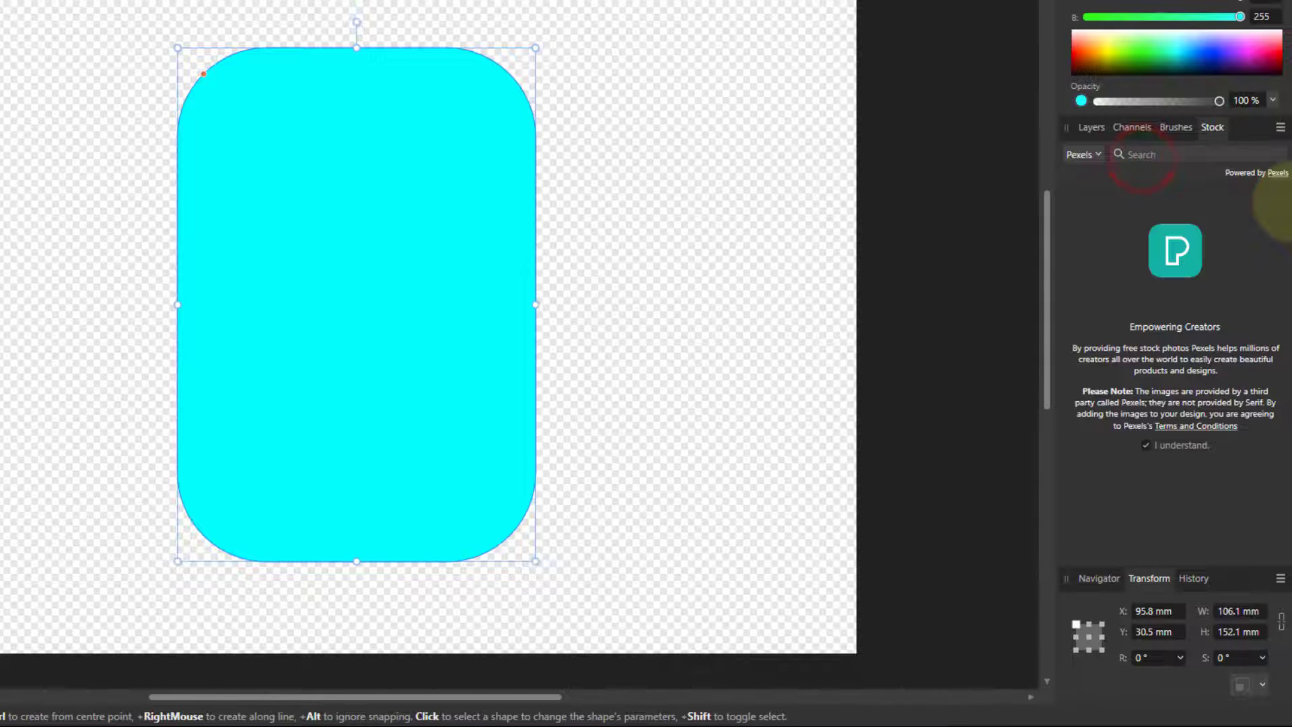
type("face")
key("Return")
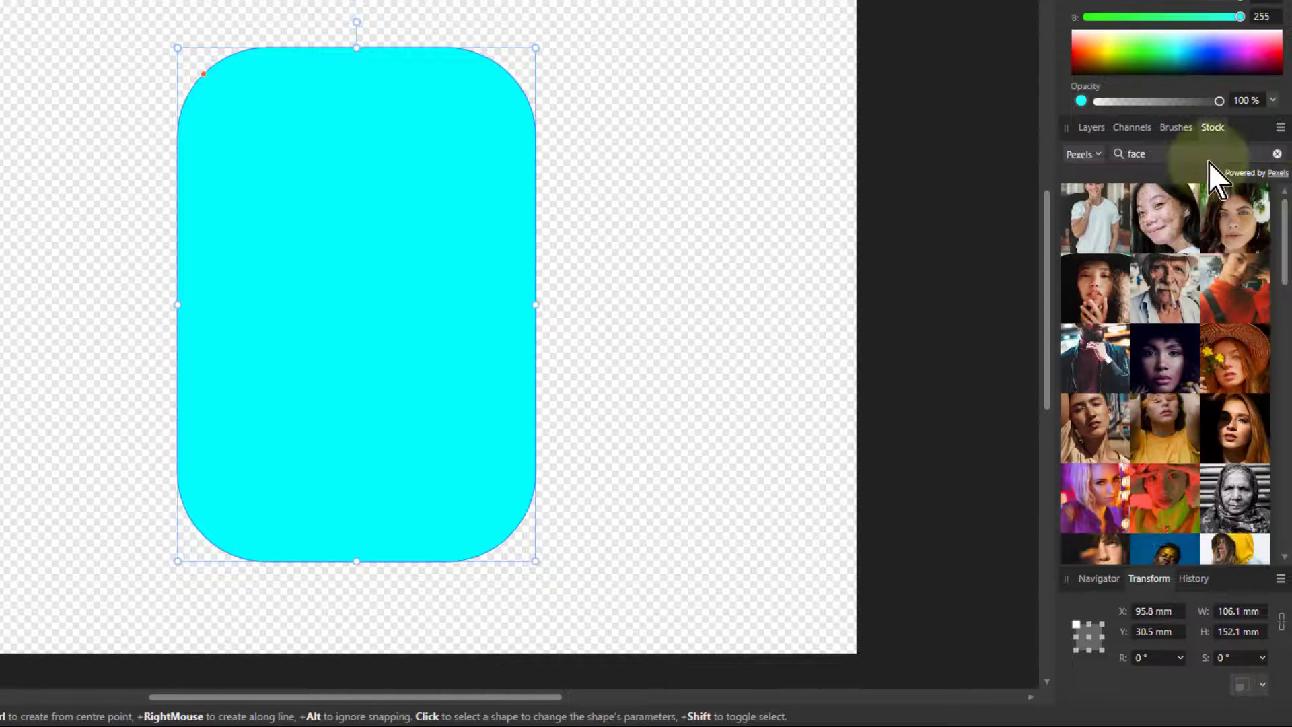
left_click_drag(1167, 286, 425, 273)
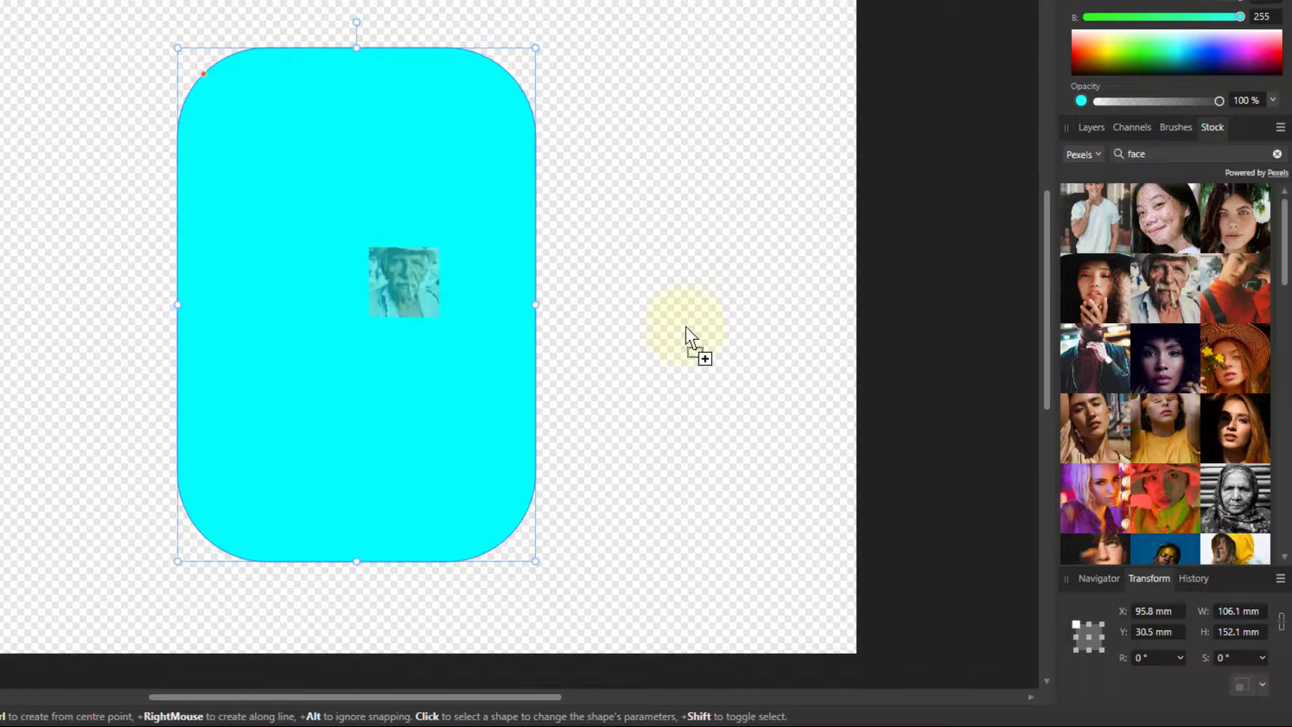
left_click_drag(685, 327, 685, 327)
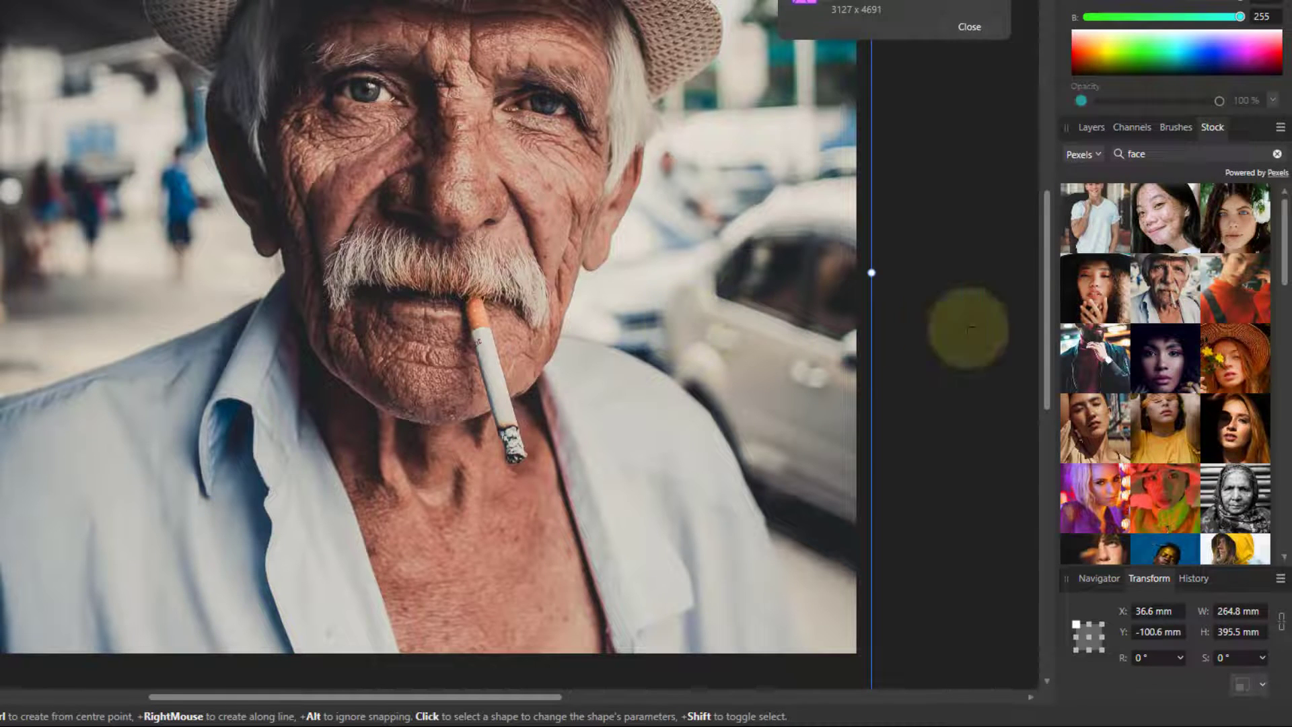
left_click(969, 26)
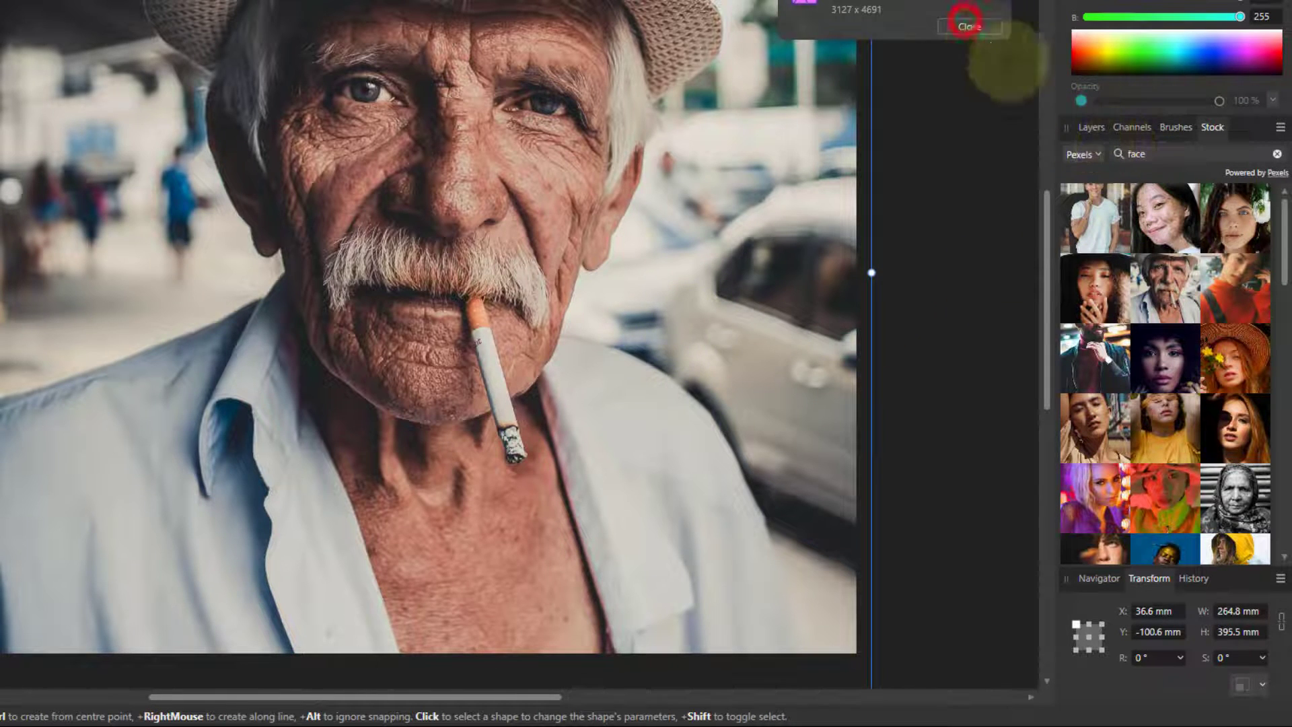
- Try the Image layer as a mask on the Rounded Rectangle and expand the parent layer
left_click(1093, 128)
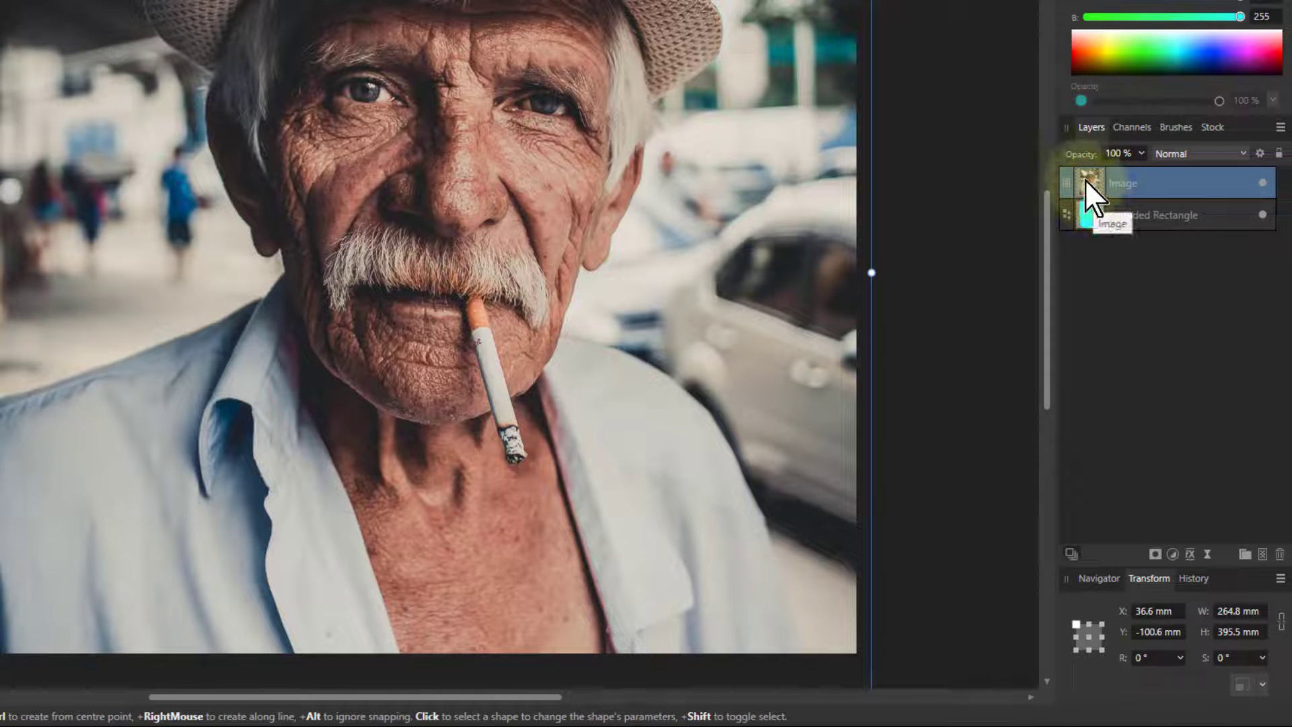
left_click_drag(1088, 179, 1090, 214)
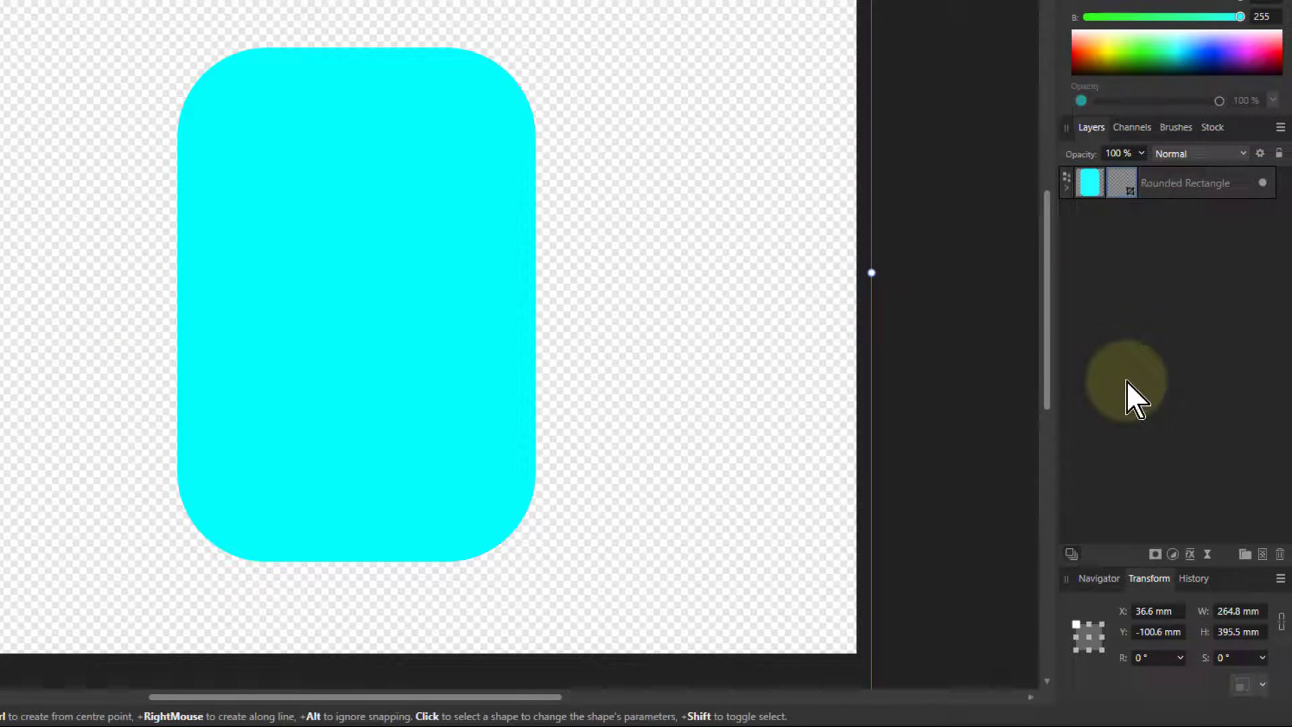
left_click(1068, 189)
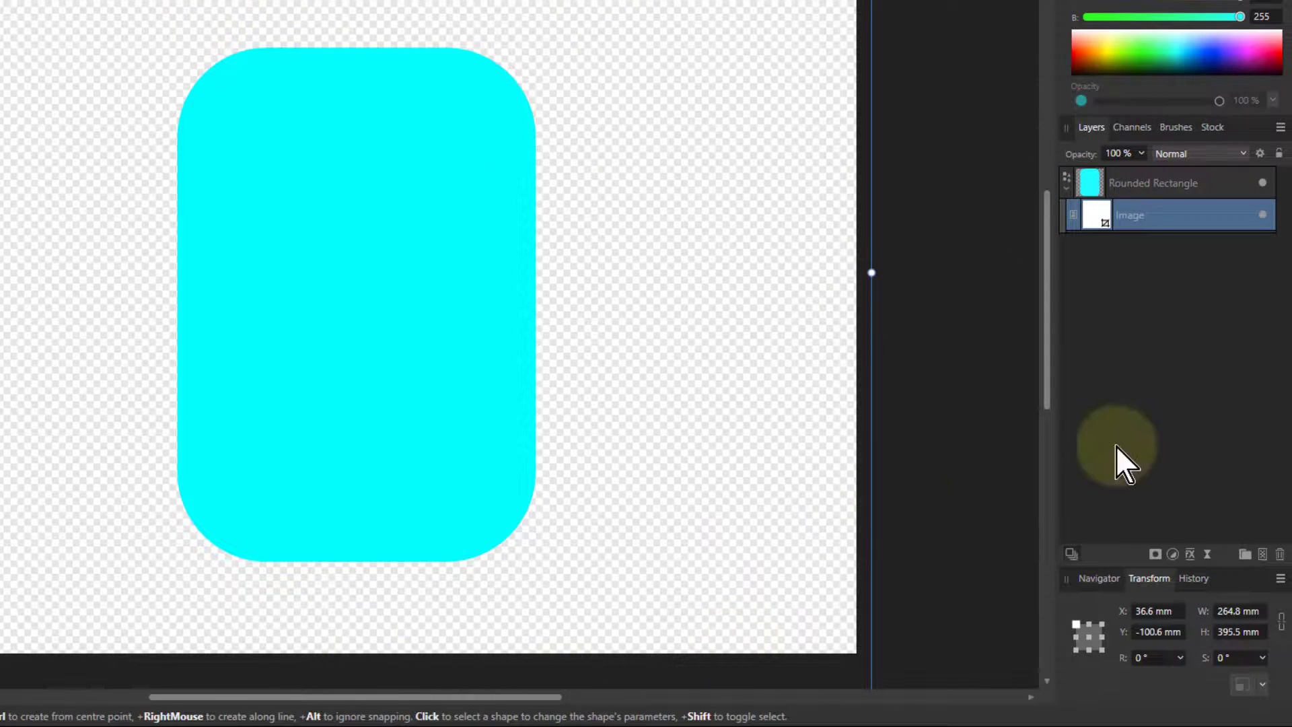
- Clip the Image layer inside the Rounded Rectangle and move the photo so the man's face fills the shape
left_click_drag(1091, 213, 1143, 183)
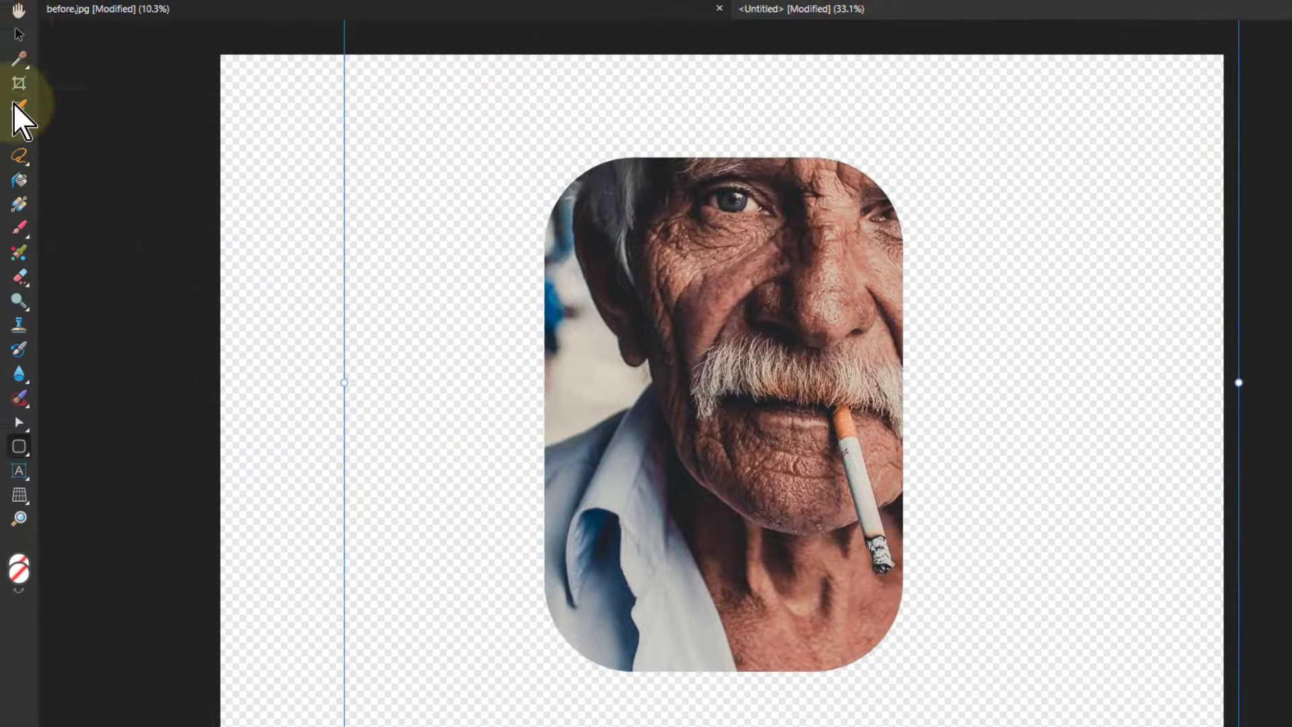
left_click(19, 35)
left_click_drag(790, 288, 716, 426)
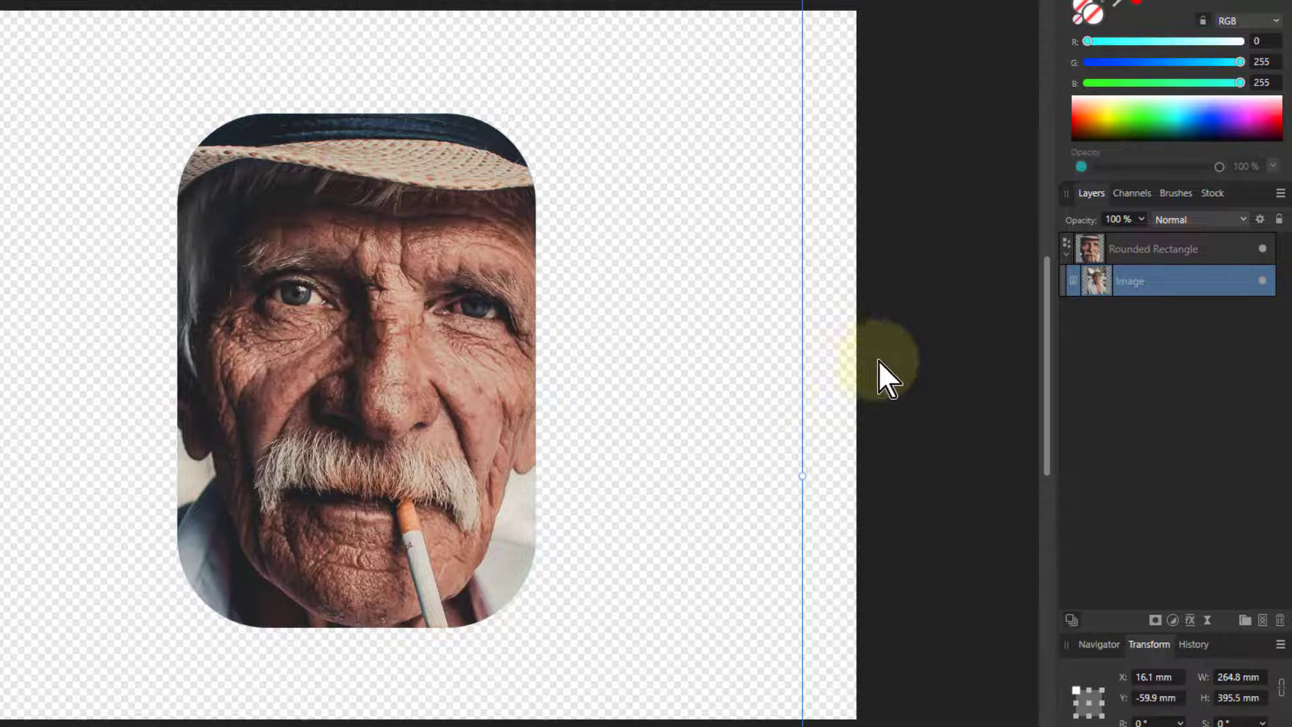
- Try a solid black stroke on the Rounded Rectangle at widths of 16.4 pt and 23.7 pt, and remove the stroke
left_click(1091, 252)
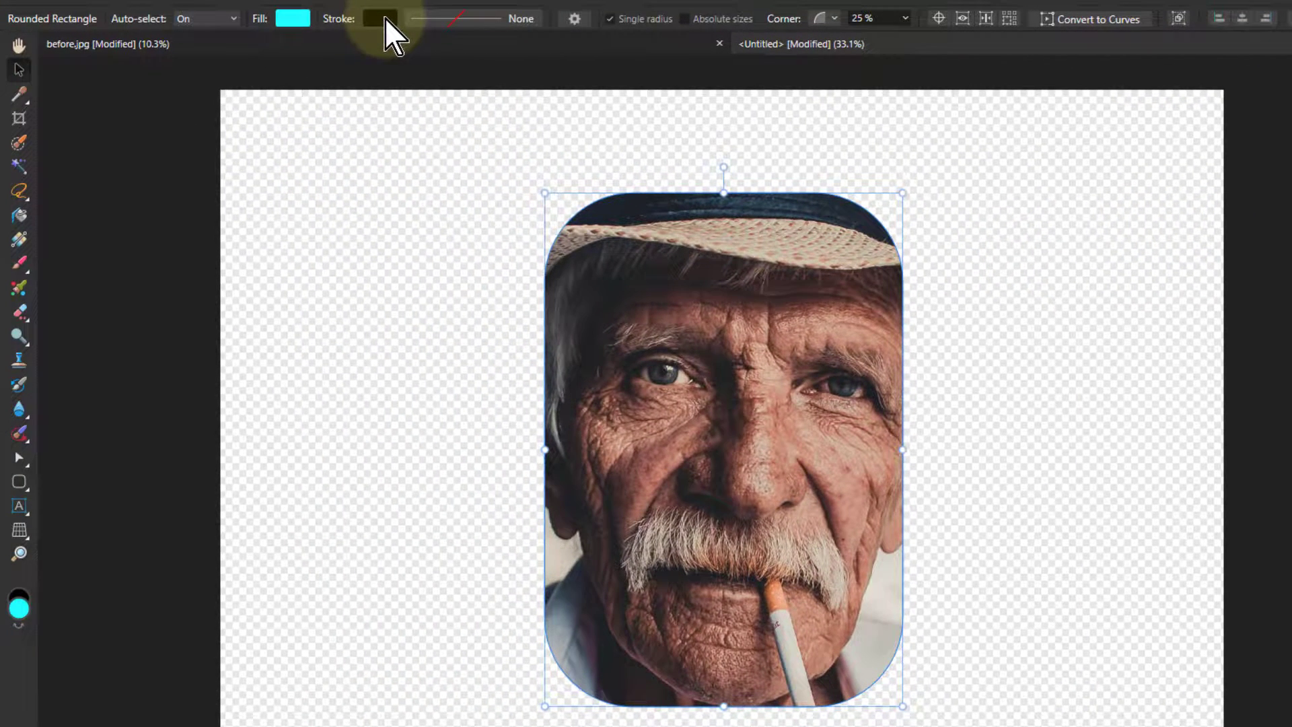
left_click(464, 19)
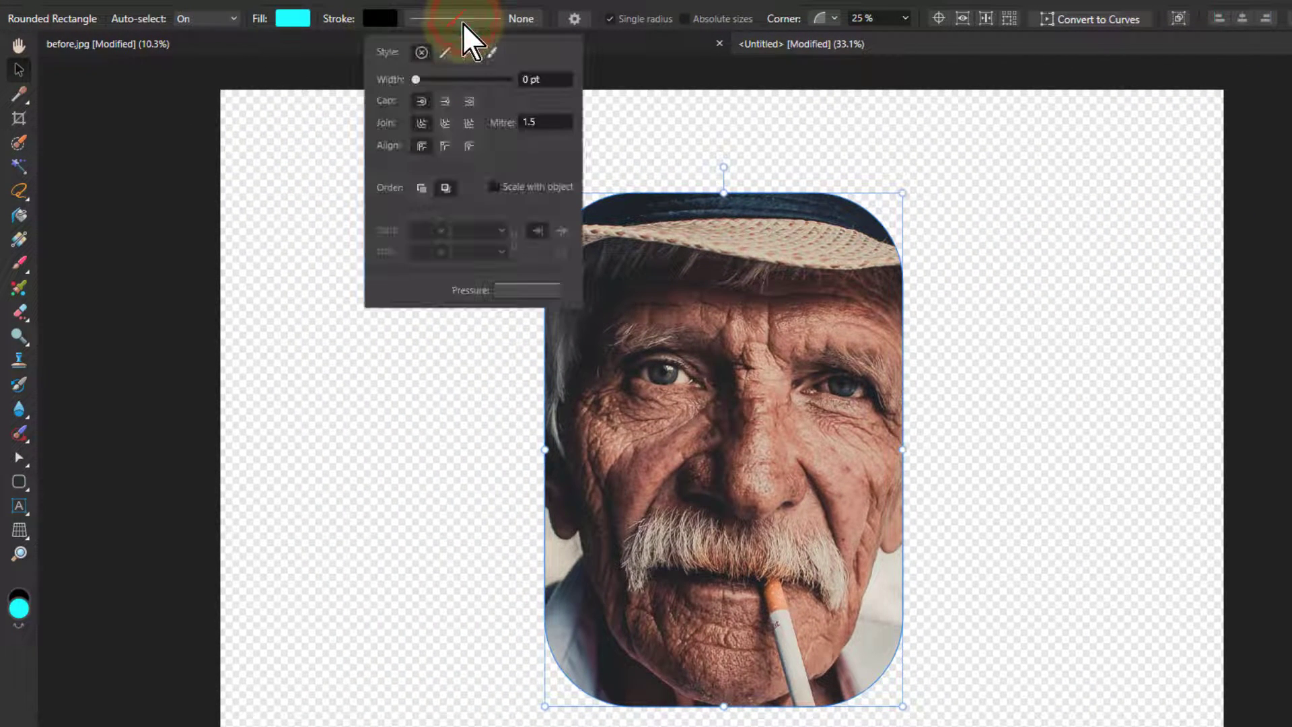
left_click_drag(417, 80, 463, 82)
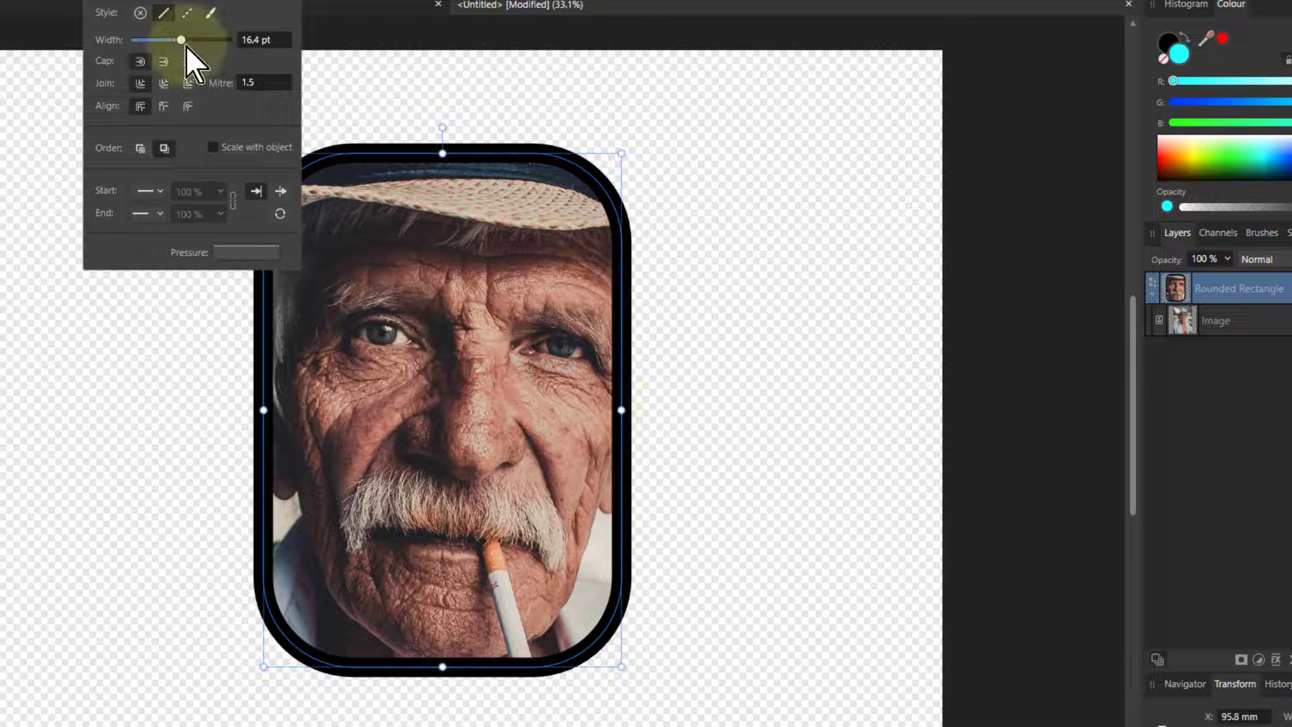
mouse_move(186, 45)
left_mouse_down()
mouse_move(230, 43)
mouse_move(189, 41)
left_mouse_up()
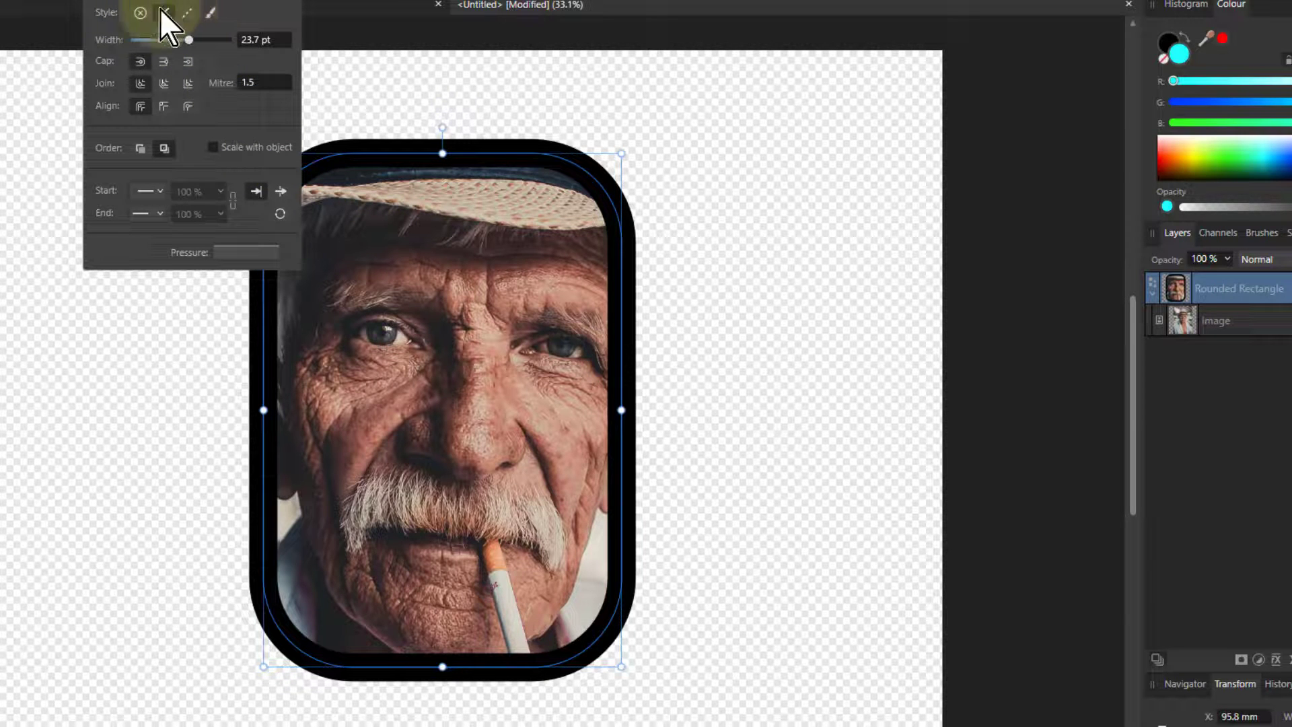
left_click(140, 13)
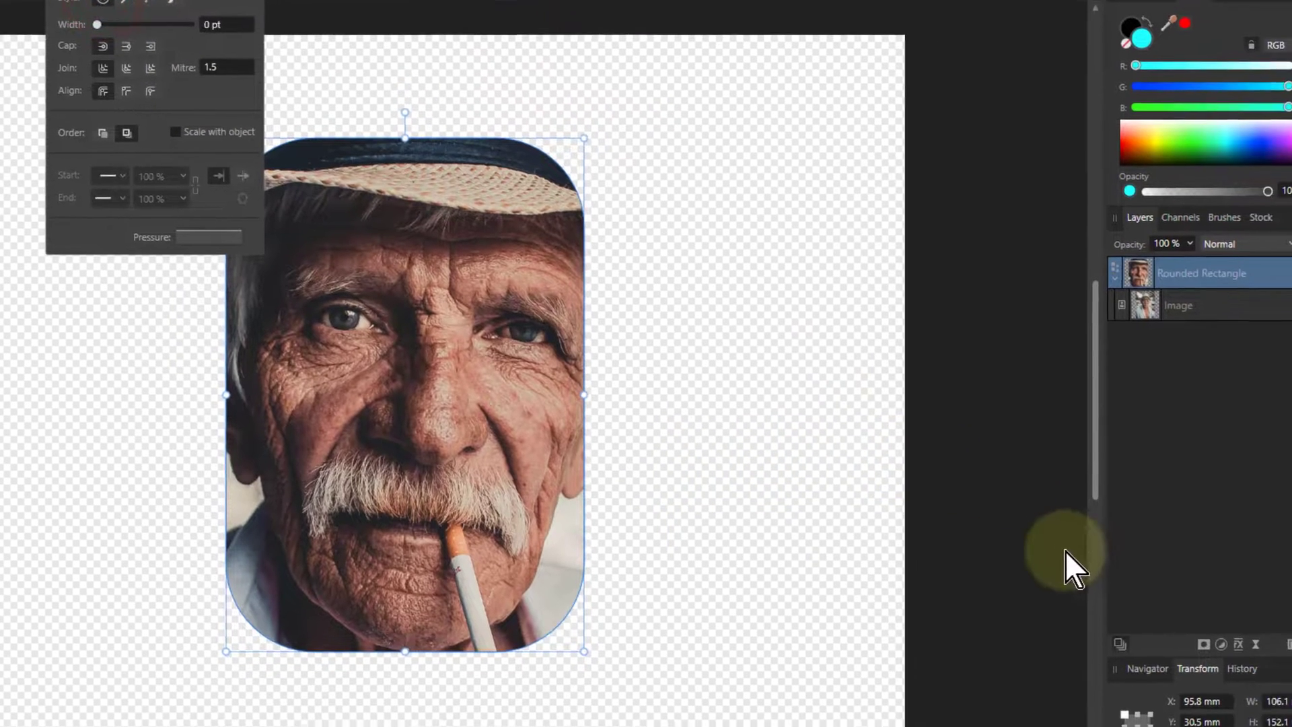
- Open the layer effects for the Rounded Rectangle and try a solid black Outline effect aligned outside
left_click(1144, 274)
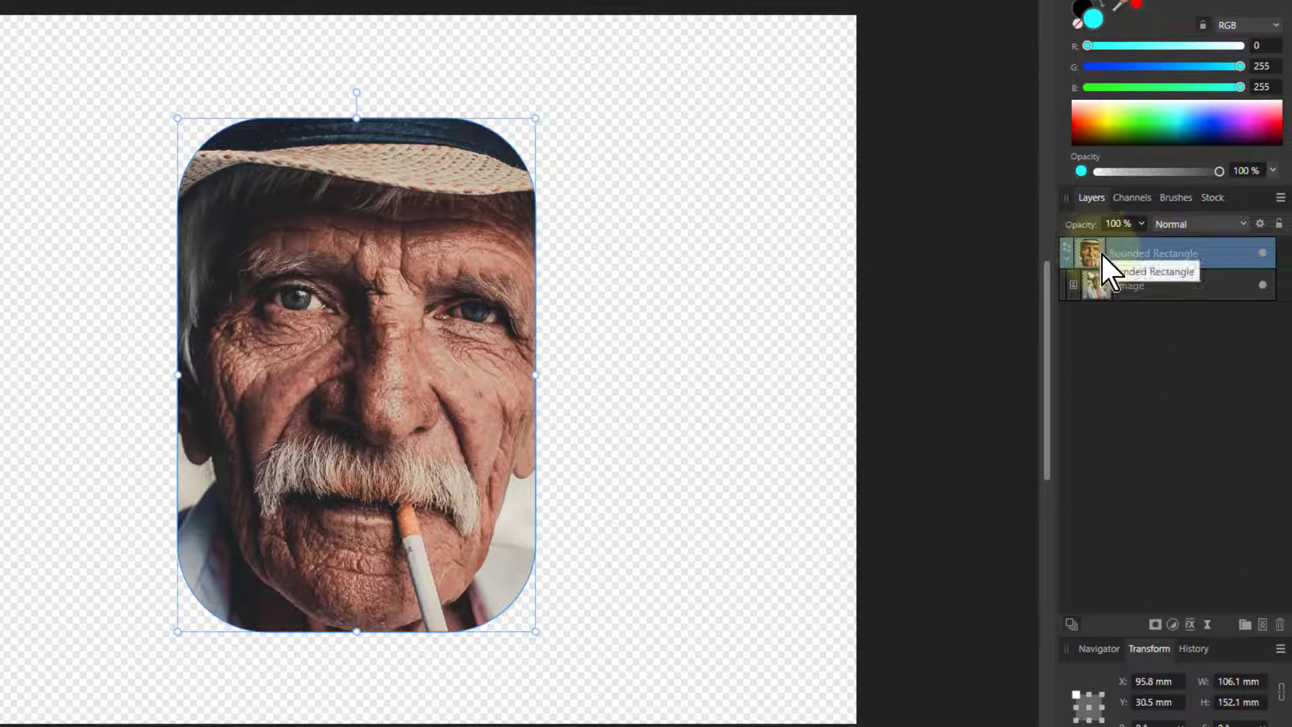
left_click(1189, 626)
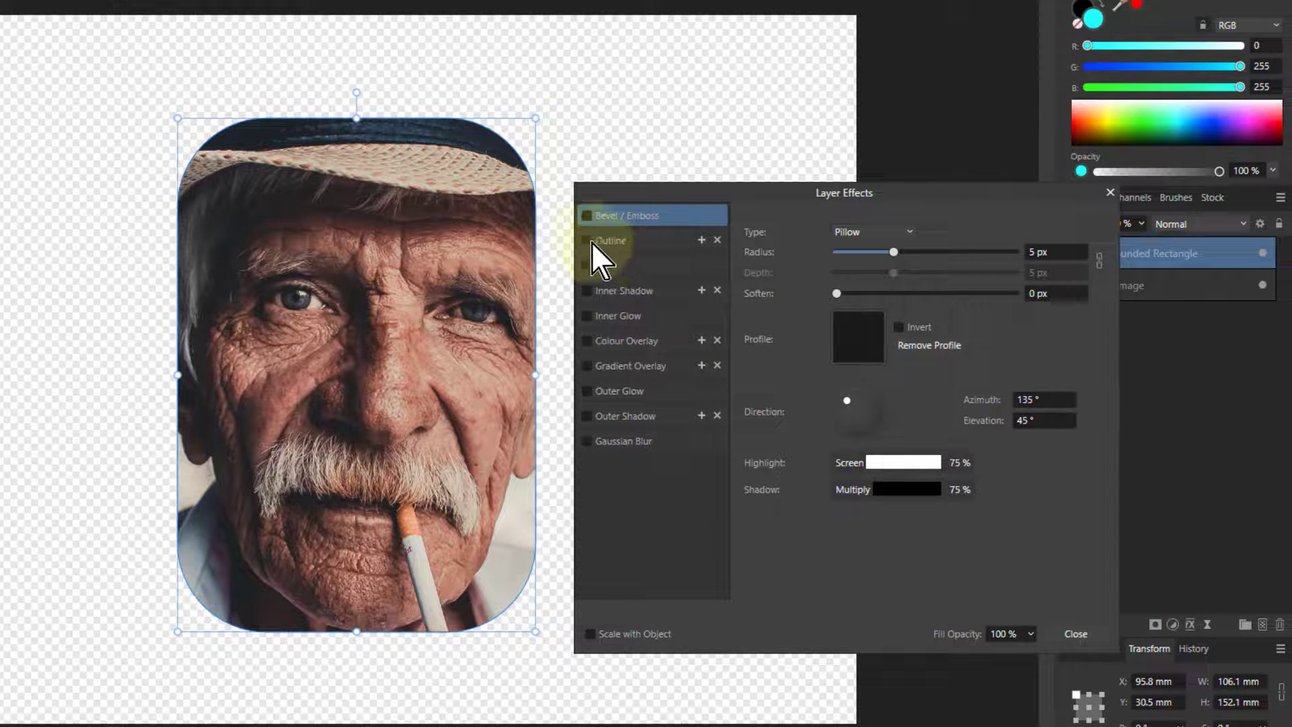
left_click(603, 247)
left_click(587, 216)
left_click(586, 215)
left_click(630, 249)
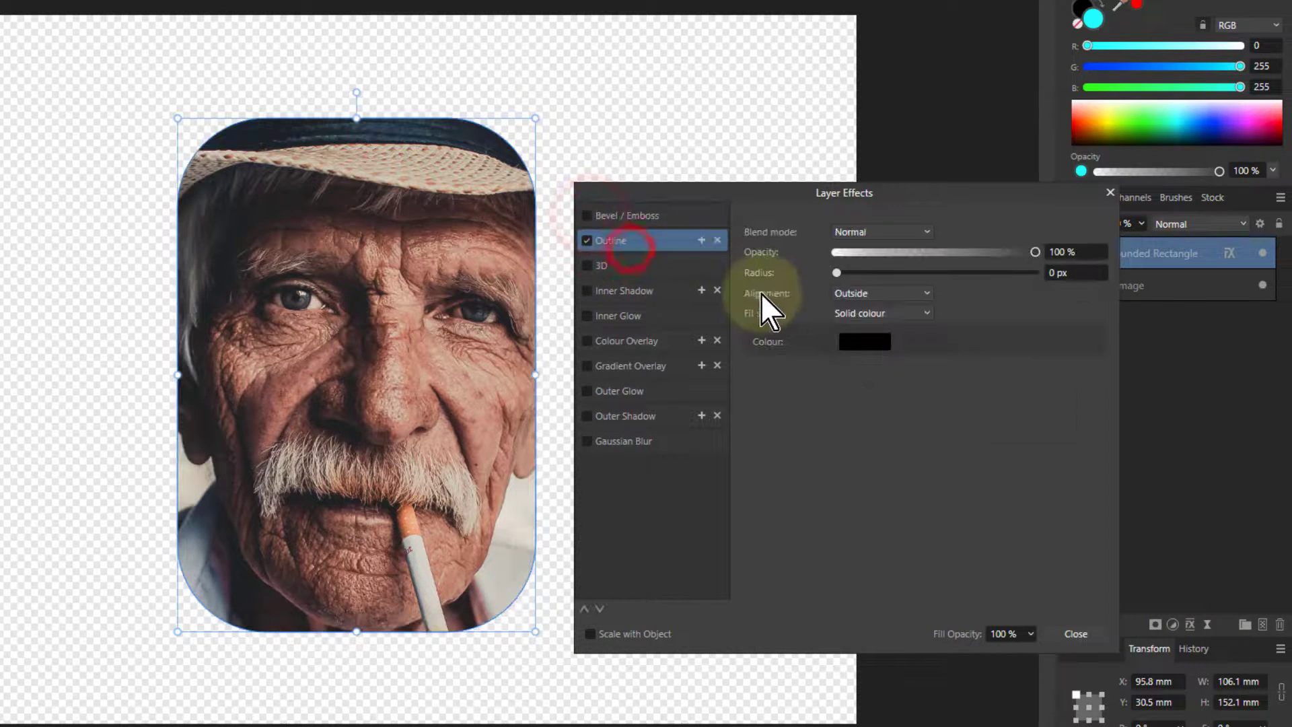
left_click_drag(834, 273, 801, 282)
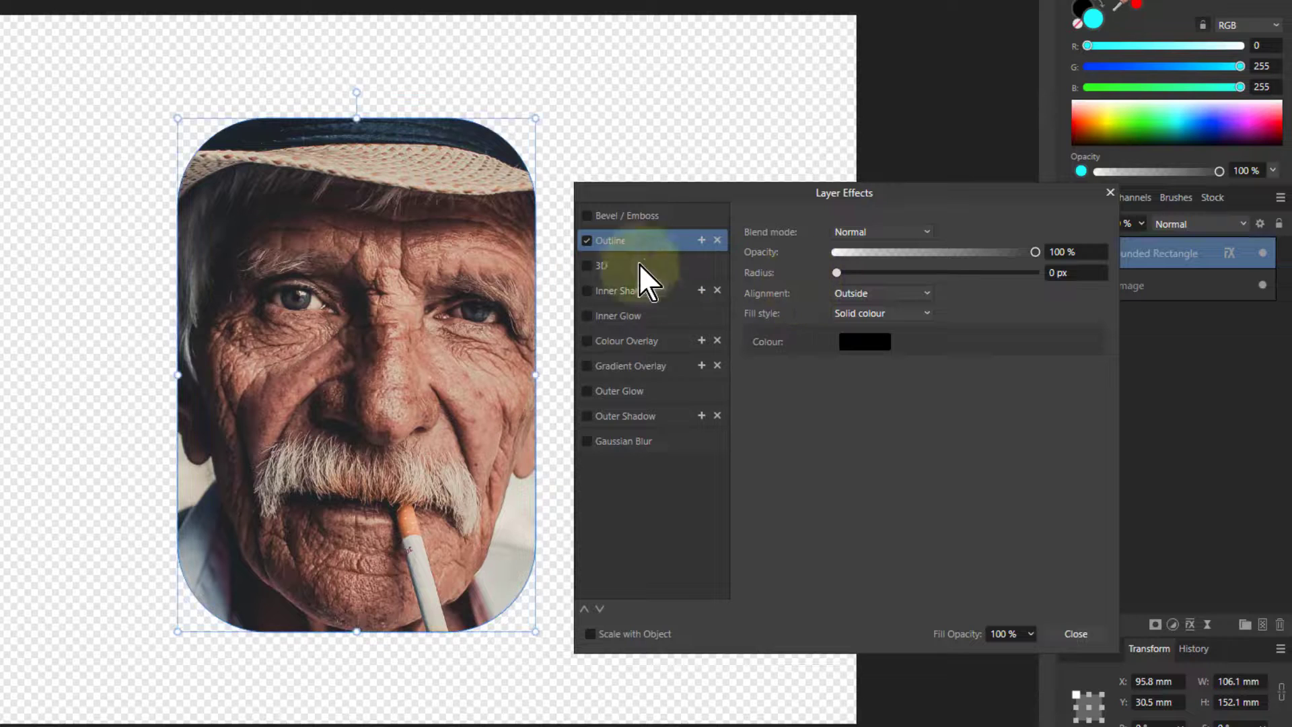
- Replace the Outline effect with a Pillow Bevel / Emboss of 36.3 px radius and 8 px soften, and close the layer effects
left_click(629, 215)
left_click(586, 216)
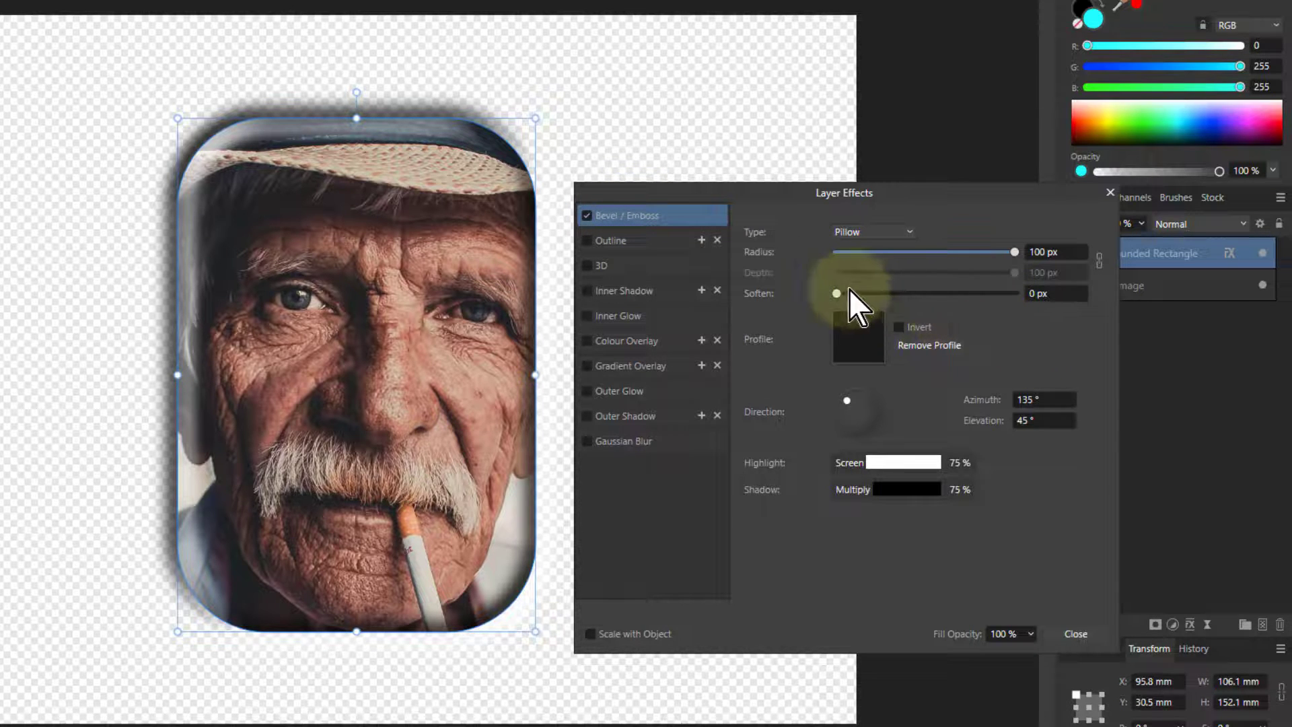
left_click_drag(837, 294, 907, 293)
left_click_drag(1018, 252, 967, 252)
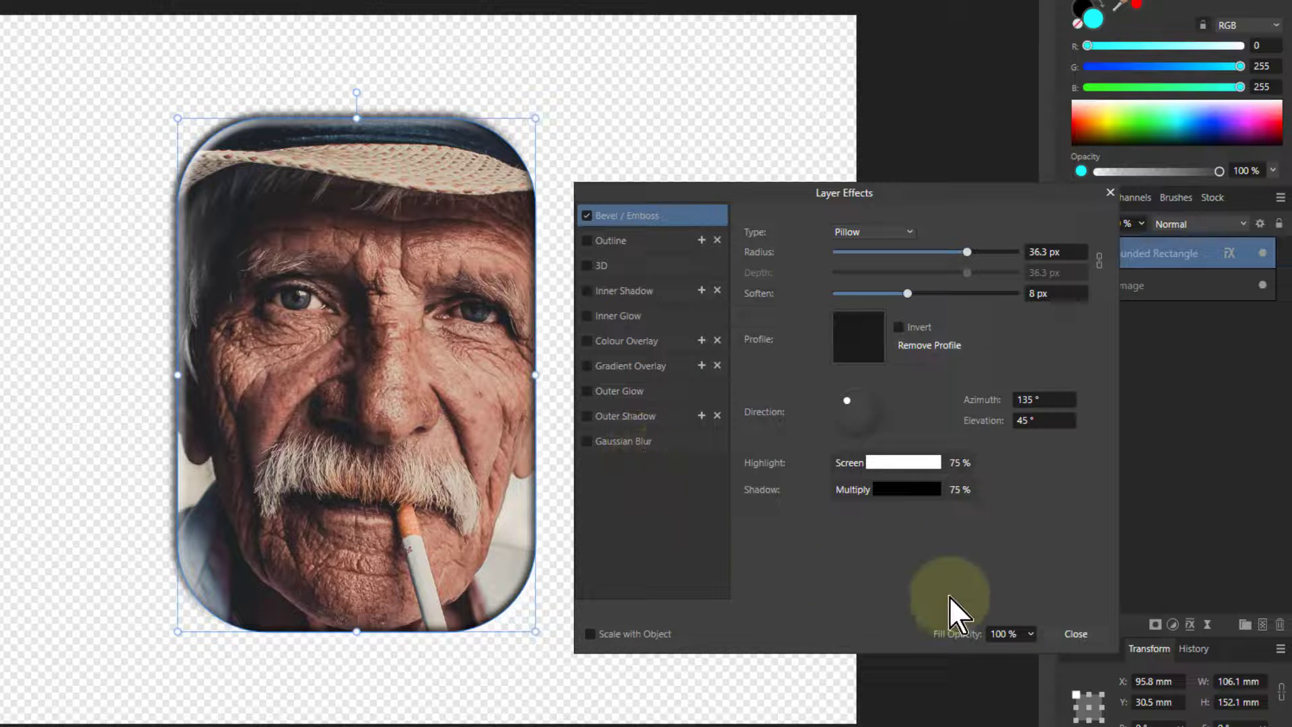
left_click(1069, 635)
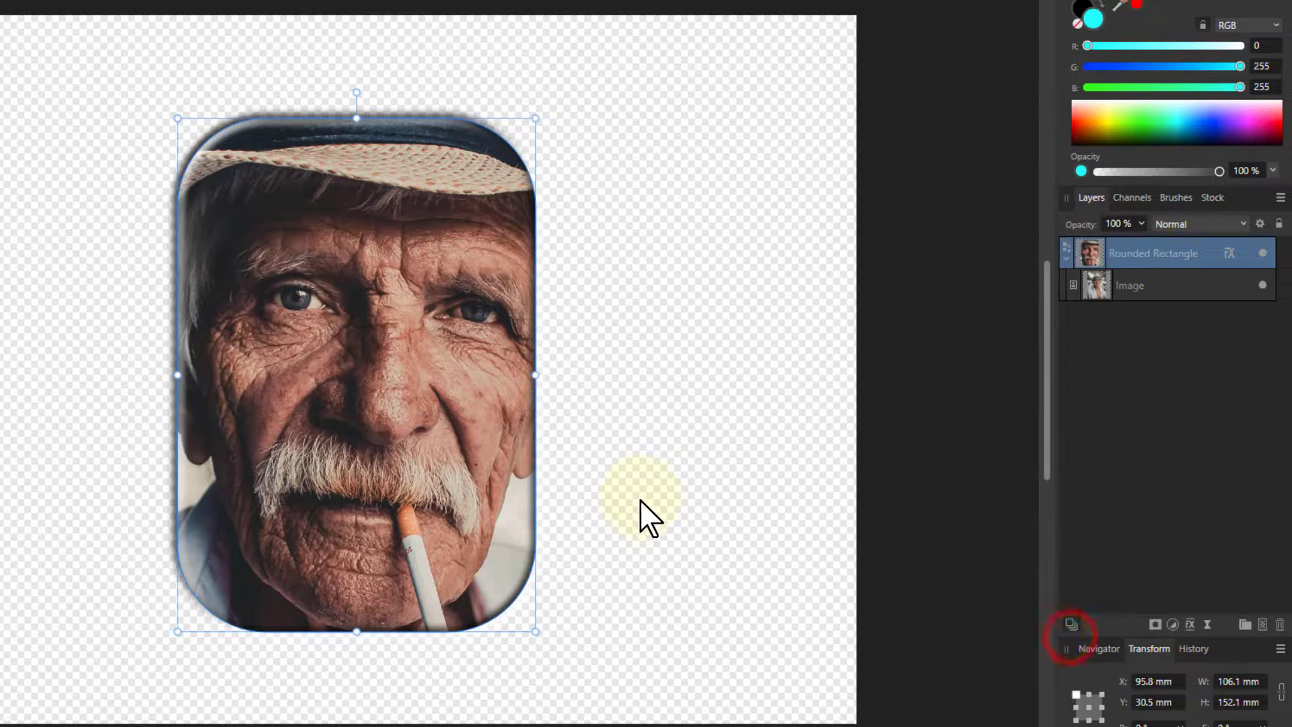